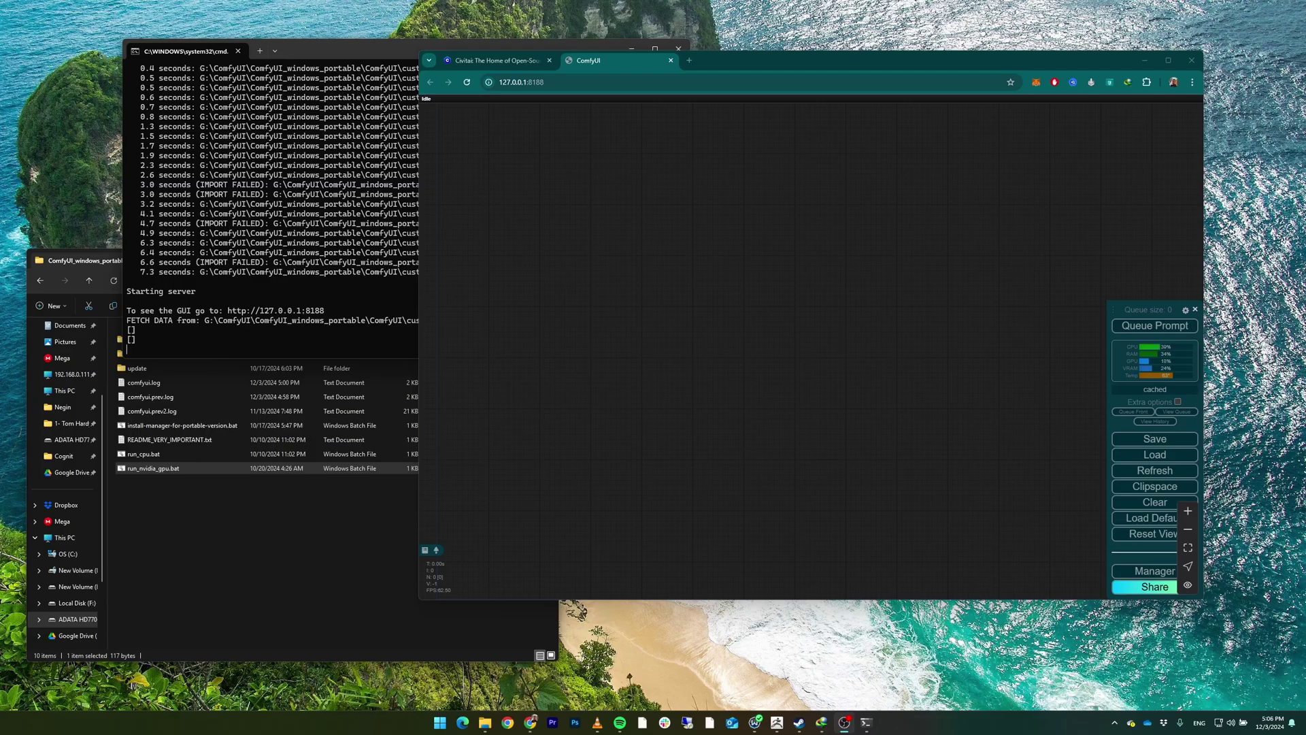
# Filter Civitai's Models listing to the Checkpoint model type and the SDXL 1.0 base model
pyautogui.click(519, 62)
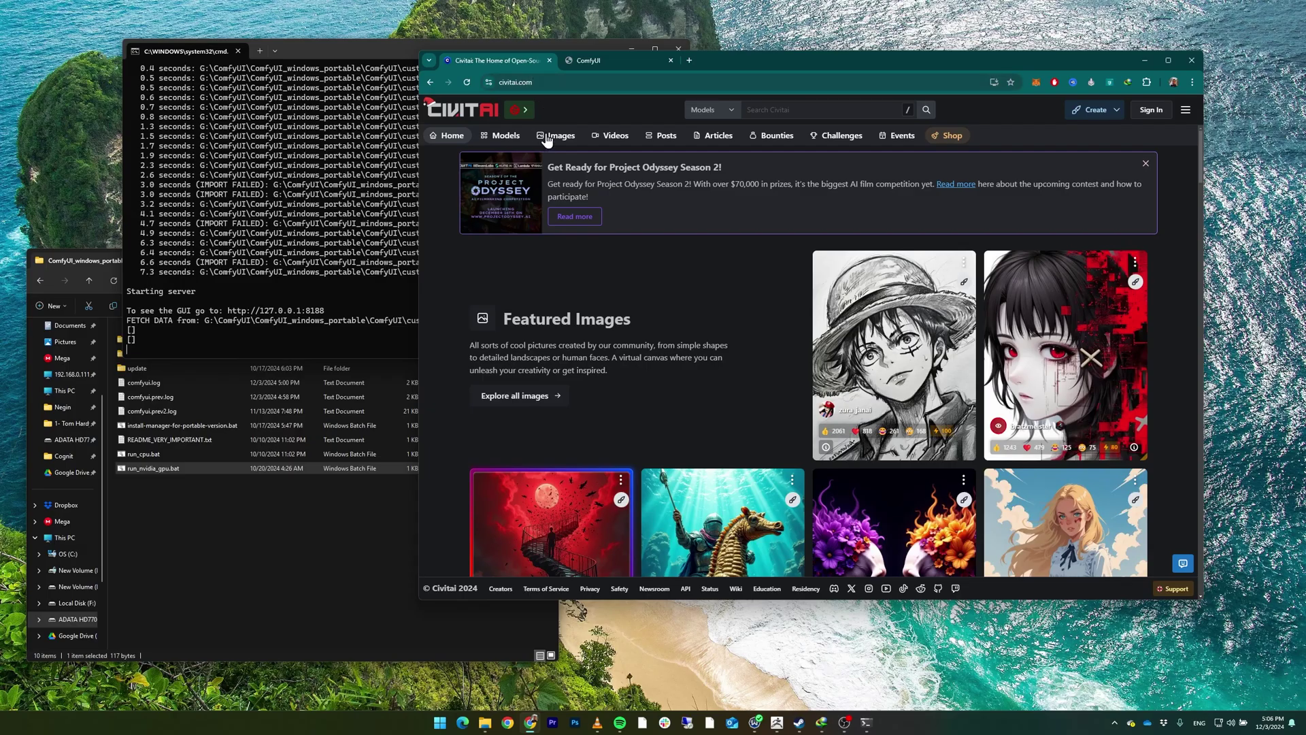
pyautogui.click(502, 139)
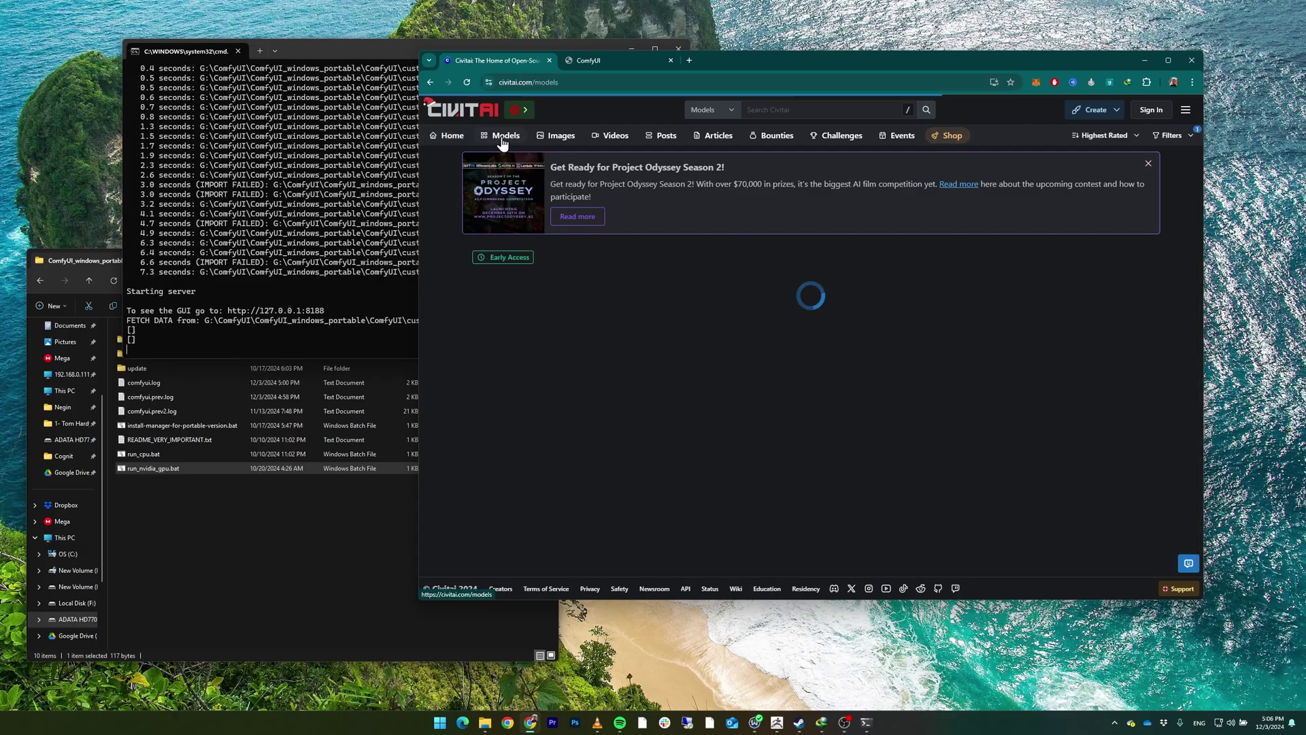
pyautogui.click(1182, 140)
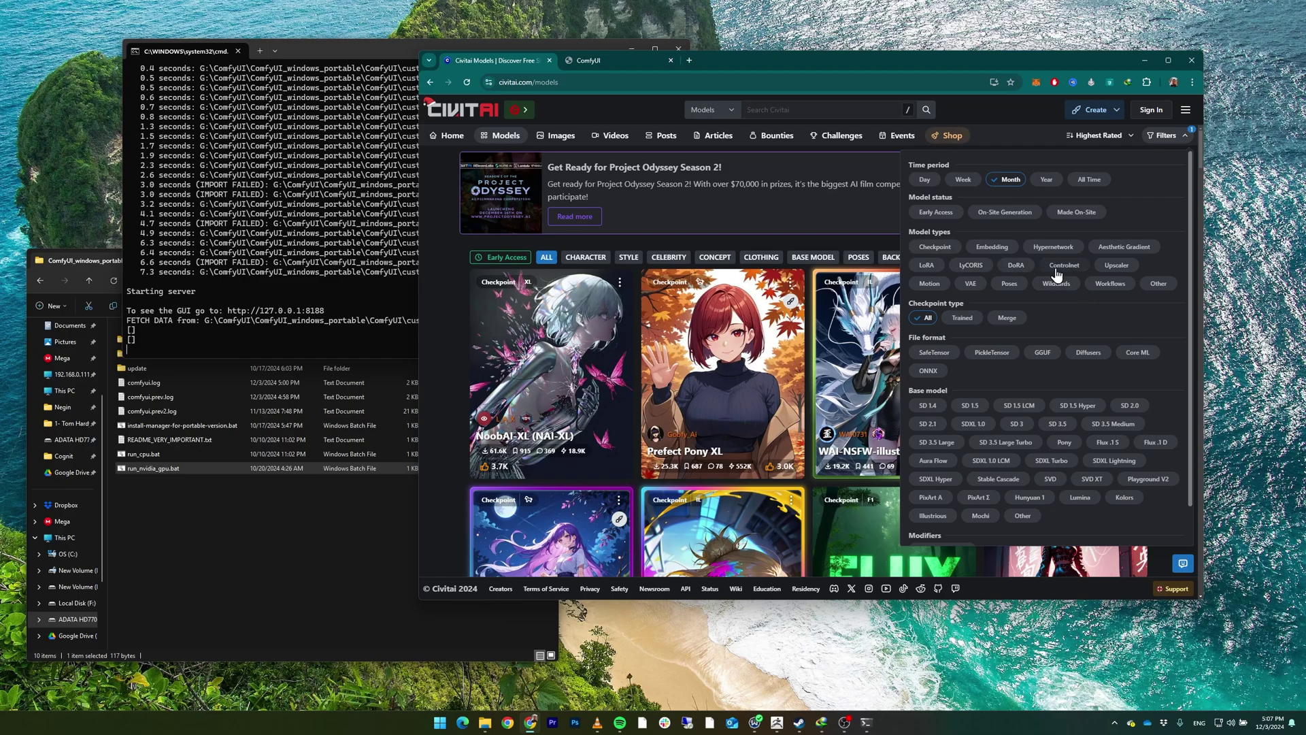
pyautogui.click(948, 249)
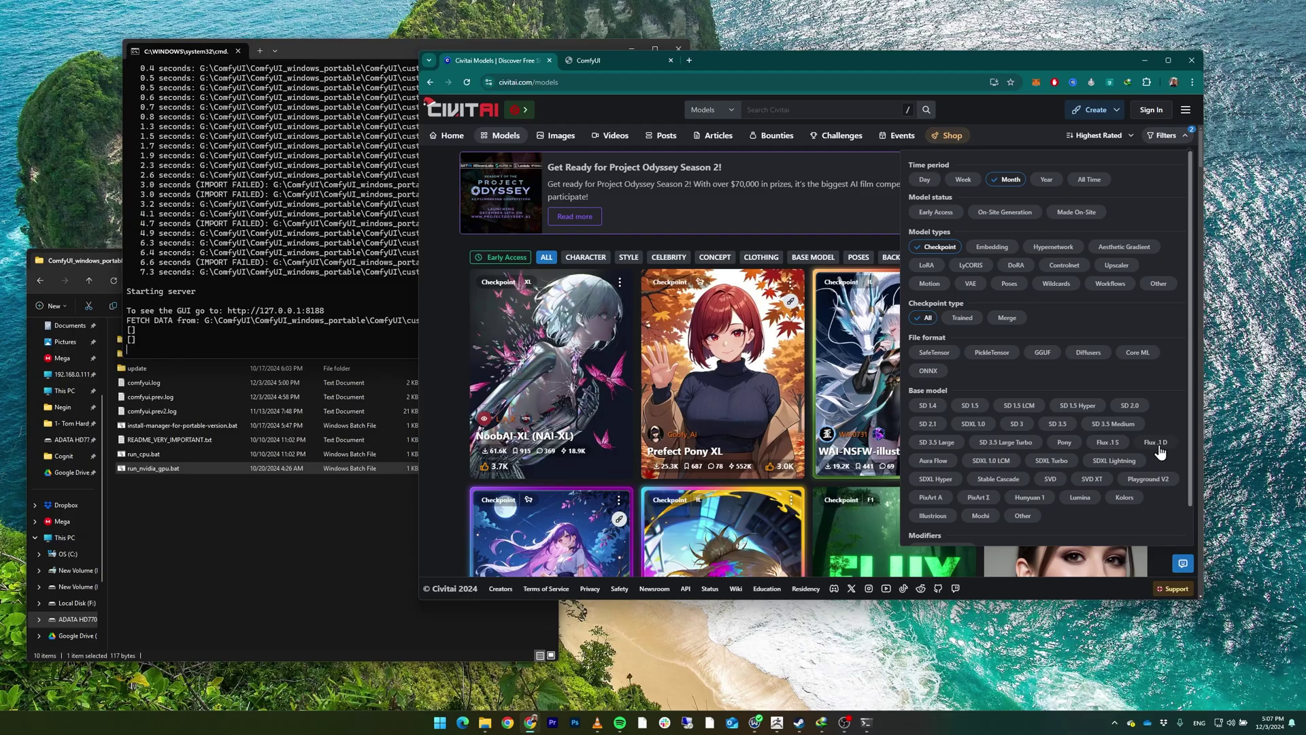
pyautogui.click(974, 425)
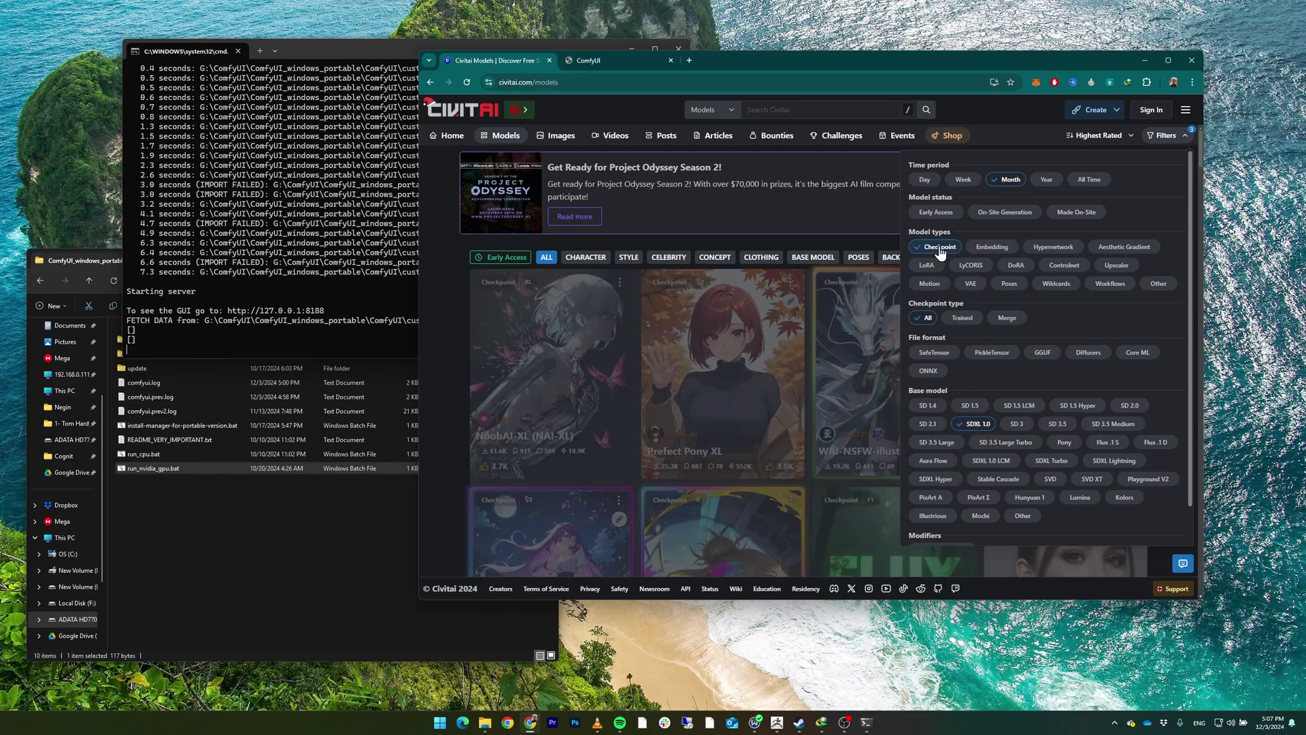
# Set the time period to All Time and open the top-rated Juggernaut XL model page
pyautogui.click(1089, 179)
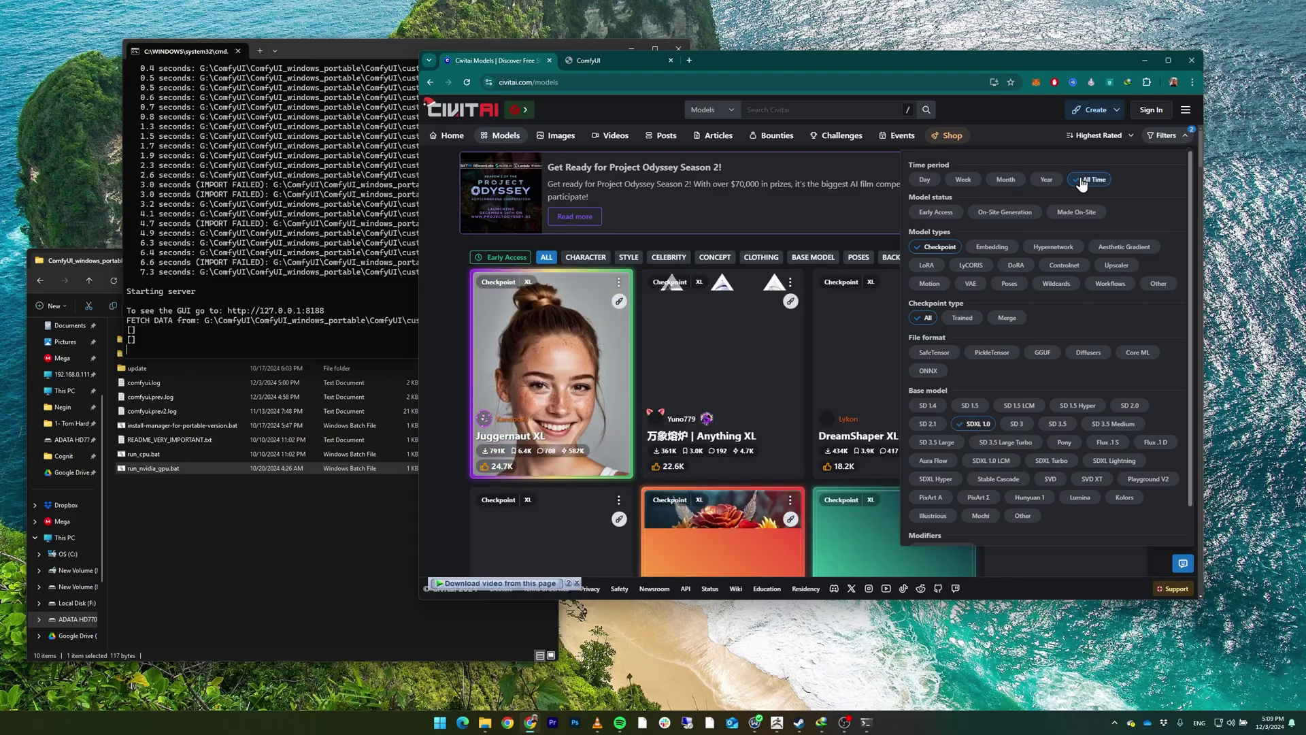
pyautogui.click(443, 245)
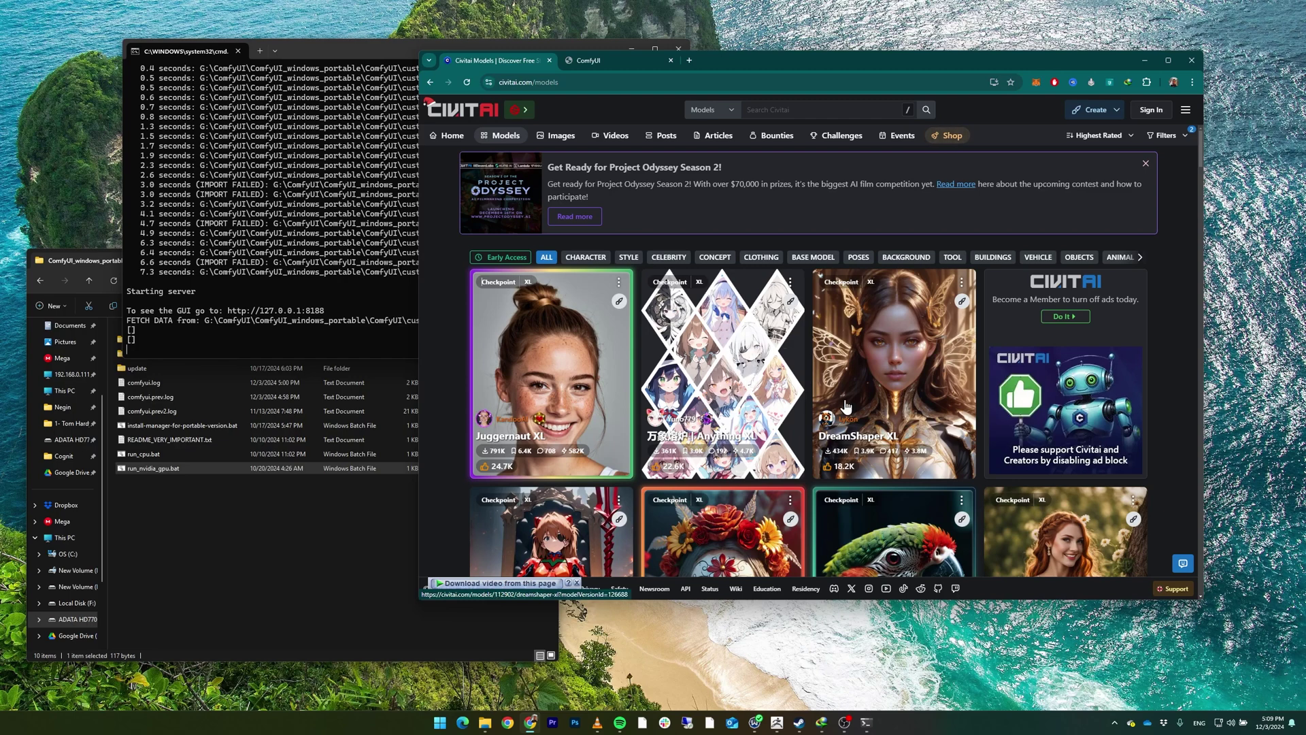
pyautogui.scroll(-3, 844, 406)
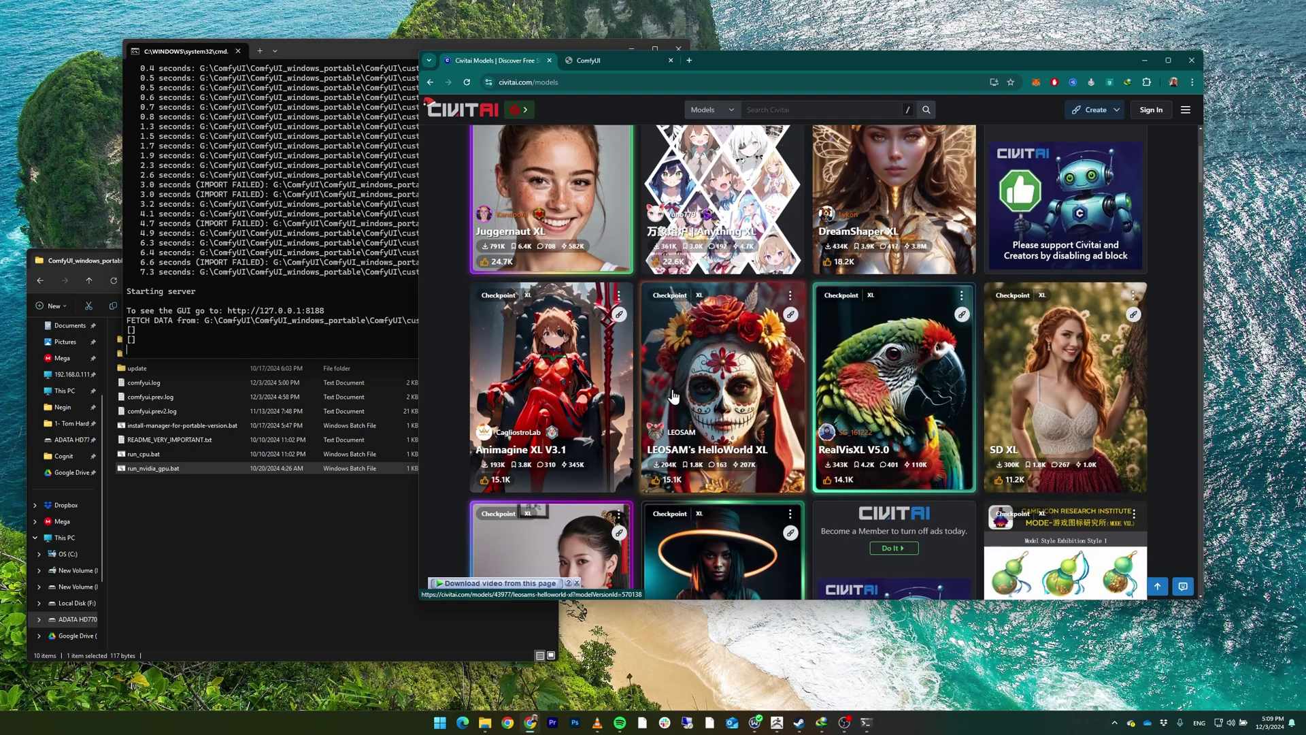
pyautogui.scroll(-3, 674, 397)
pyautogui.scroll(8, 476, 340)
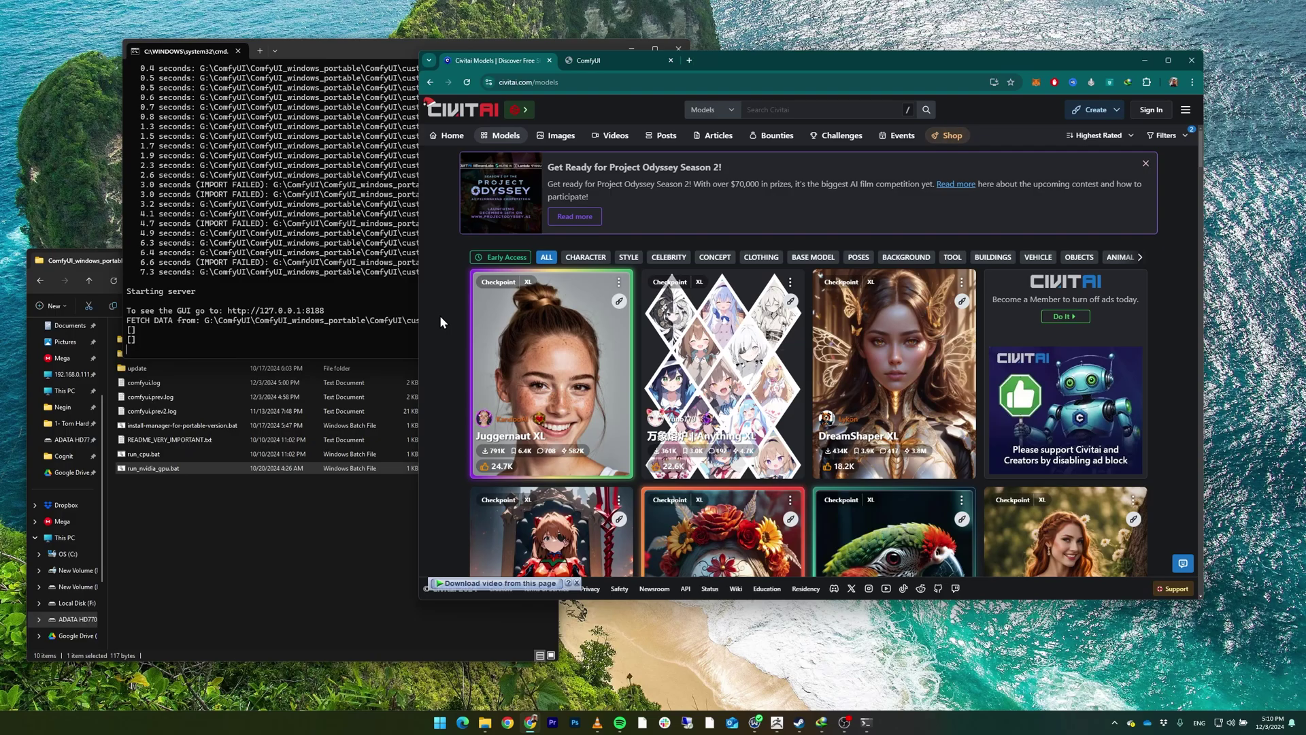
pyautogui.click(549, 333)
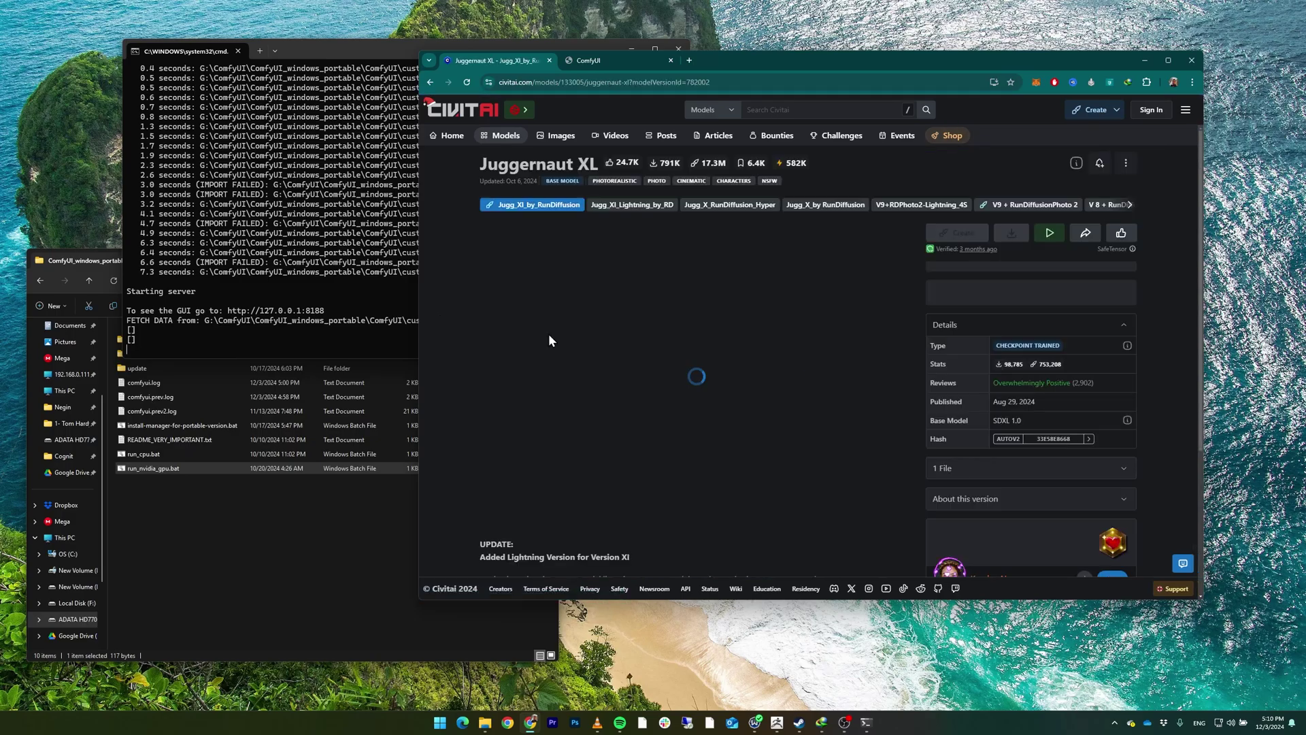
# Browse the Juggernaut XL sample images, then start downloading the model file
pyautogui.click(894, 379)
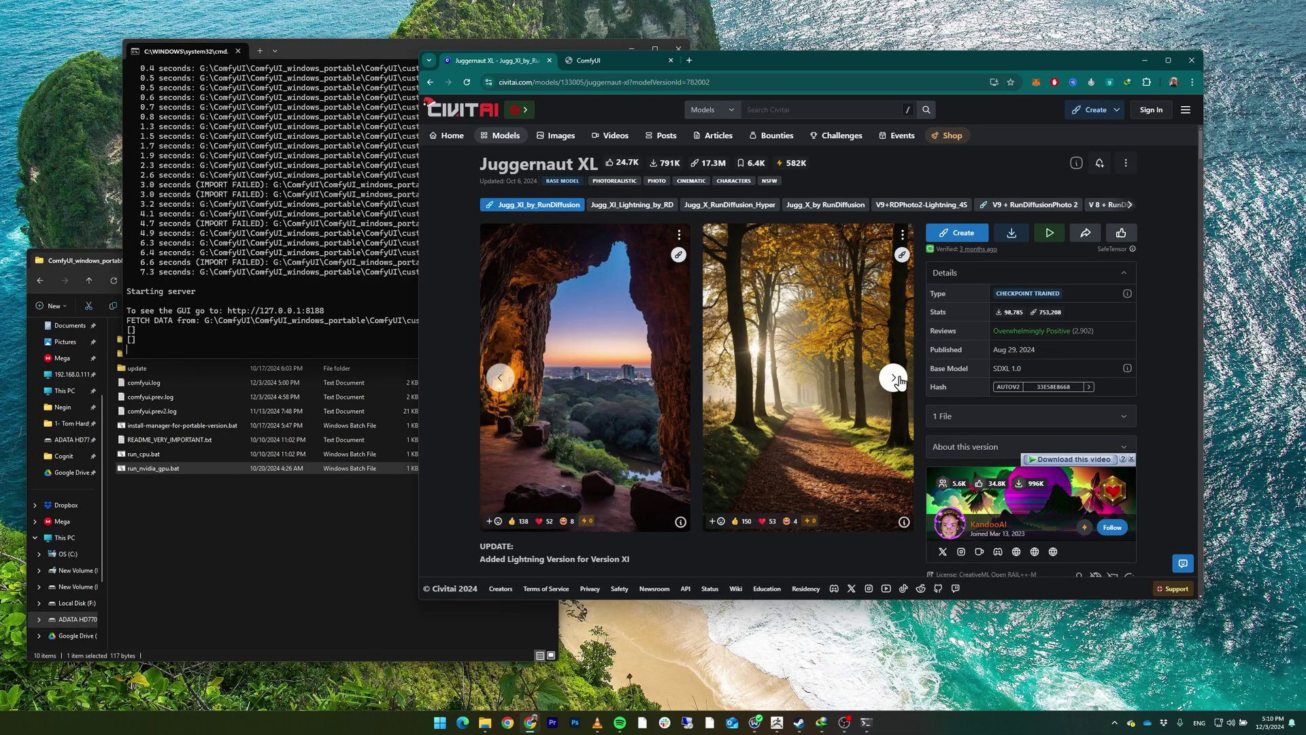
pyautogui.click(894, 379)
pyautogui.click(894, 378)
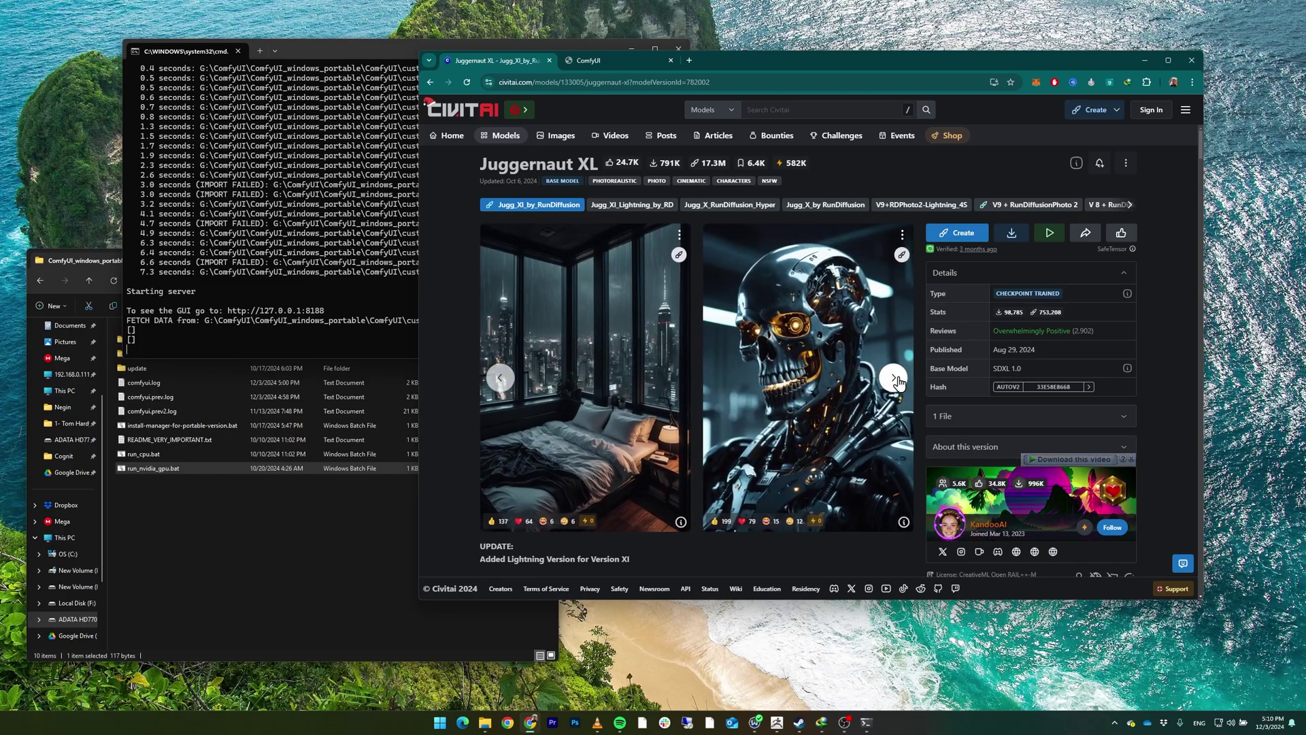
pyautogui.click(894, 378)
pyautogui.click(894, 378)
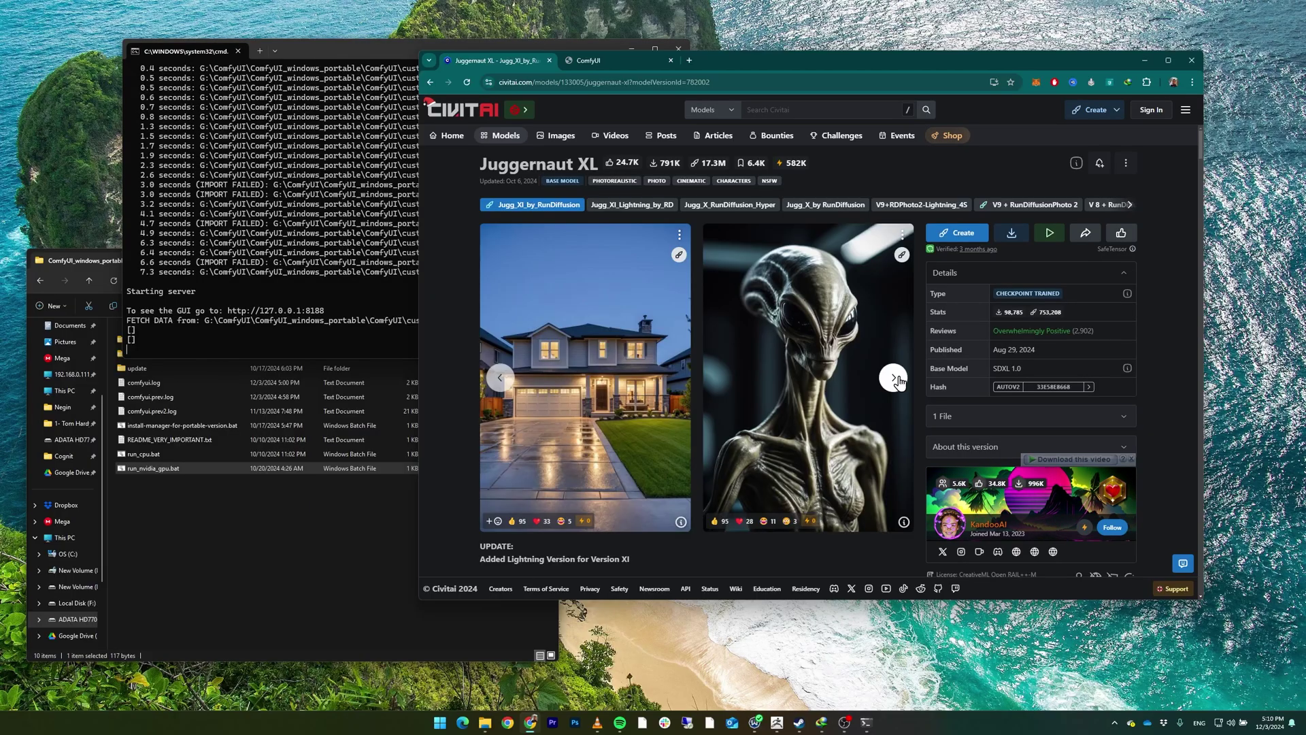
pyautogui.click(894, 378)
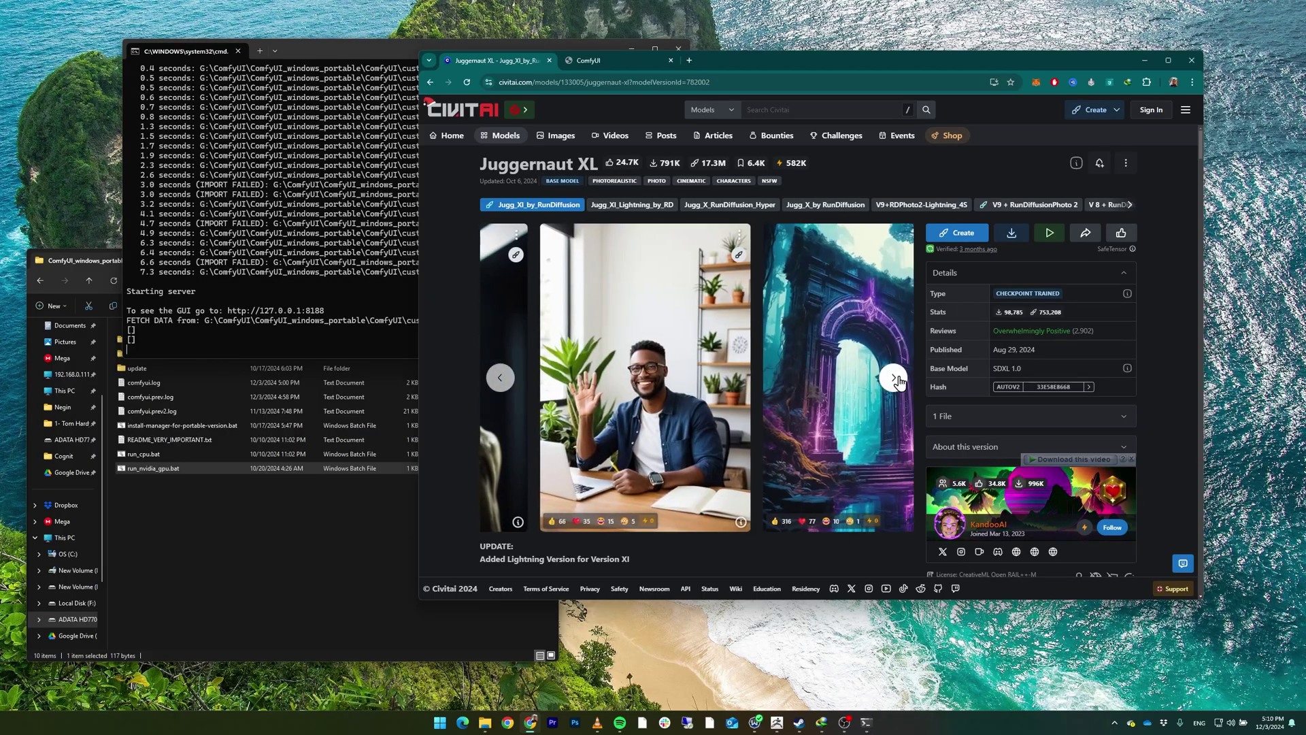
pyautogui.click(1012, 233)
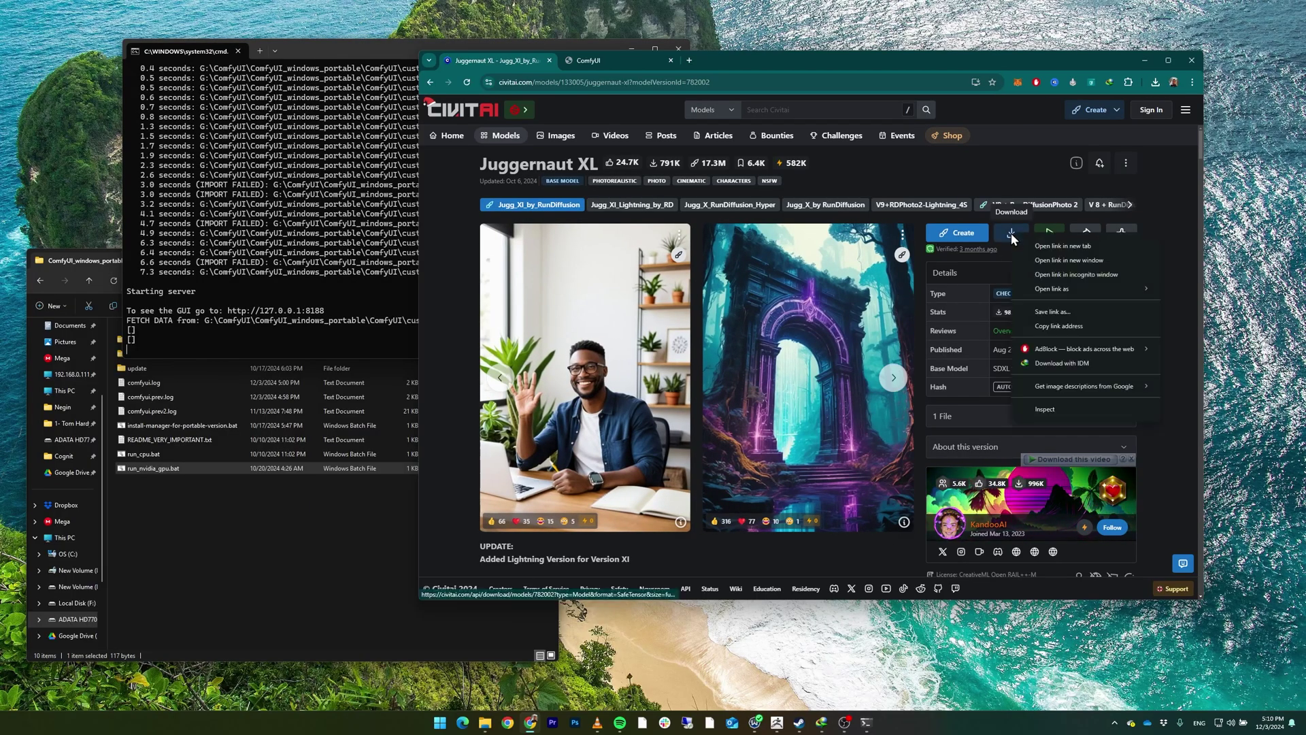
# Point the Save As dialog at G:\ComfyUI\ComfyUI_windows_portable\ComfyUI\models\checkpoints
pyautogui.click(1048, 311)
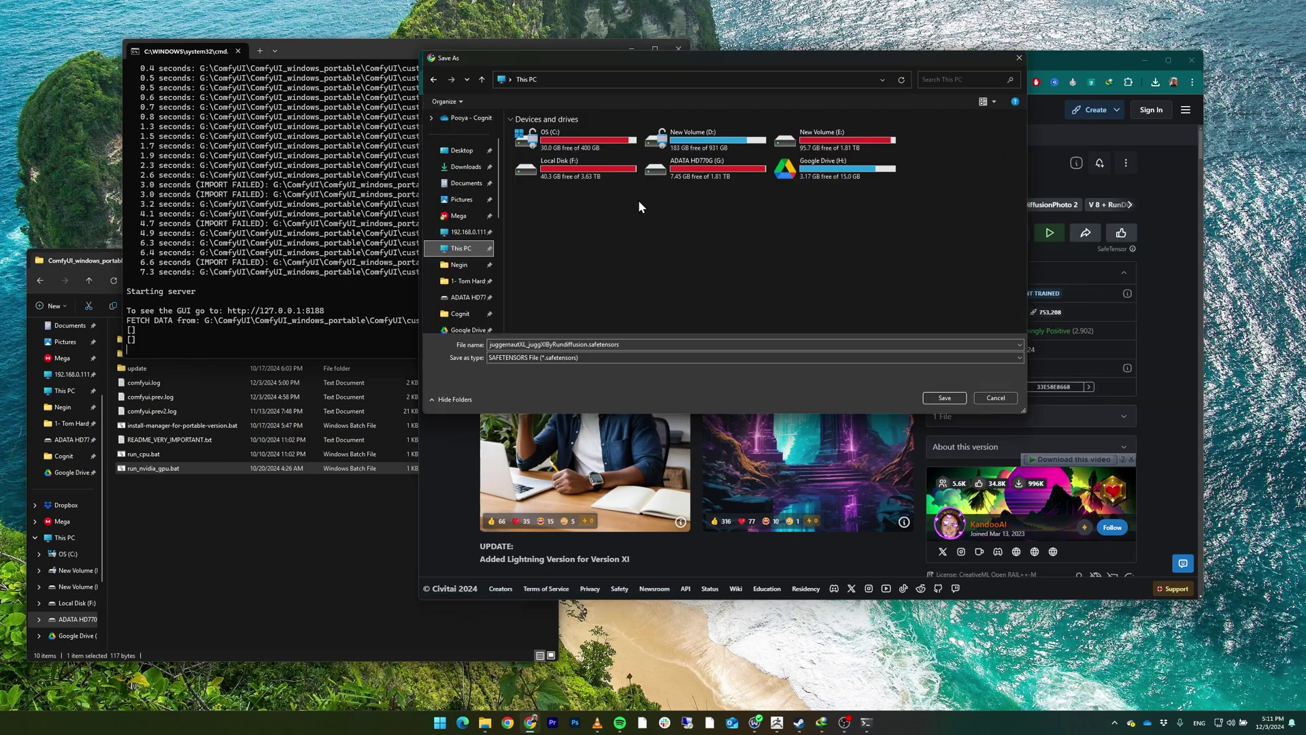
pyautogui.click(705, 164)
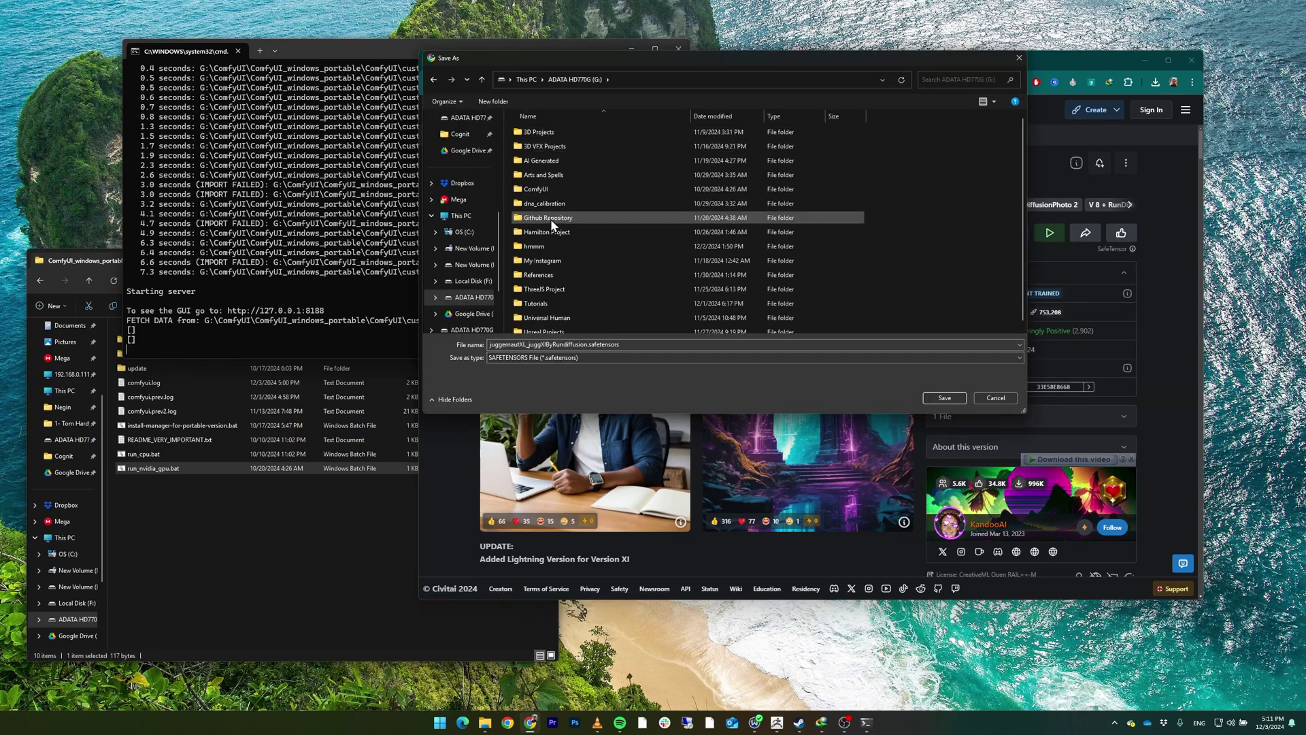
pyautogui.doubleClick(545, 190)
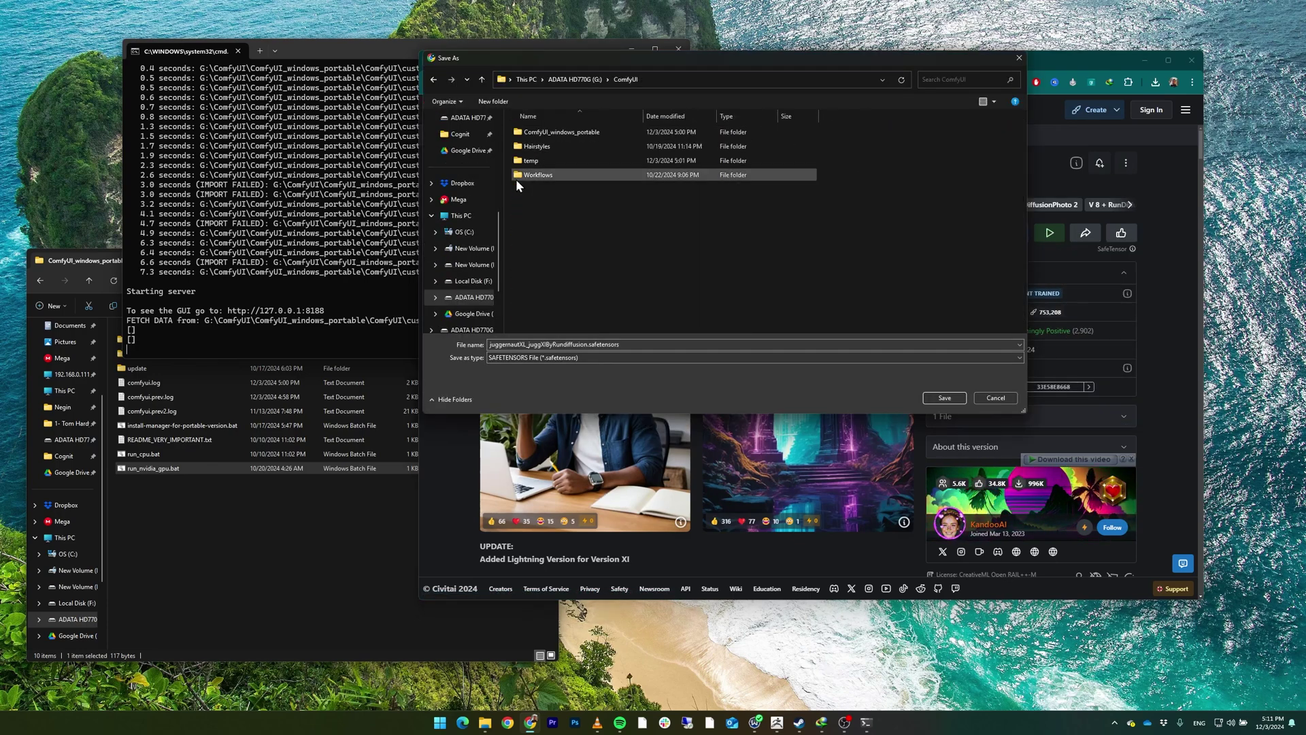
pyautogui.doubleClick(543, 131)
pyautogui.click(542, 134)
pyautogui.doubleClick(541, 134)
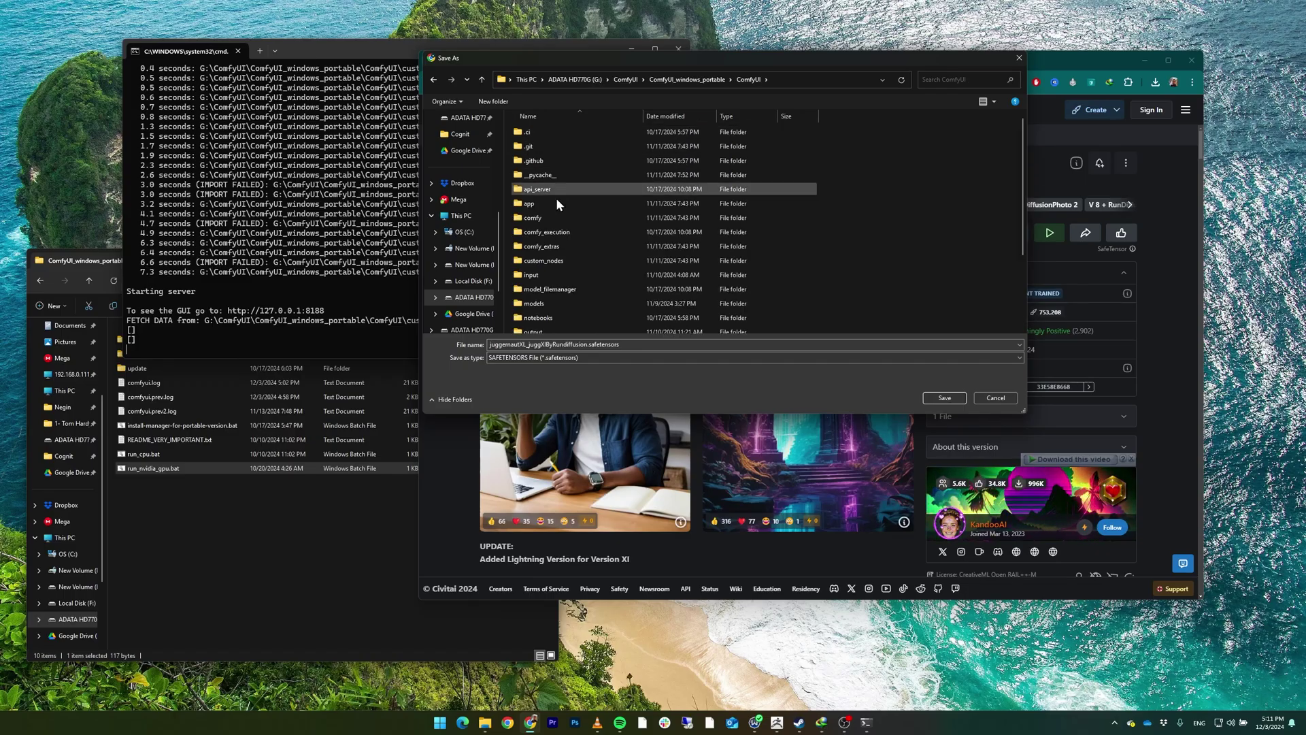
pyautogui.doubleClick(539, 270)
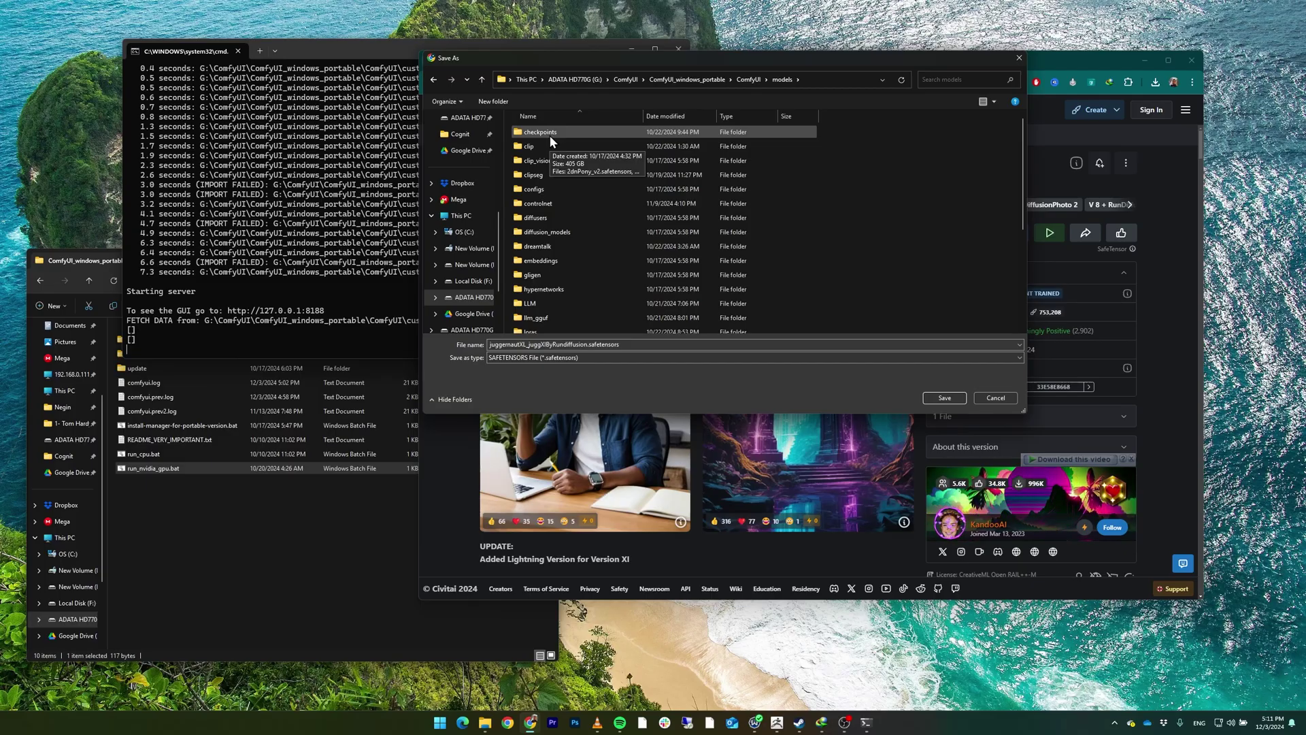
pyautogui.doubleClick(541, 132)
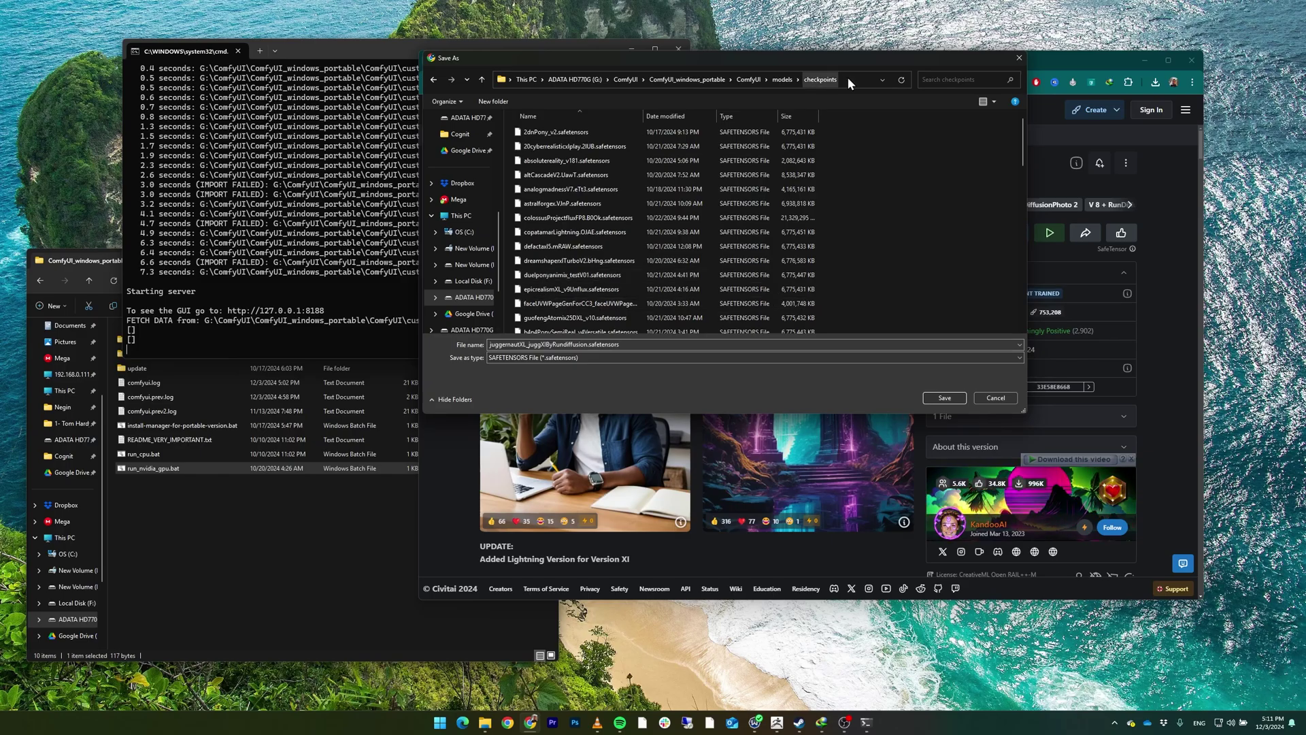
# Keep the existing Juggernaut XL file, cancel the download, and return to ComfyUI
pyautogui.click(938, 398)
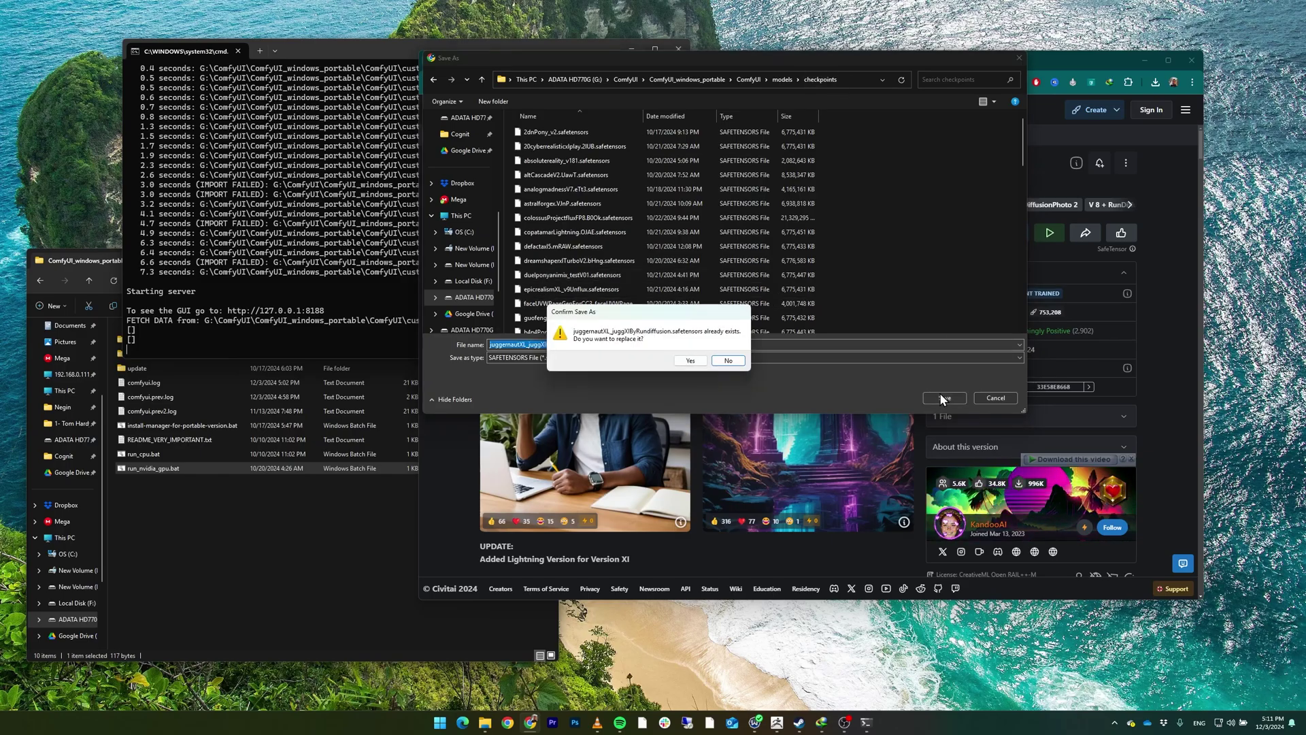
pyautogui.click(730, 361)
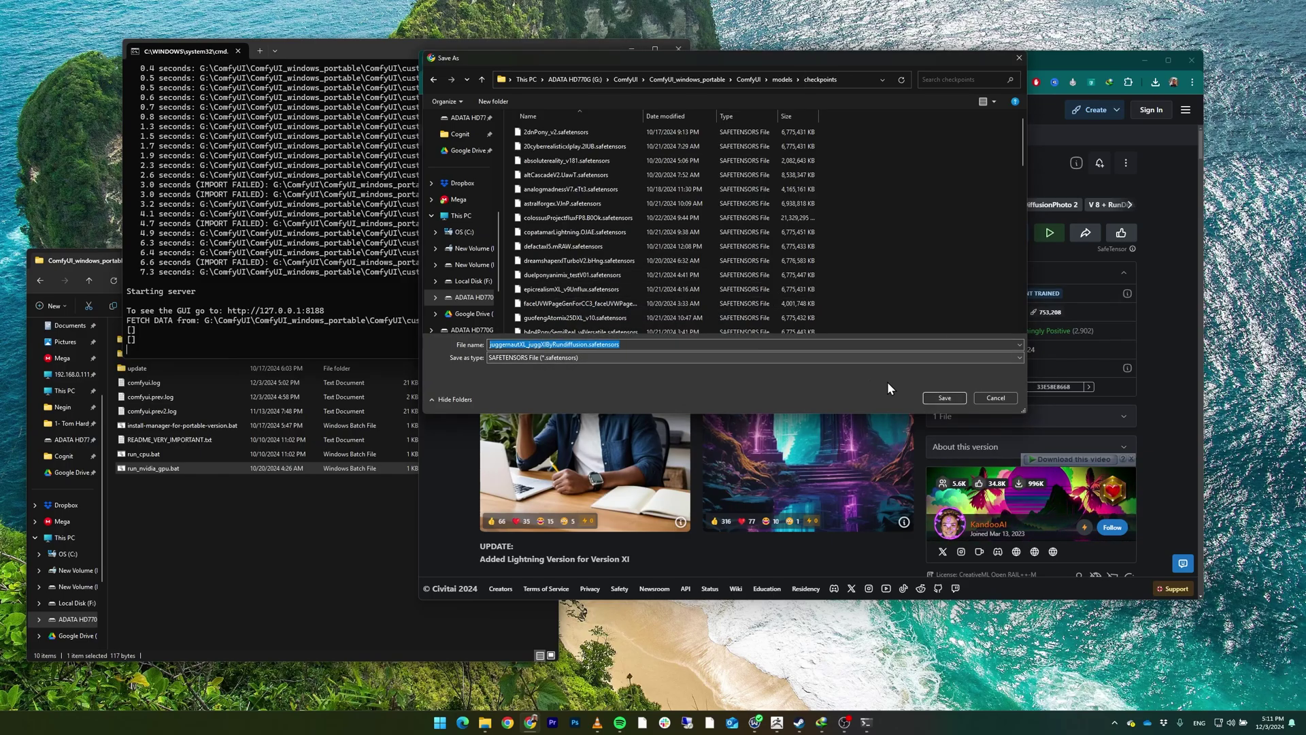
pyautogui.click(994, 398)
pyautogui.click(589, 60)
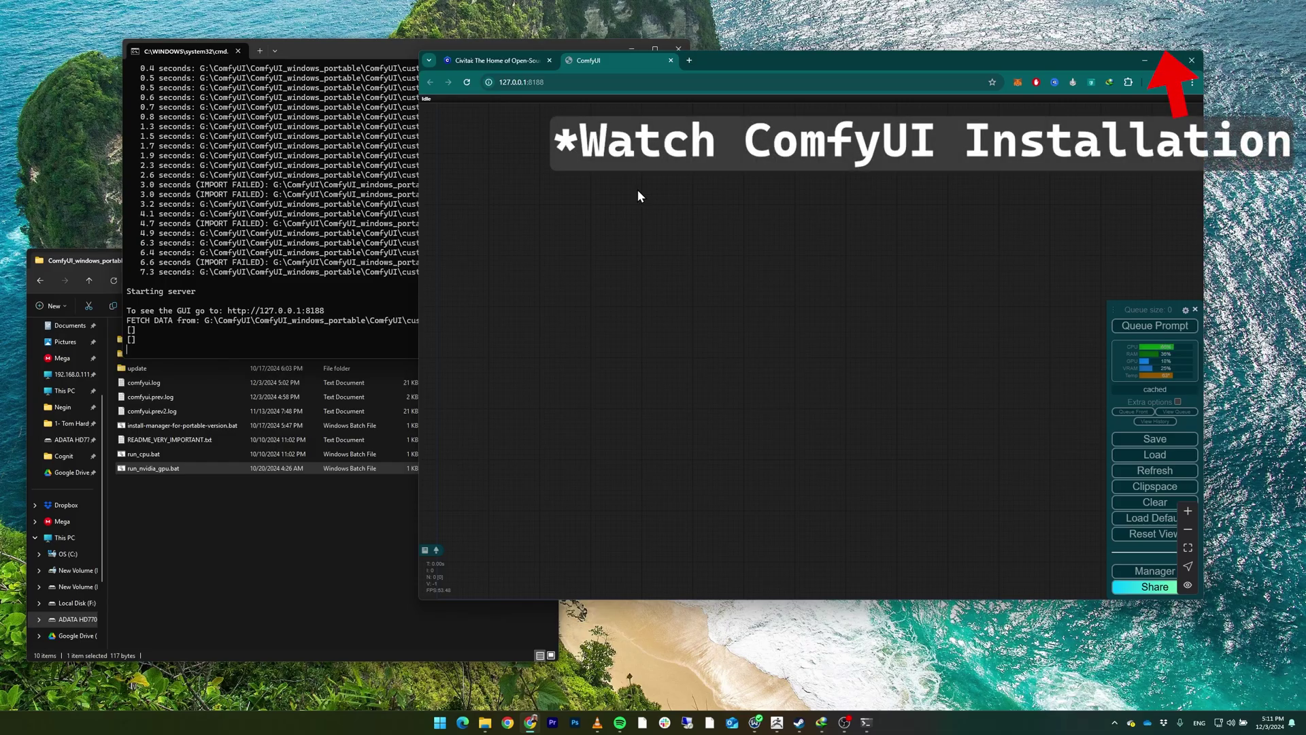
# Maximize the Chrome window and bring up the ComfyUI Manager Menu from the canvas menu
pyautogui.click(1169, 59)
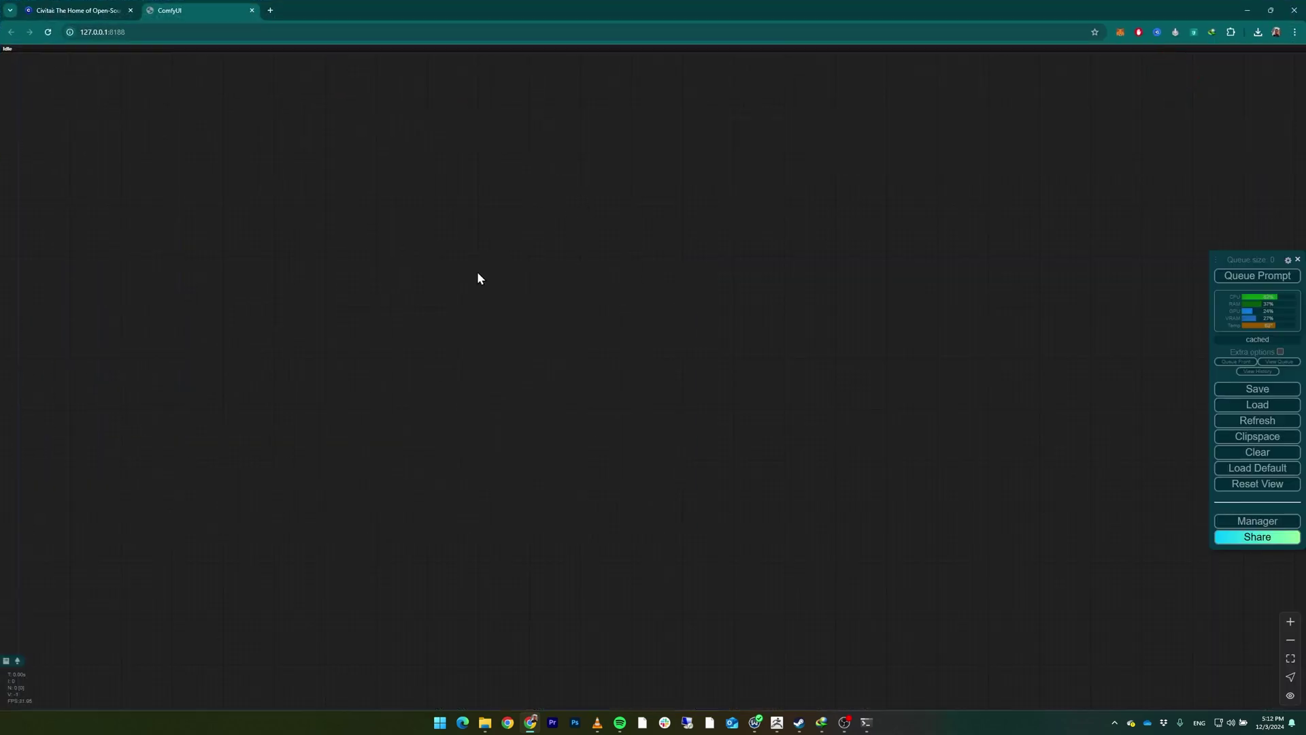
pyautogui.rightClick(443, 237)
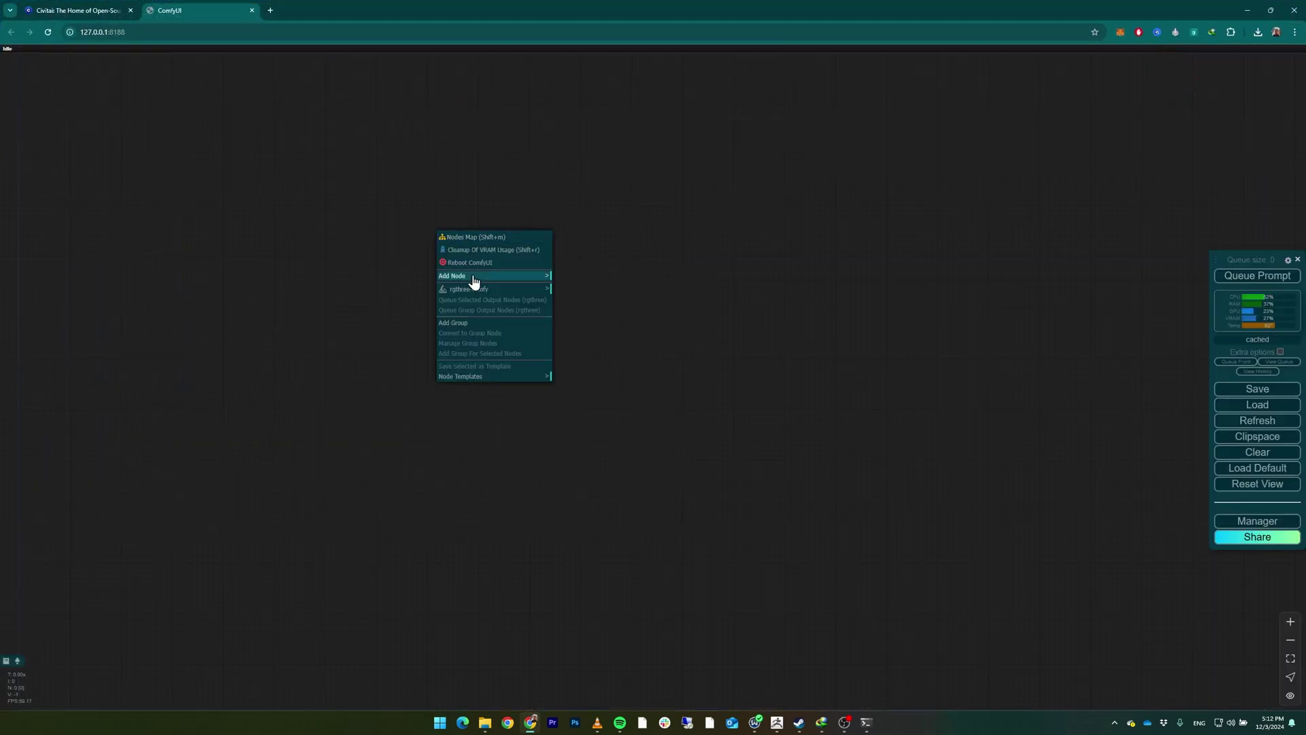
pyautogui.click(474, 277)
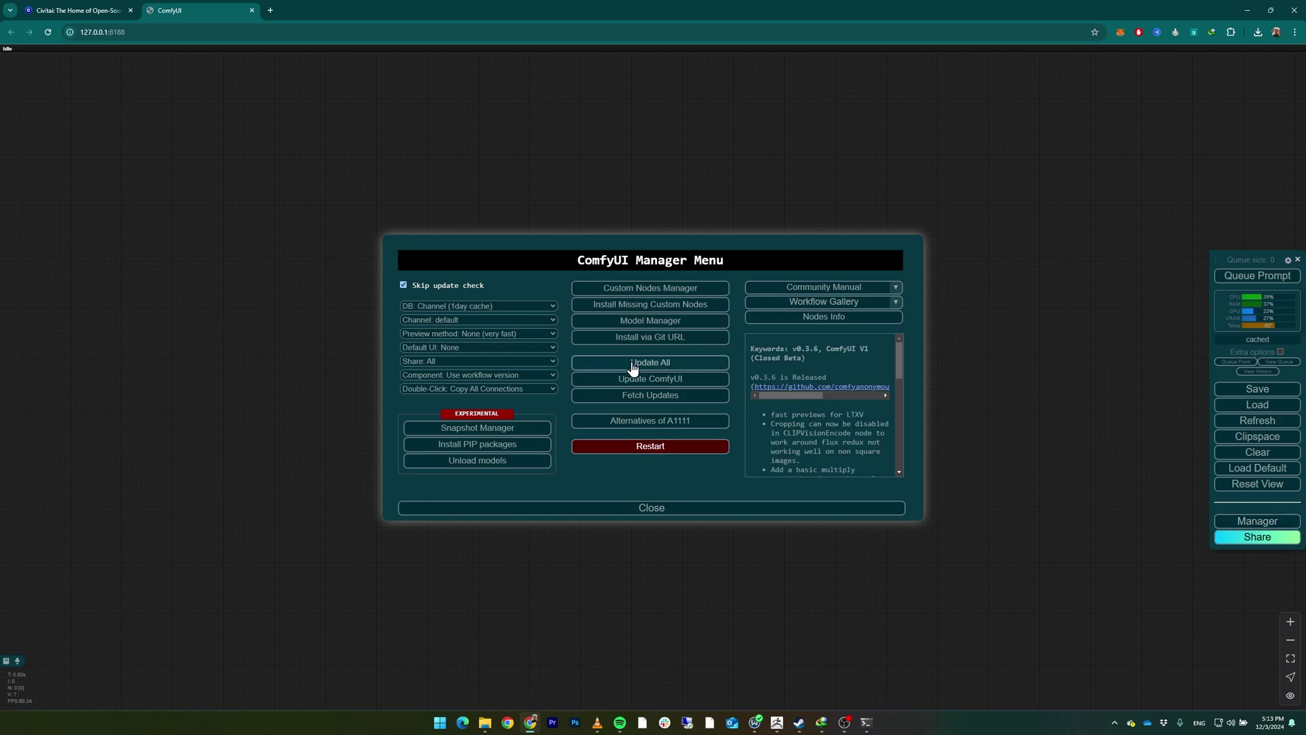
# Run Update All in ComfyUI Manager, then restart the server and confirm the reboot
pyautogui.click(632, 369)
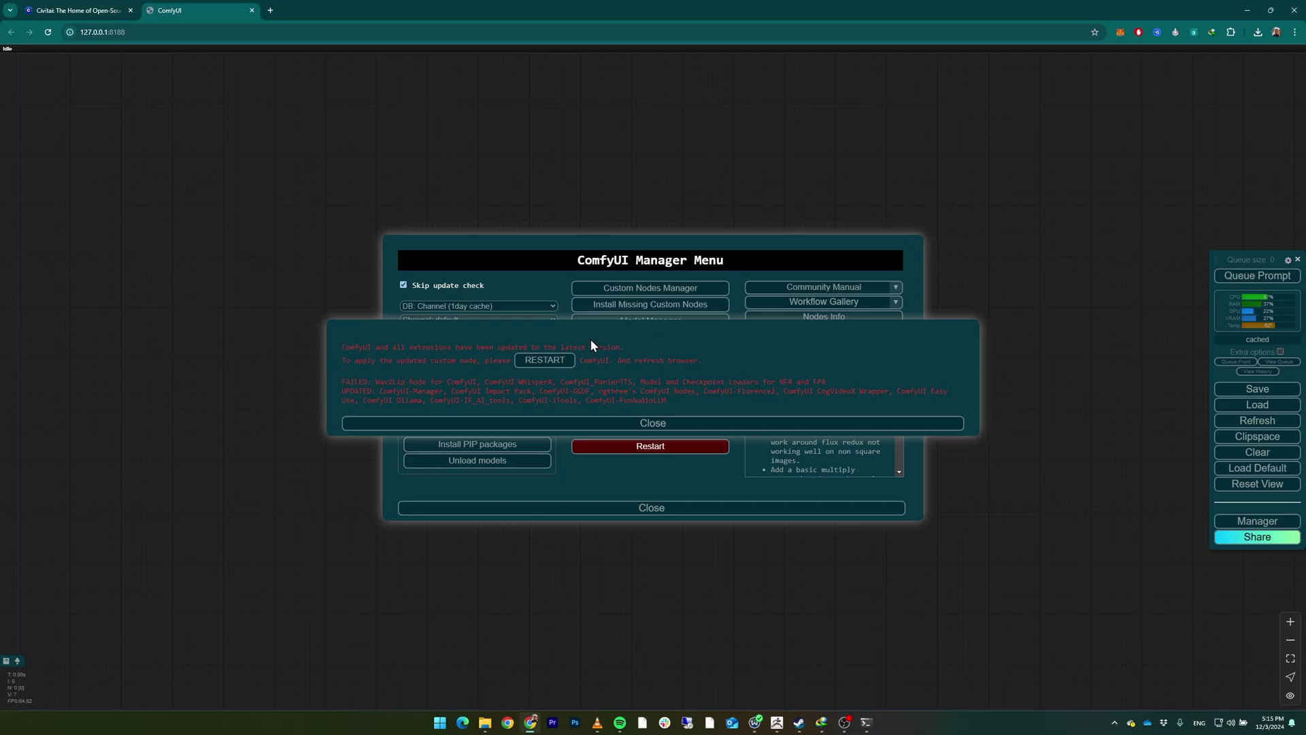
pyautogui.click(552, 365)
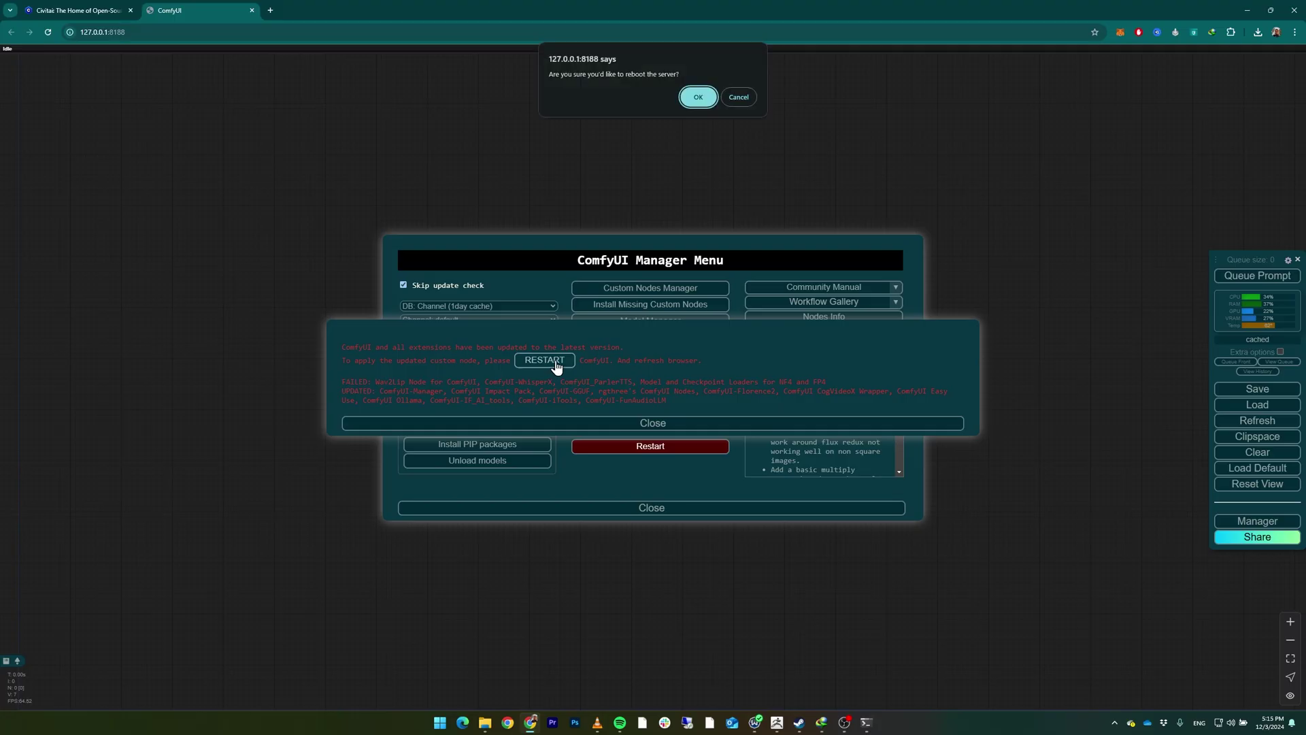
pyautogui.click(700, 99)
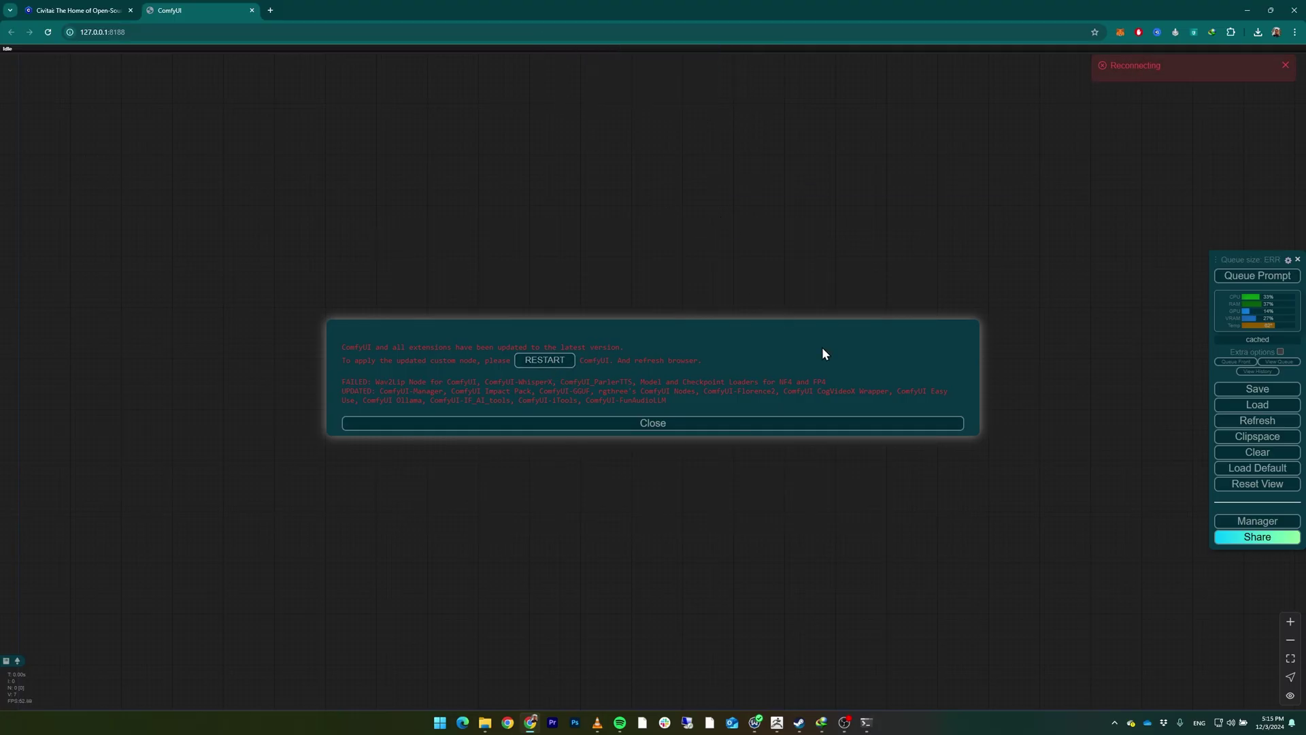
# Check the restart log in the server console, then close the stale ComfyUI tab
pyautogui.click(866, 723)
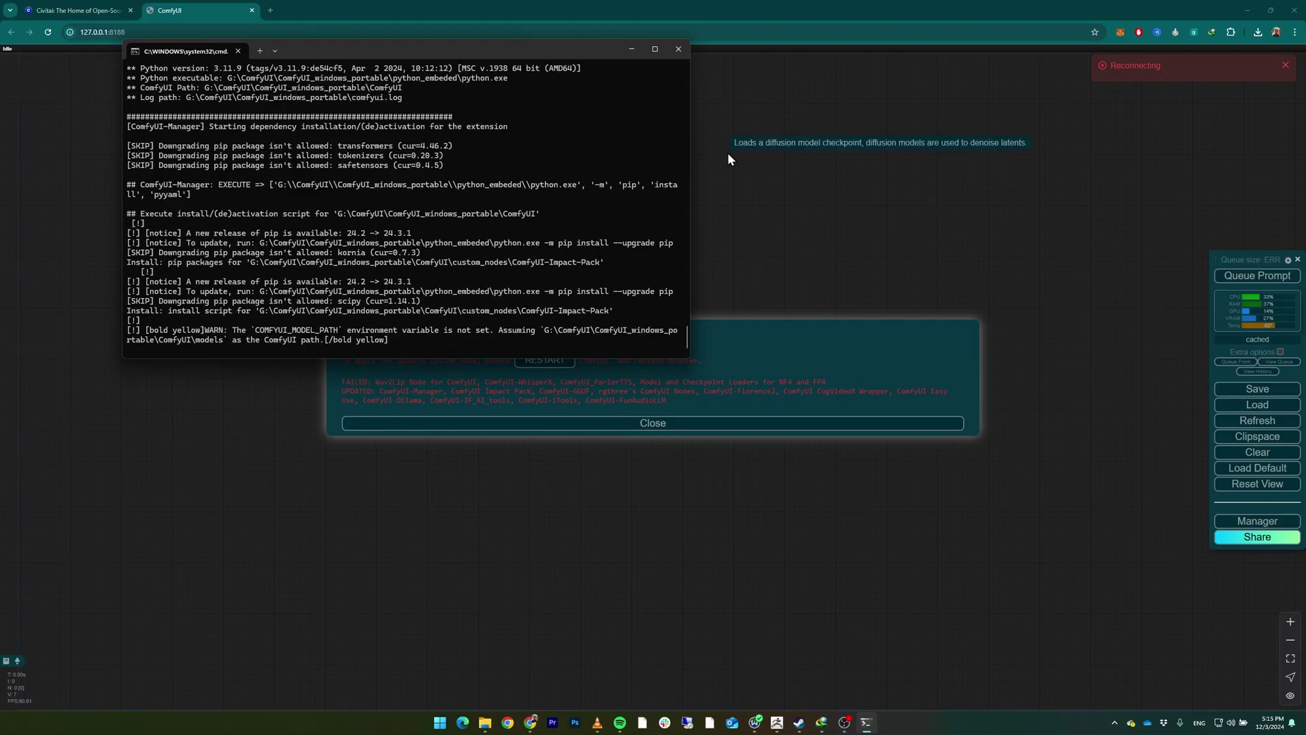
pyautogui.click(745, 340)
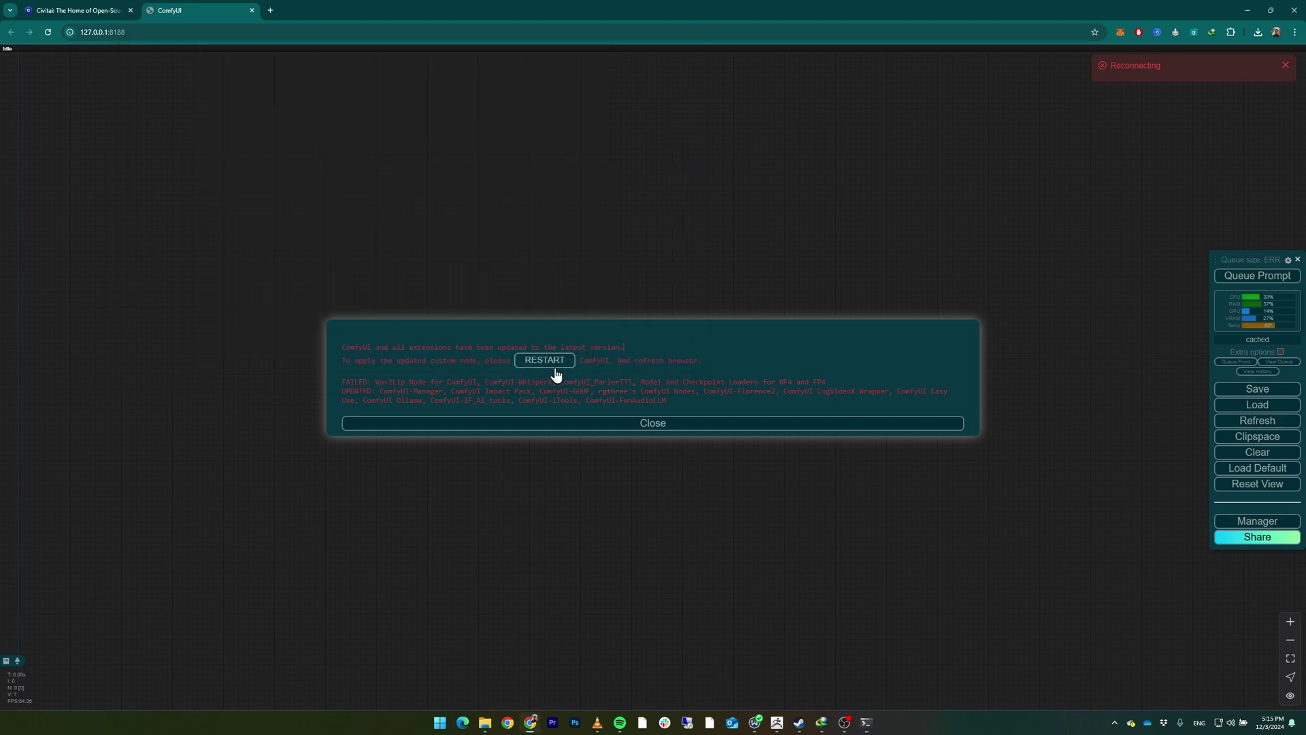
pyautogui.click(251, 11)
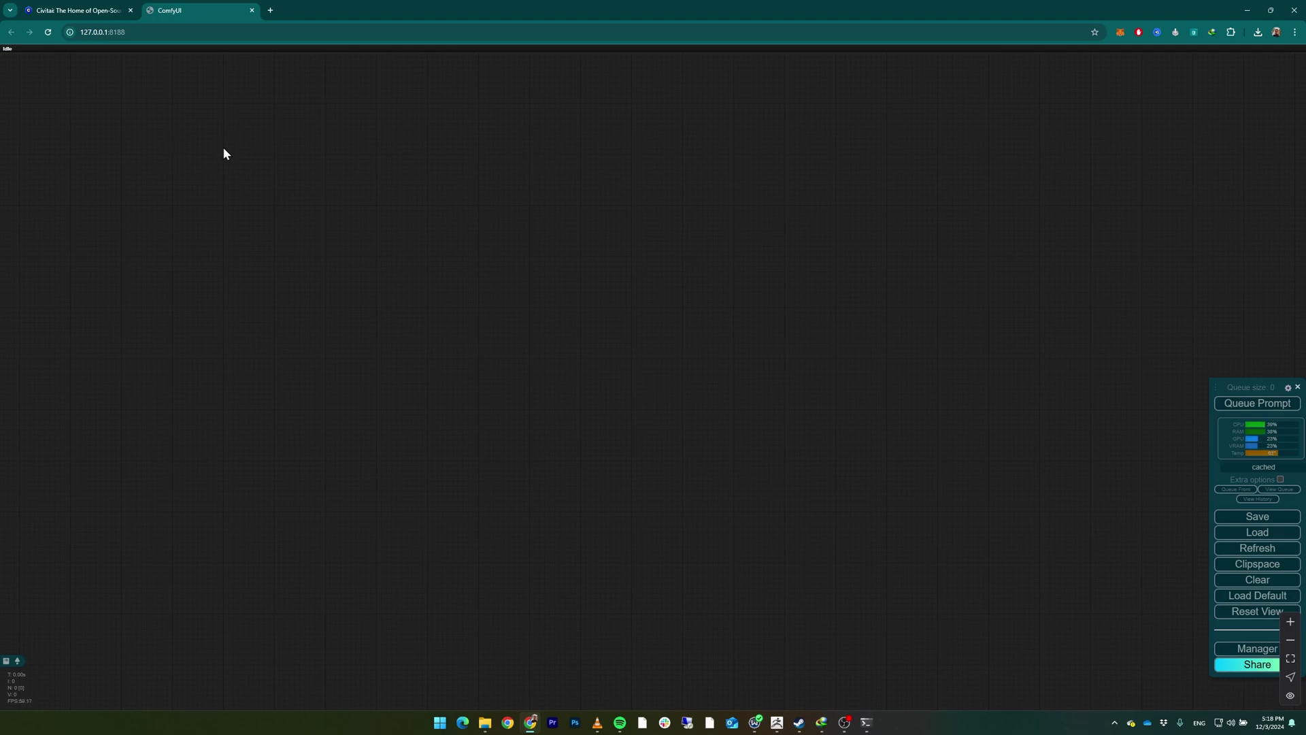
# Add a Load Checkpoint node set to the juggernautXL checkpoint and position it on the canvas
pyautogui.doubleClick(244, 149)
pyautogui.write('load chec')
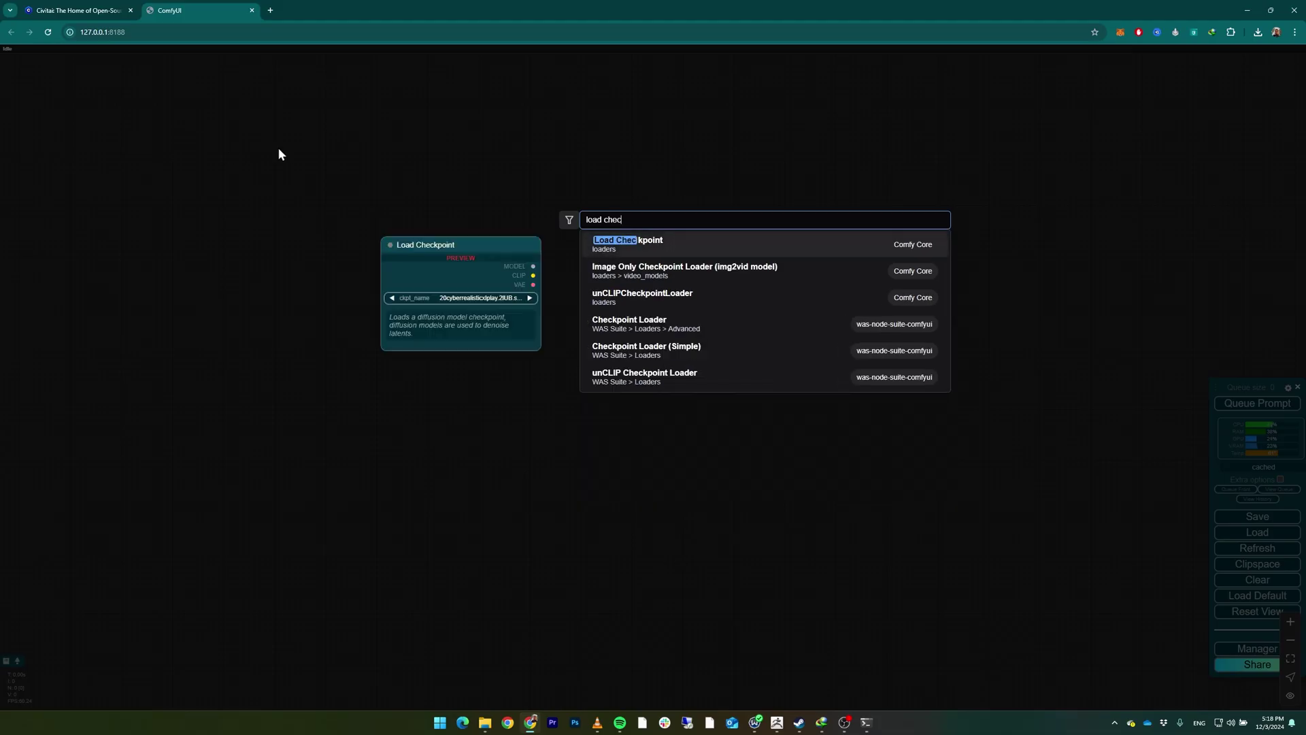
pyautogui.click(645, 241)
pyautogui.moveTo(248, 199); pyautogui.dragTo(218, 226)
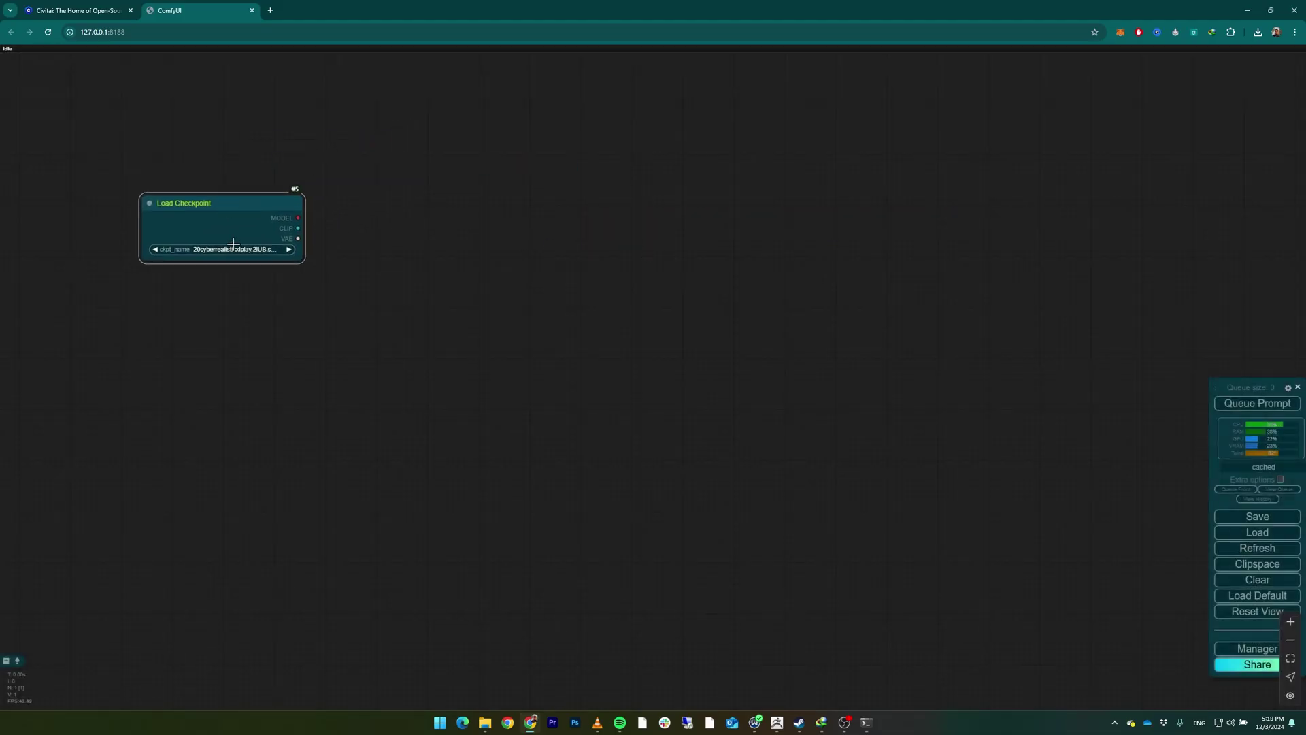
pyautogui.click(217, 251)
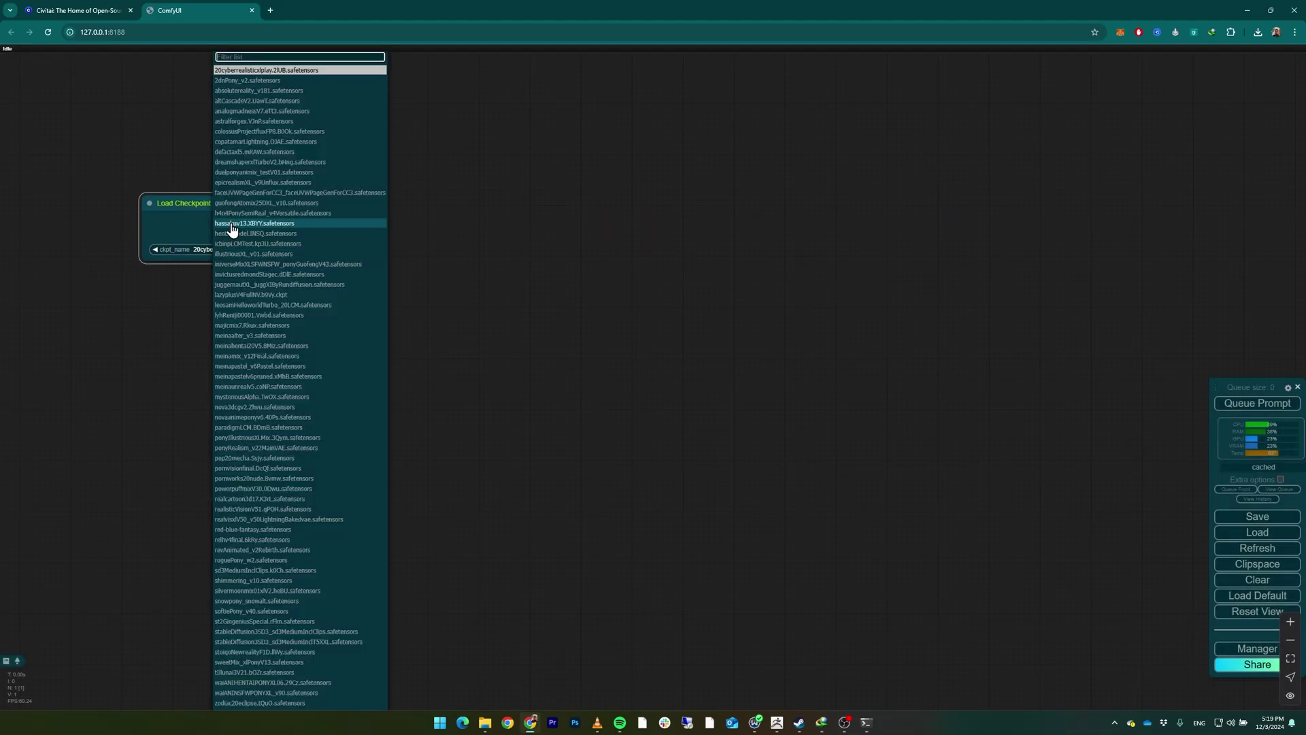
pyautogui.click(232, 284)
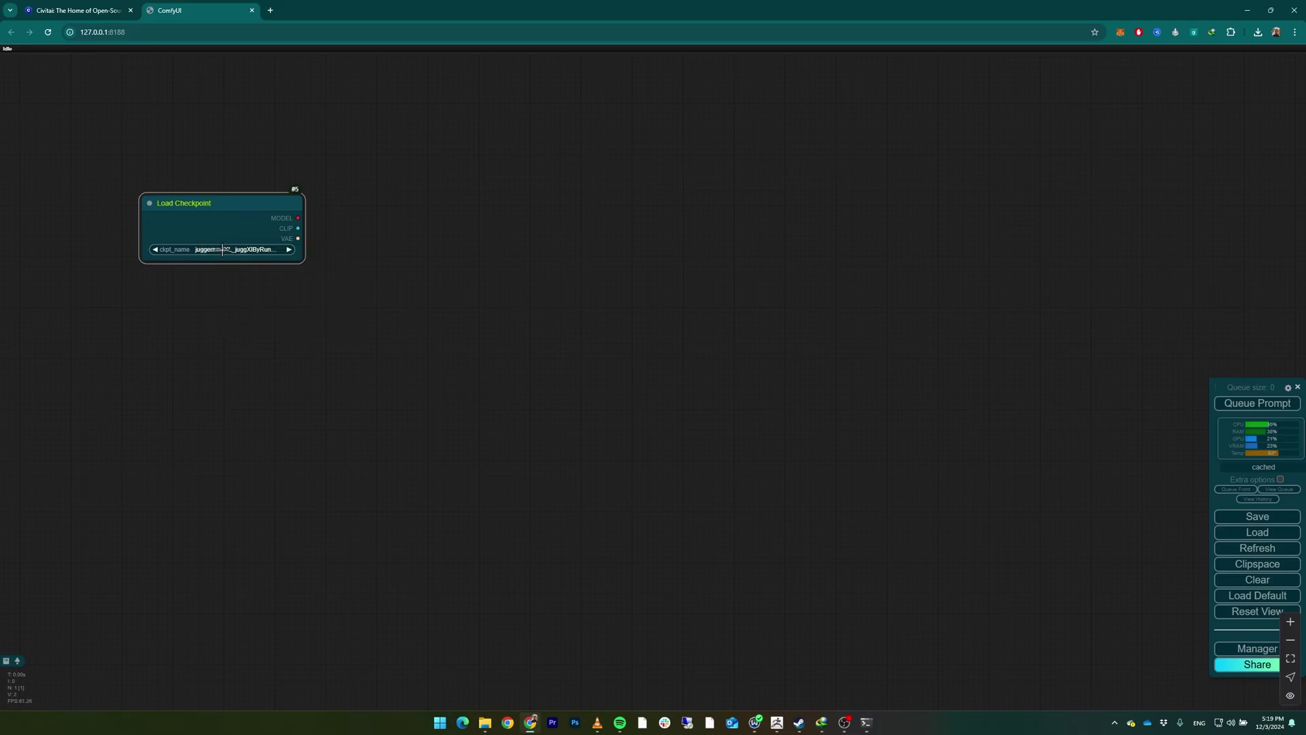
pyautogui.moveTo(216, 204); pyautogui.dragTo(186, 227)
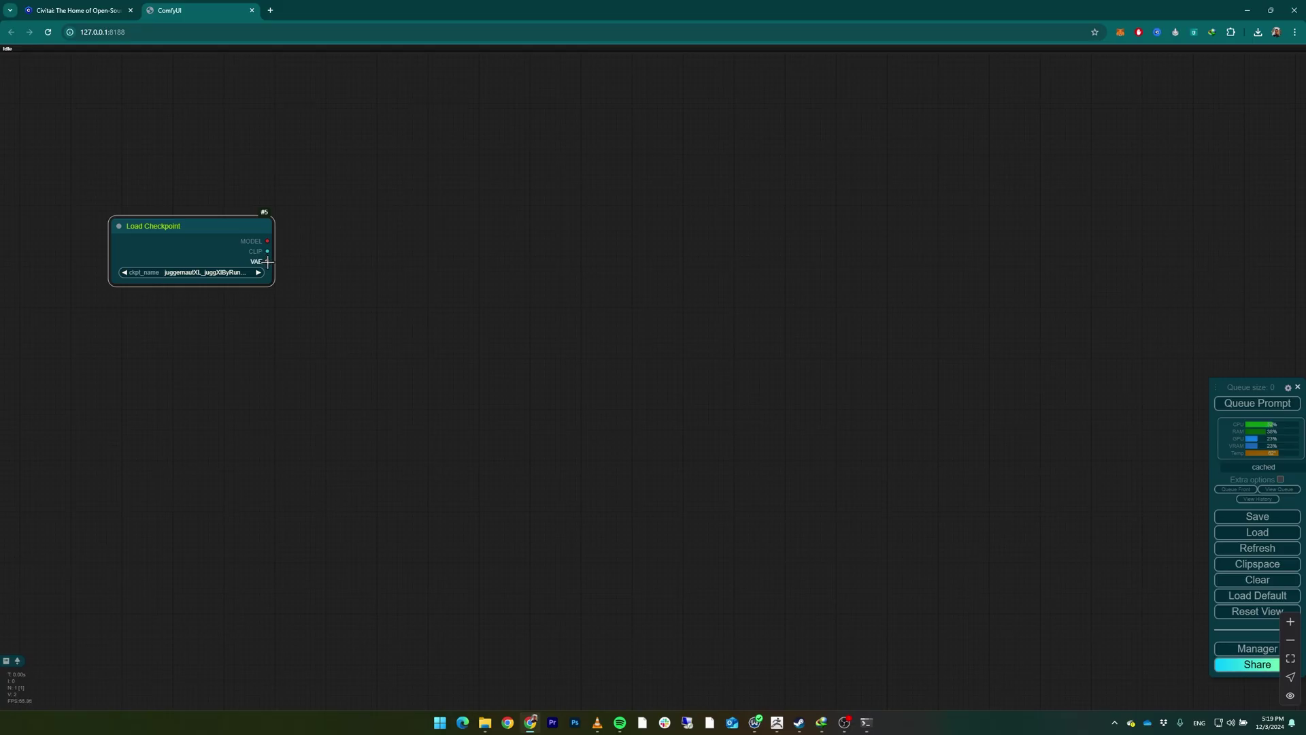
pyautogui.moveTo(272, 262)
pyautogui.moveTo(227, 225); pyautogui.dragTo(228, 207)
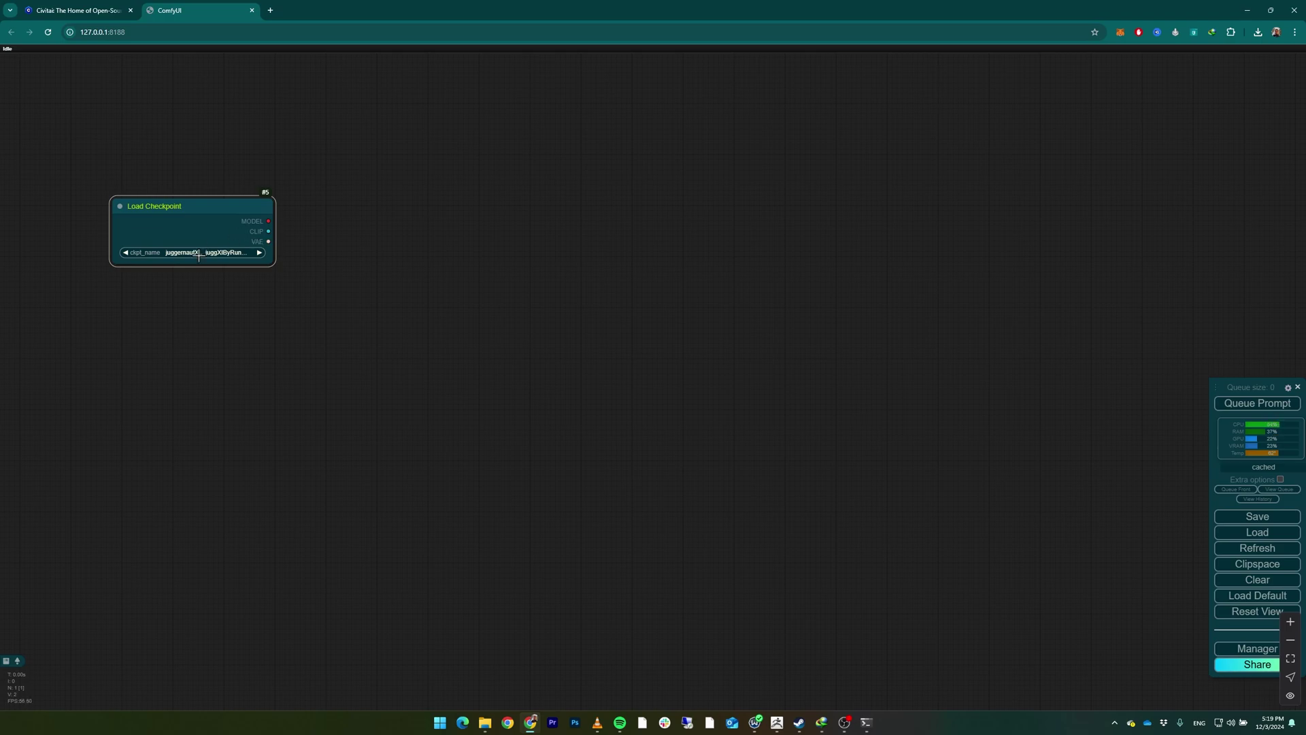
pyautogui.click(394, 222)
pyautogui.doubleClick(394, 223)
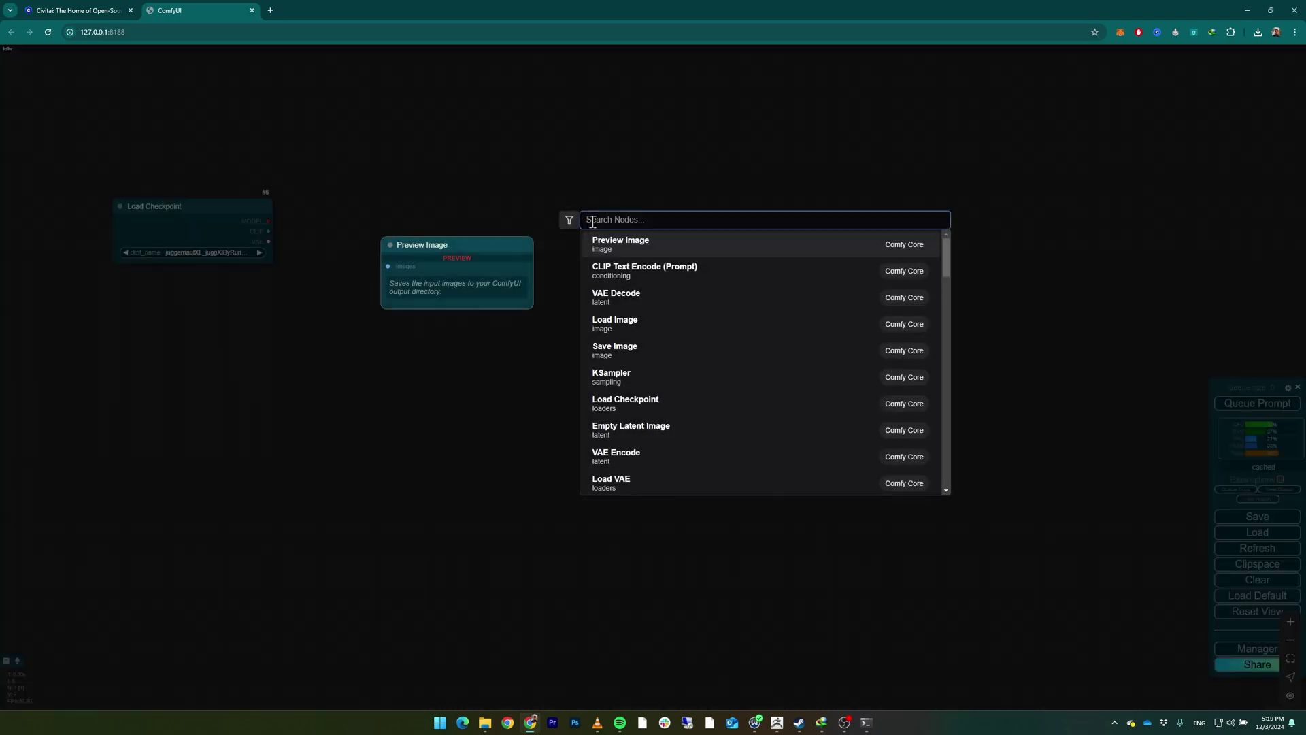
# Add a CLIP Text Encode (Prompt) node beside the checkpoint loader
pyautogui.write('text clip')
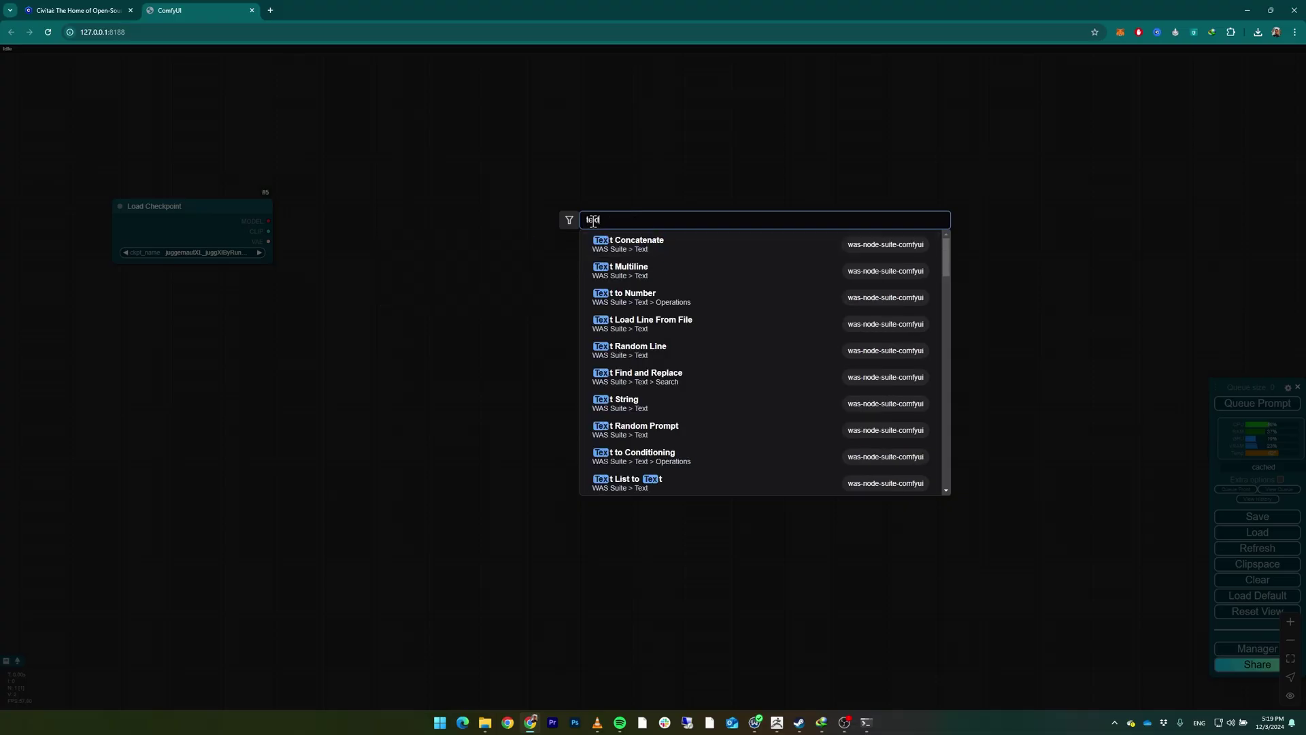
pyautogui.click(627, 244)
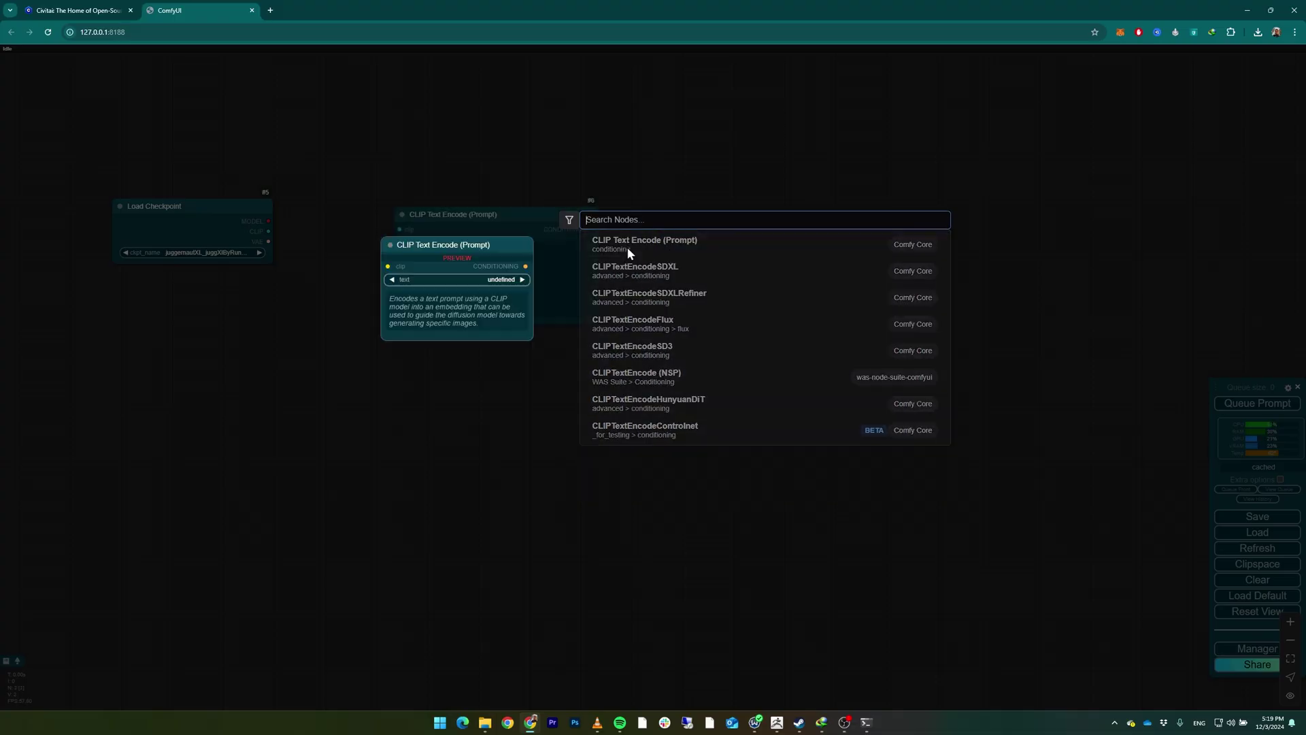
pyautogui.moveTo(455, 211)
pyautogui.mouseDown()
pyautogui.moveTo(405, 196)
pyautogui.moveTo(387, 162)
pyautogui.moveTo(452, 210)
pyautogui.mouseUp()
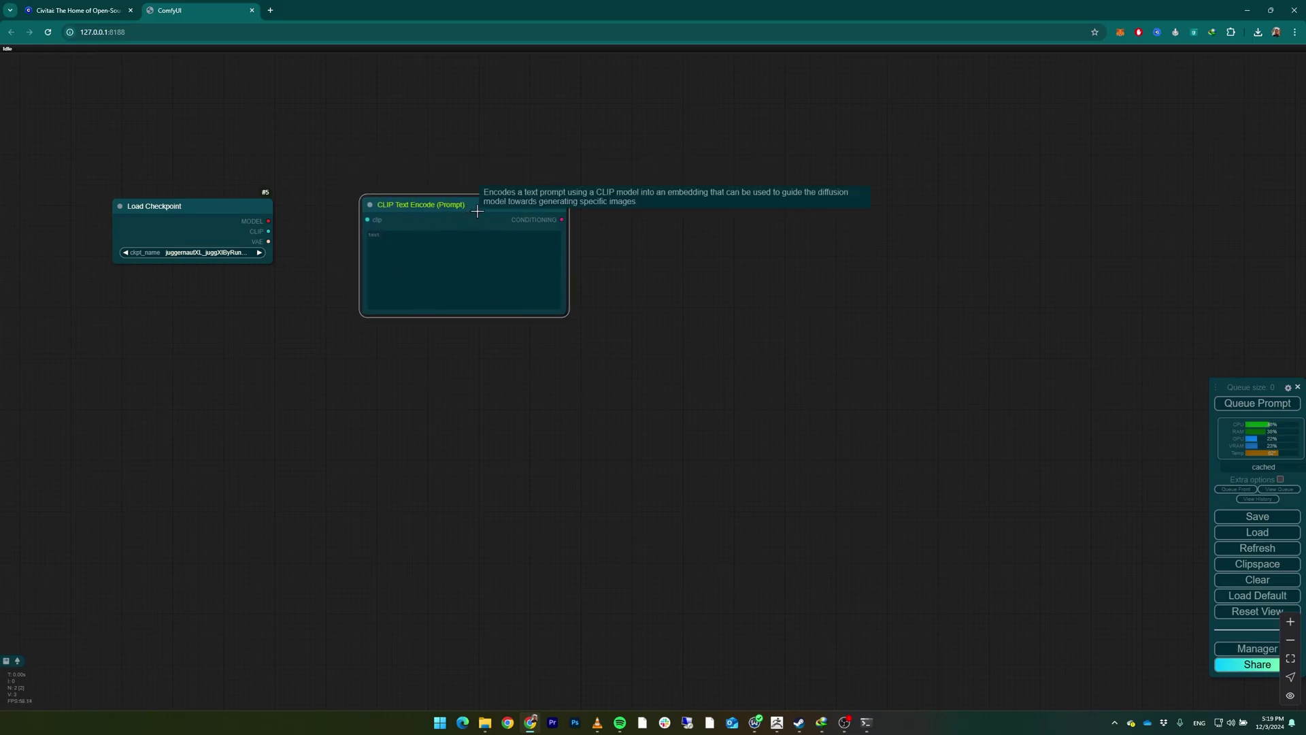
pyautogui.hotkey('ctrl', 'c')
pyautogui.hotkey('ctrl', 'v')
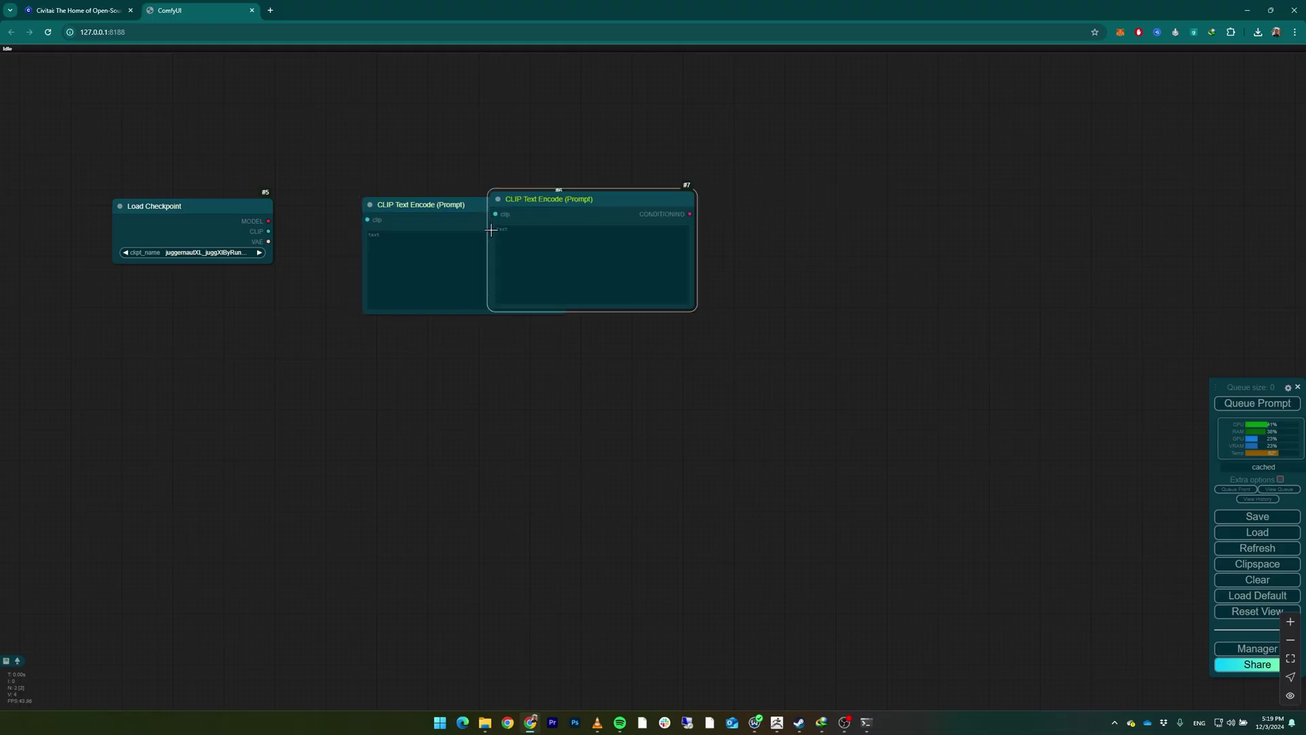
pyautogui.moveTo(575, 212); pyautogui.dragTo(452, 349)
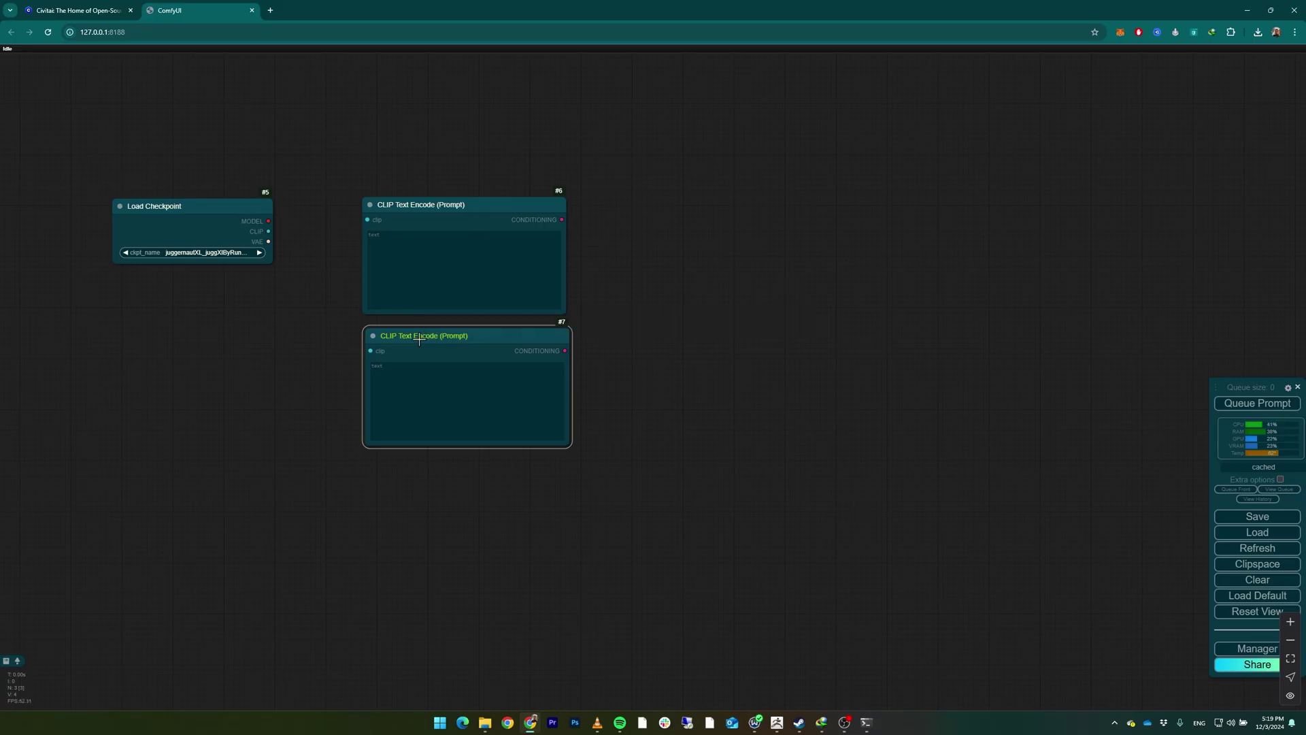
pyautogui.press('Delete')
# Connect the checkpoint's CLIP output to it and duplicate it below, keeping the link
pyautogui.moveTo(269, 231); pyautogui.dragTo(368, 219)
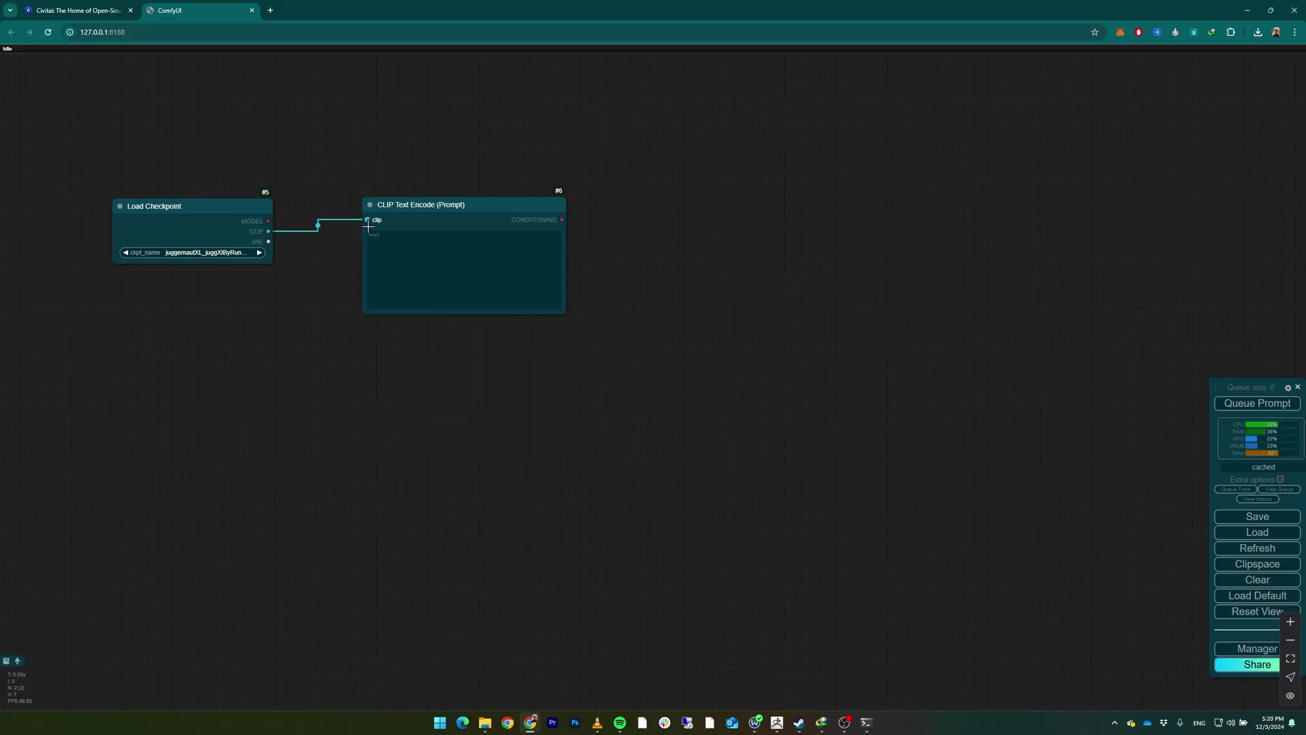
pyautogui.click(403, 207)
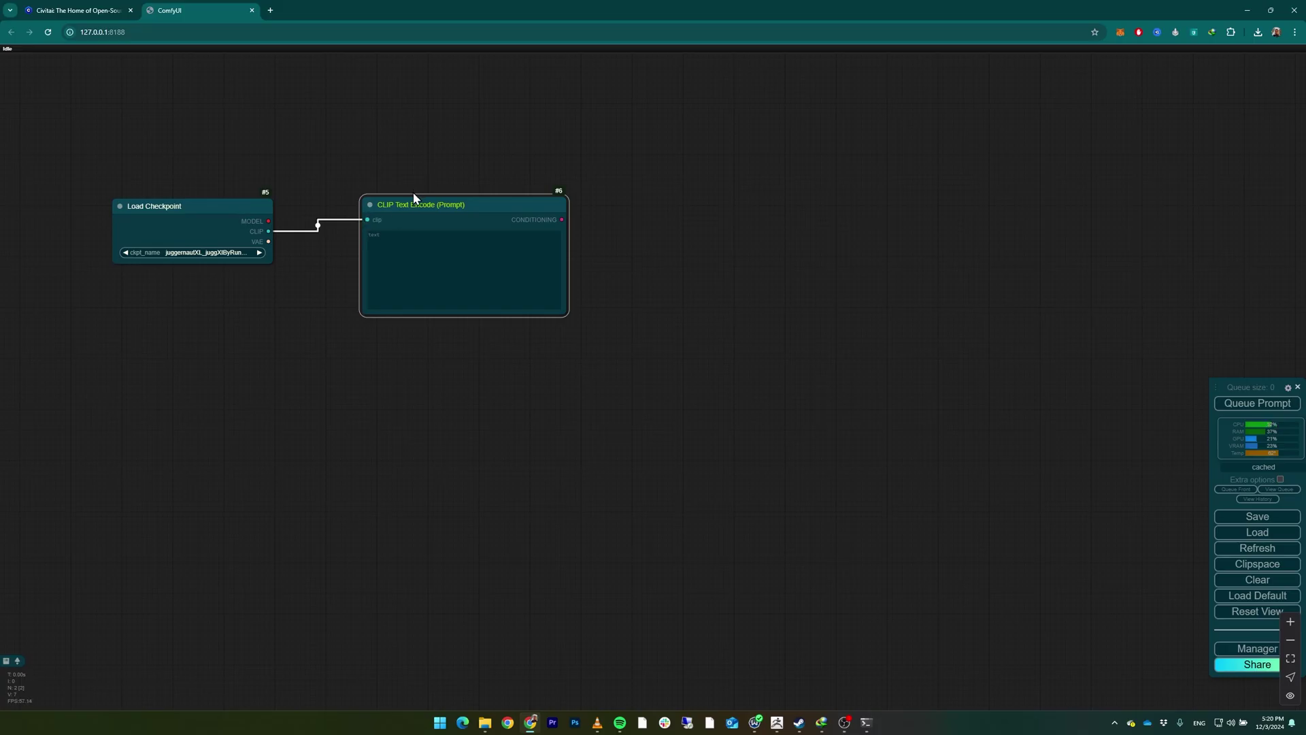
pyautogui.hotkey('ctrl', 'c')
pyautogui.hotkey('ctrl', 'shift', 'v')
pyautogui.moveTo(466, 192); pyautogui.dragTo(421, 336)
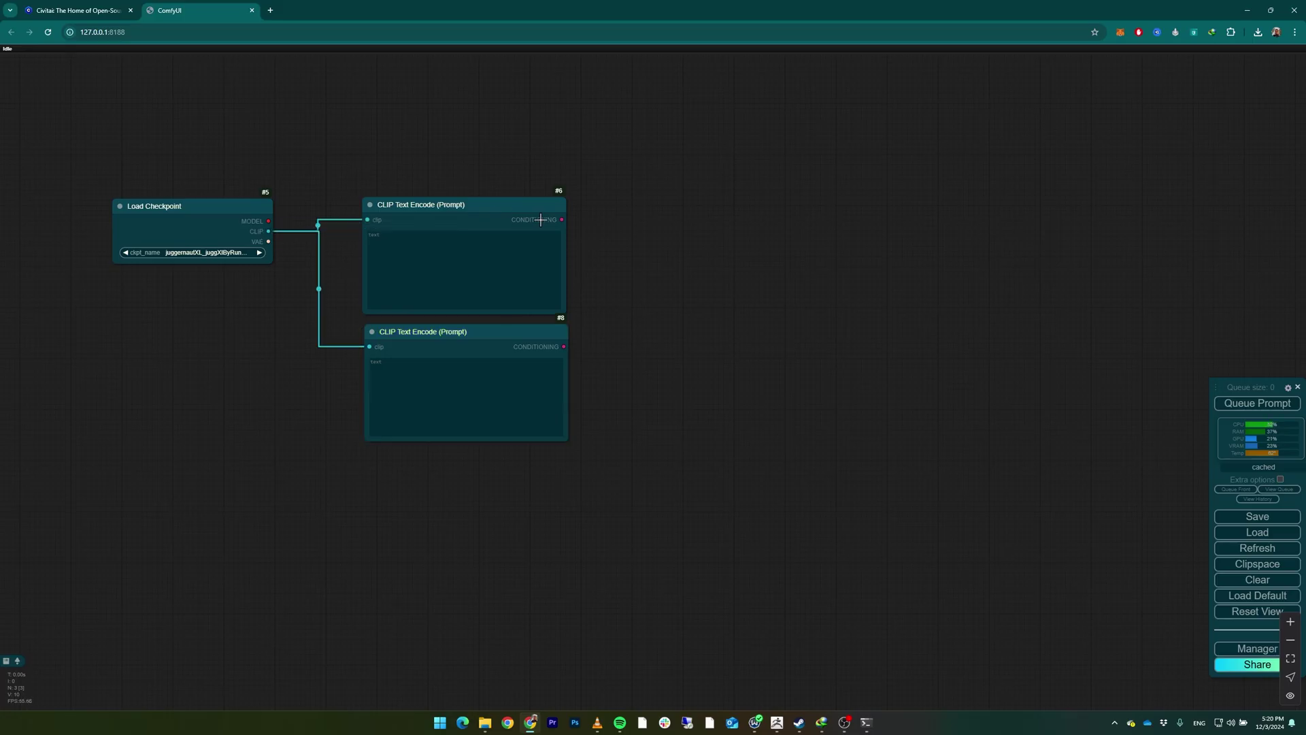
pyautogui.moveTo(490, 205); pyautogui.dragTo(493, 206)
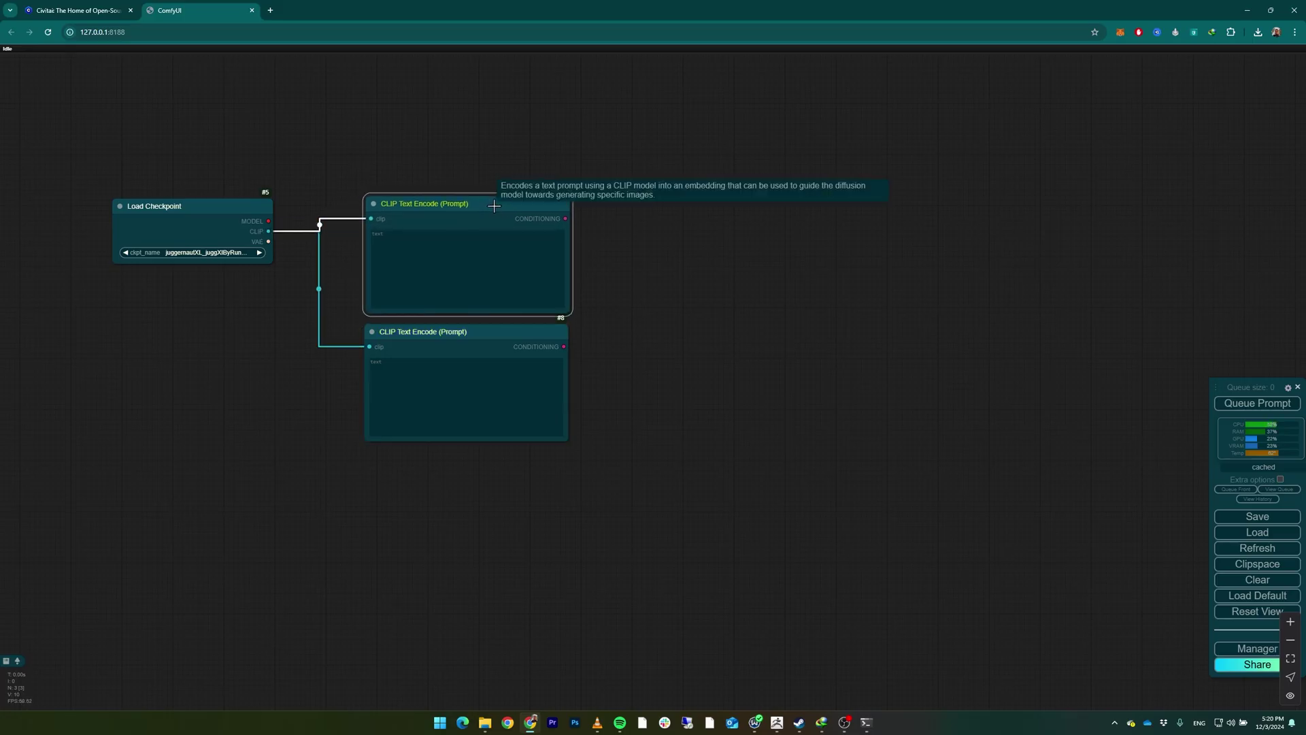
pyautogui.click(611, 212)
# Colour the upper prompt node green and the lower prompt node red
pyautogui.rightClick(442, 204)
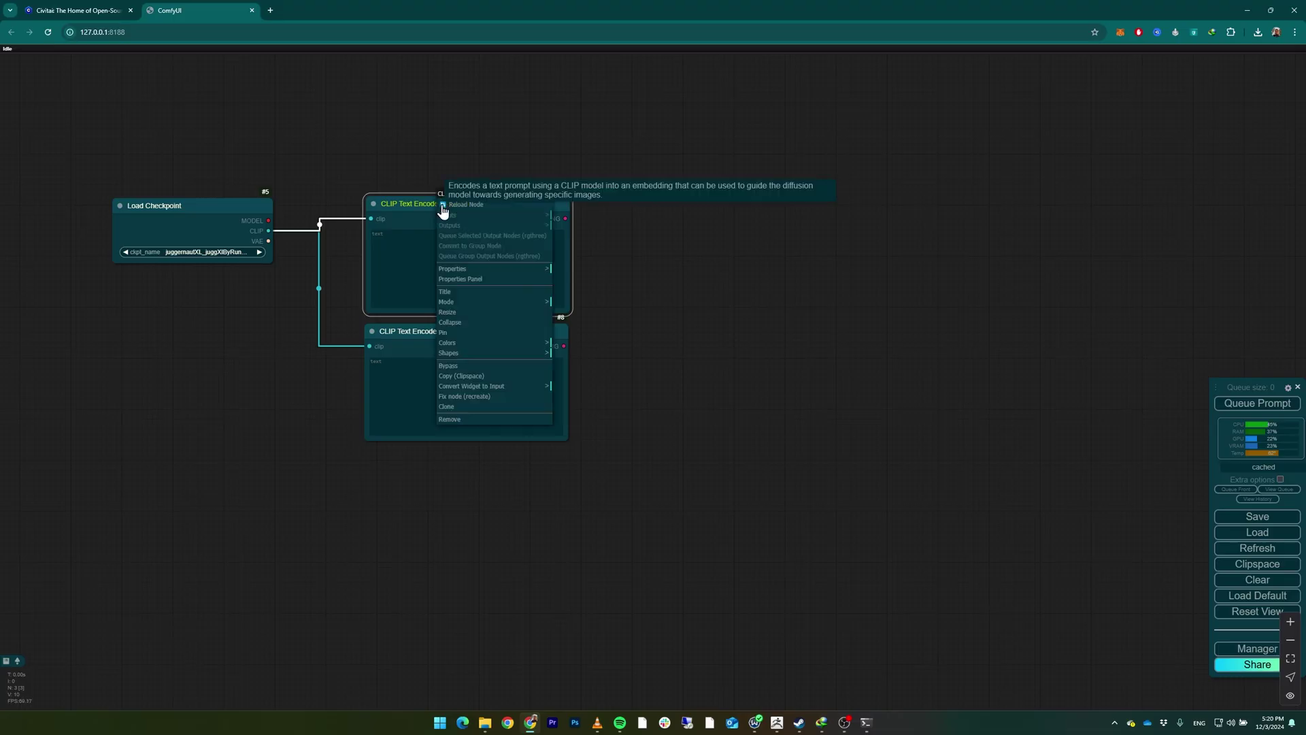
pyautogui.click(458, 344)
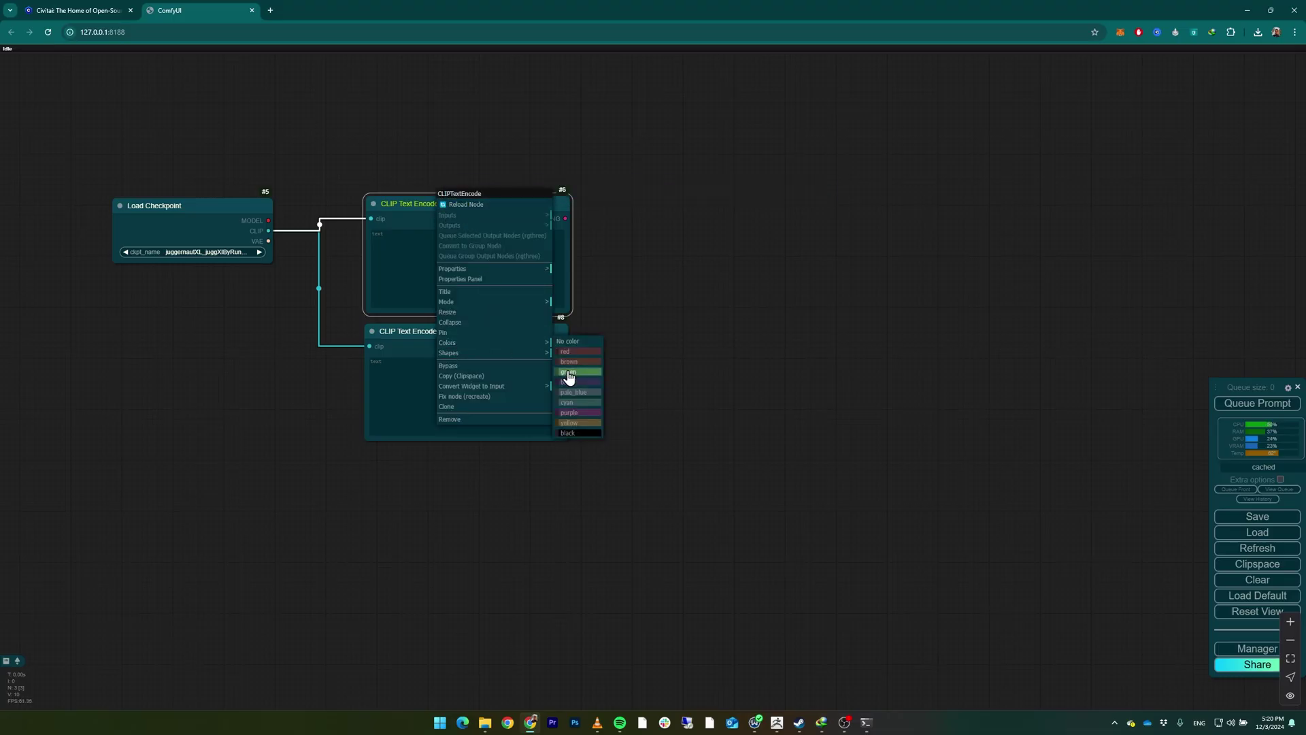
pyautogui.click(569, 374)
pyautogui.click(436, 335)
pyautogui.rightClick(436, 335)
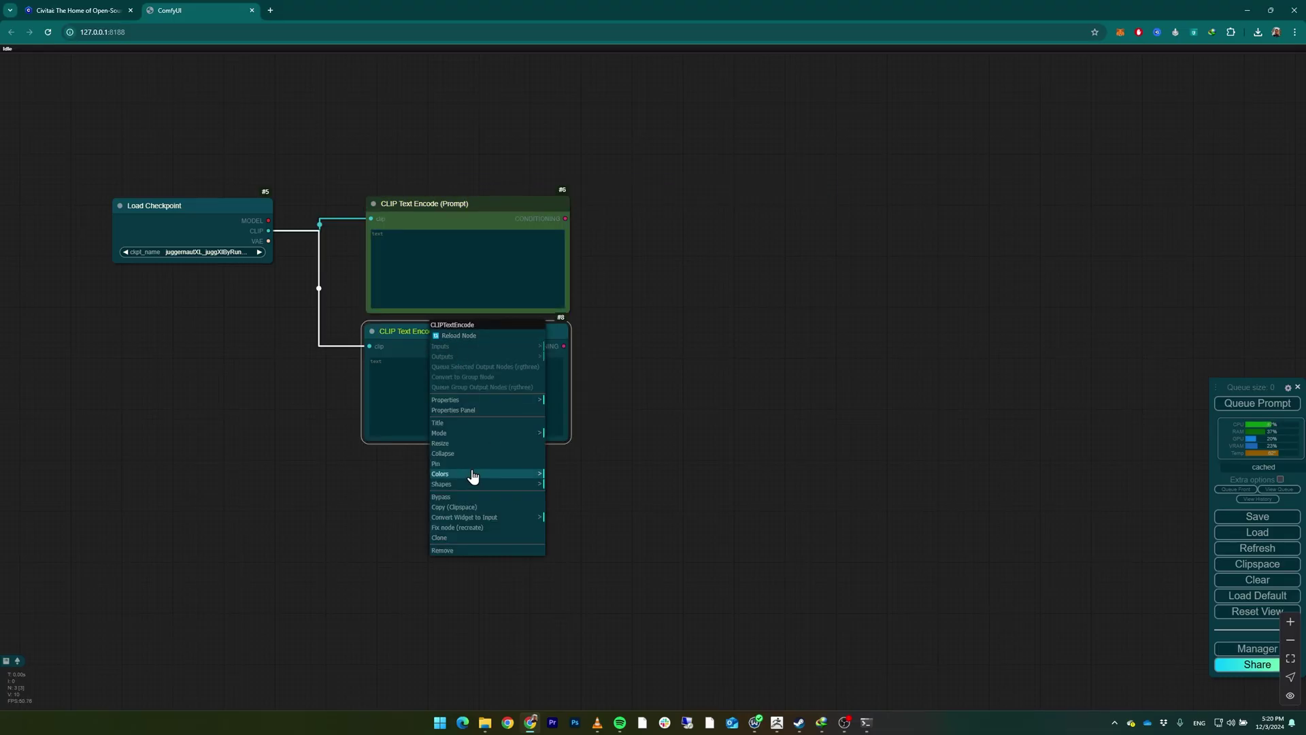
pyautogui.click(472, 476)
pyautogui.click(569, 485)
pyautogui.moveTo(425, 335); pyautogui.dragTo(430, 334)
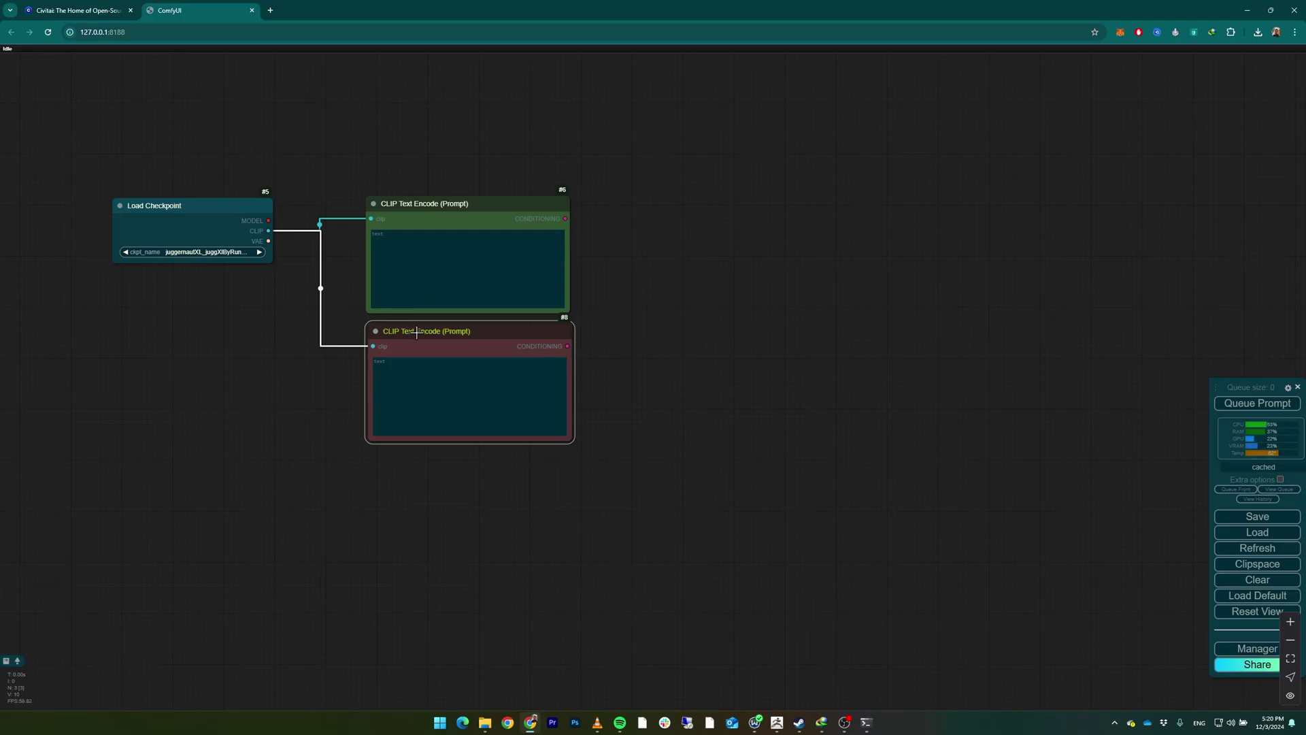
# Retitle the green node 'Positive Prompt' and the red node 'Negative Prompt'
pyautogui.doubleClick(423, 203)
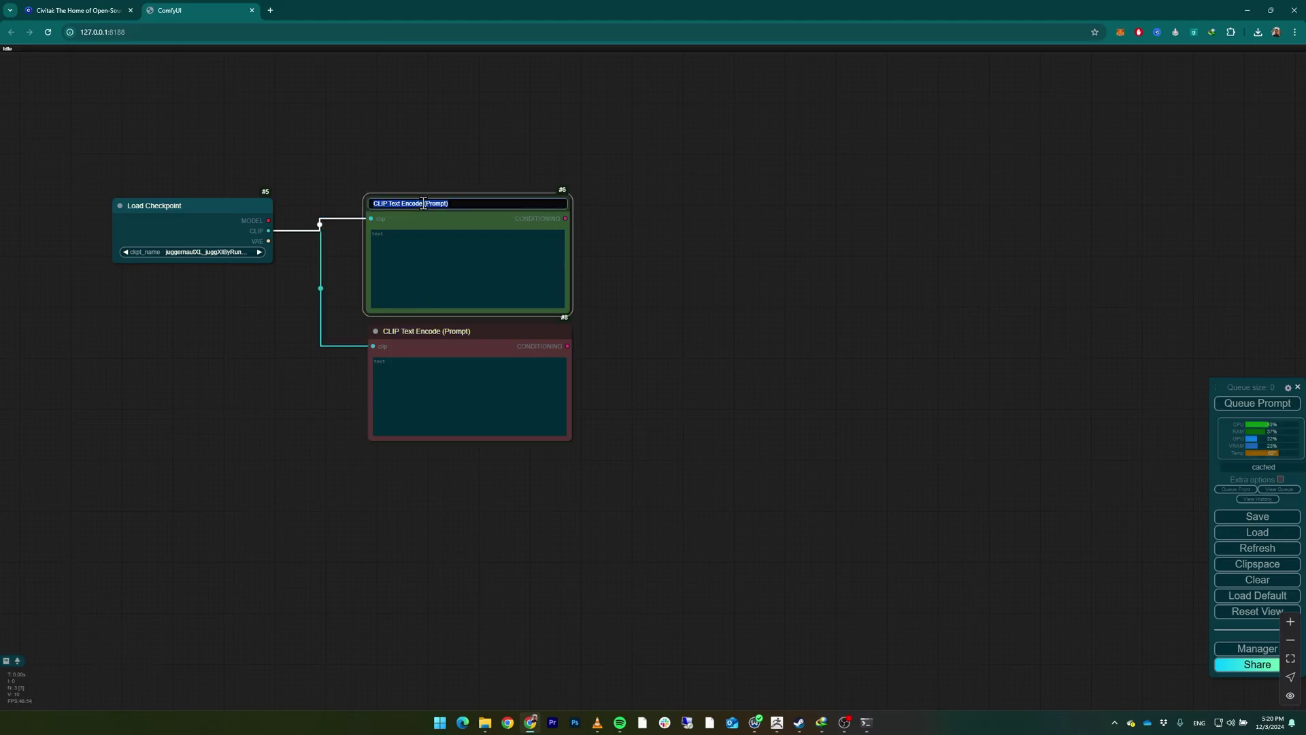
pyautogui.write('Positive Prompt')
pyautogui.press('Return')
pyautogui.doubleClick(399, 330)
pyautogui.write('Negative Prompt')
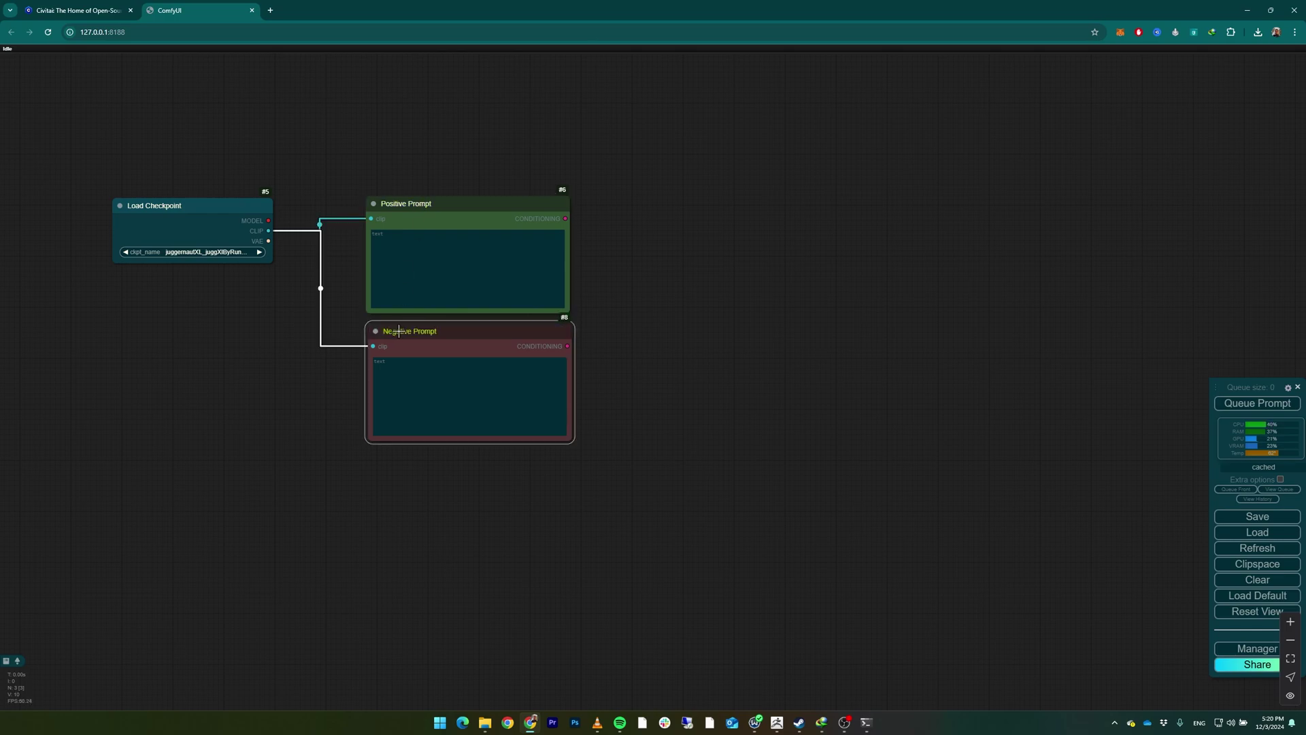
pyautogui.press('Return')
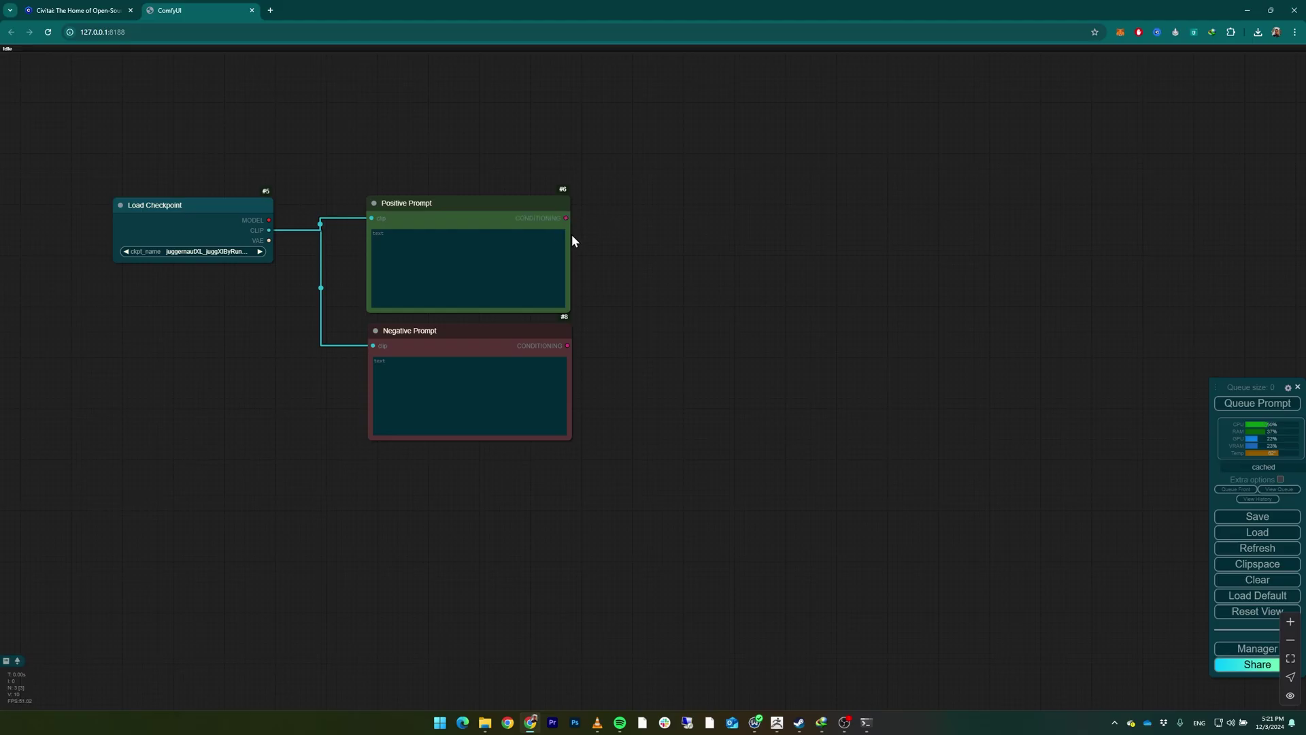
# Add a KSampler from the checkpoint's MODEL output and wire Positive and Negative Prompt conditioning to it
pyautogui.moveTo(568, 218)
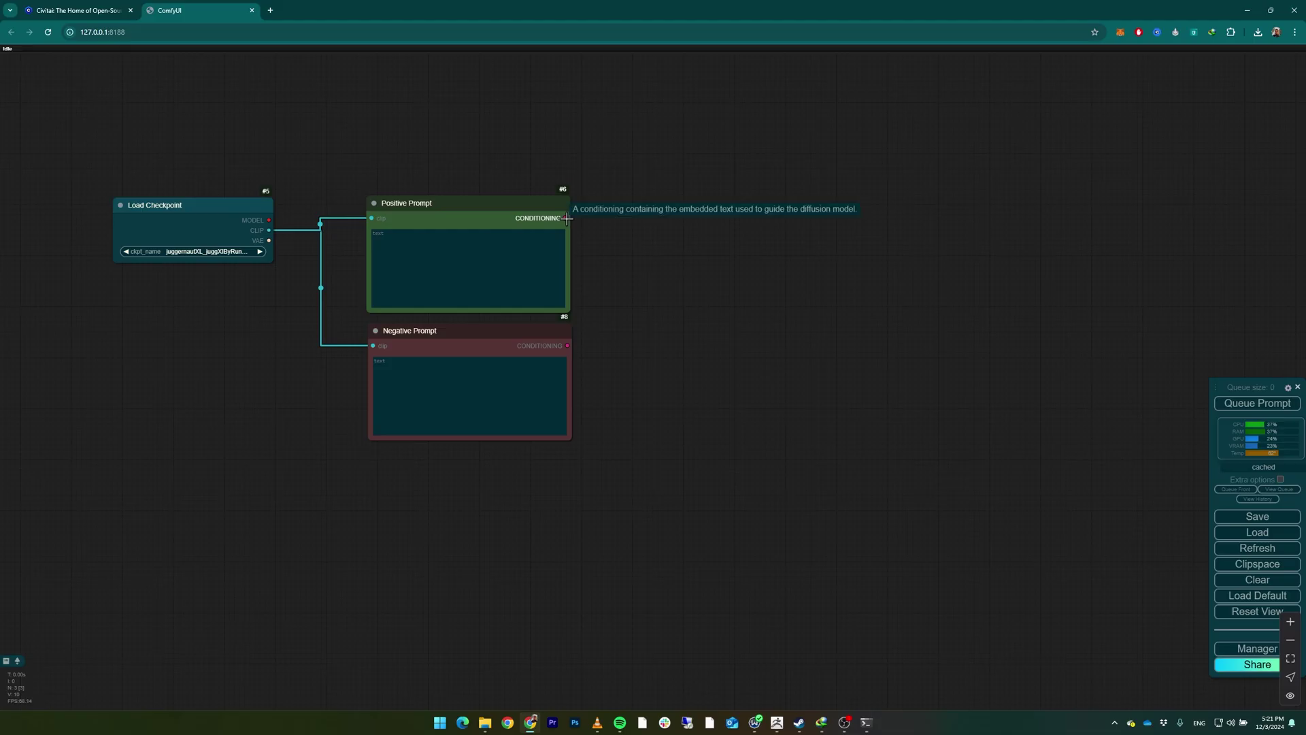
pyautogui.moveTo(567, 219); pyautogui.dragTo(647, 227)
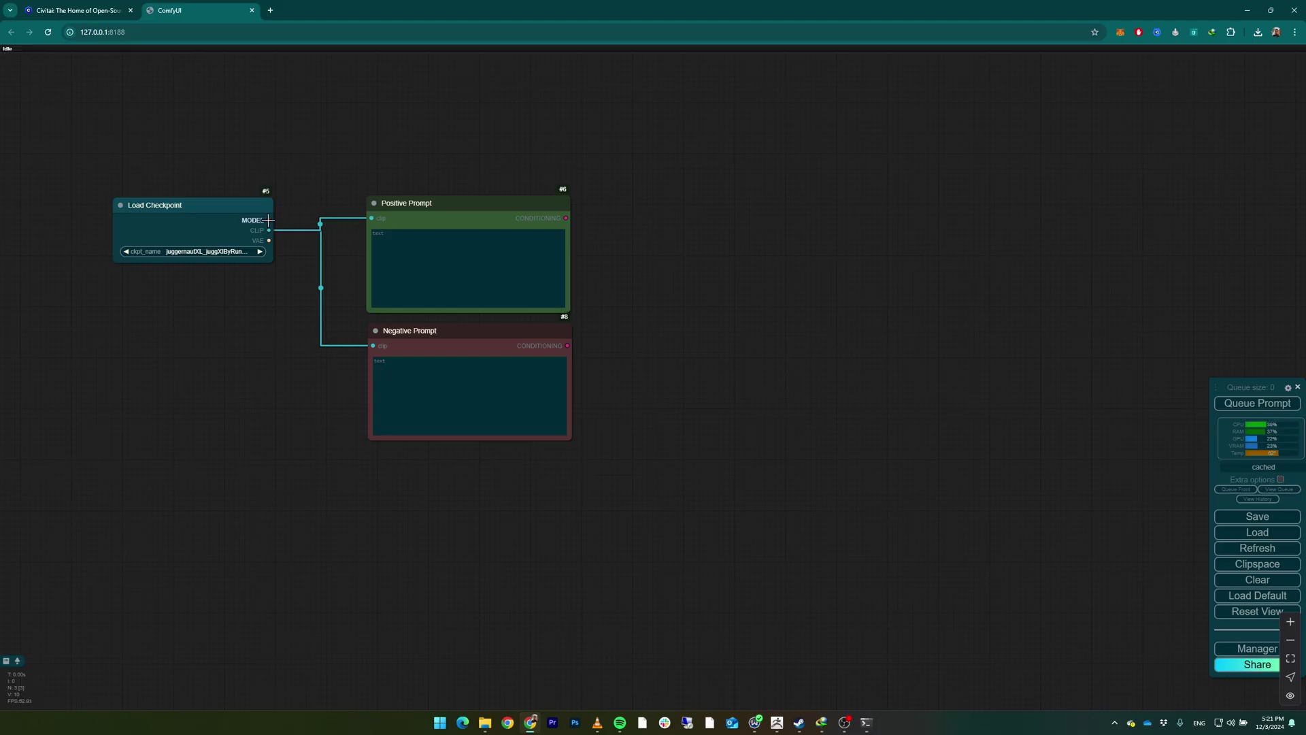
pyautogui.moveTo(269, 219); pyautogui.dragTo(655, 227)
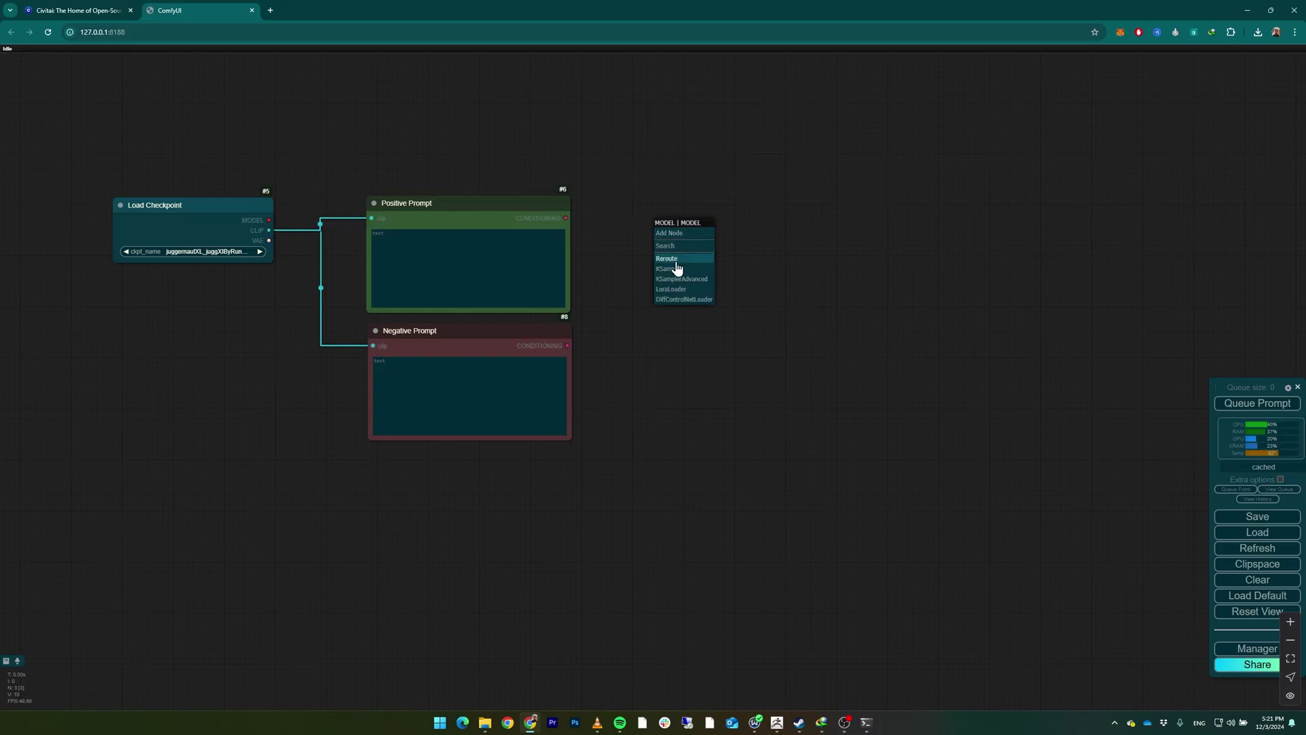
pyautogui.click(671, 270)
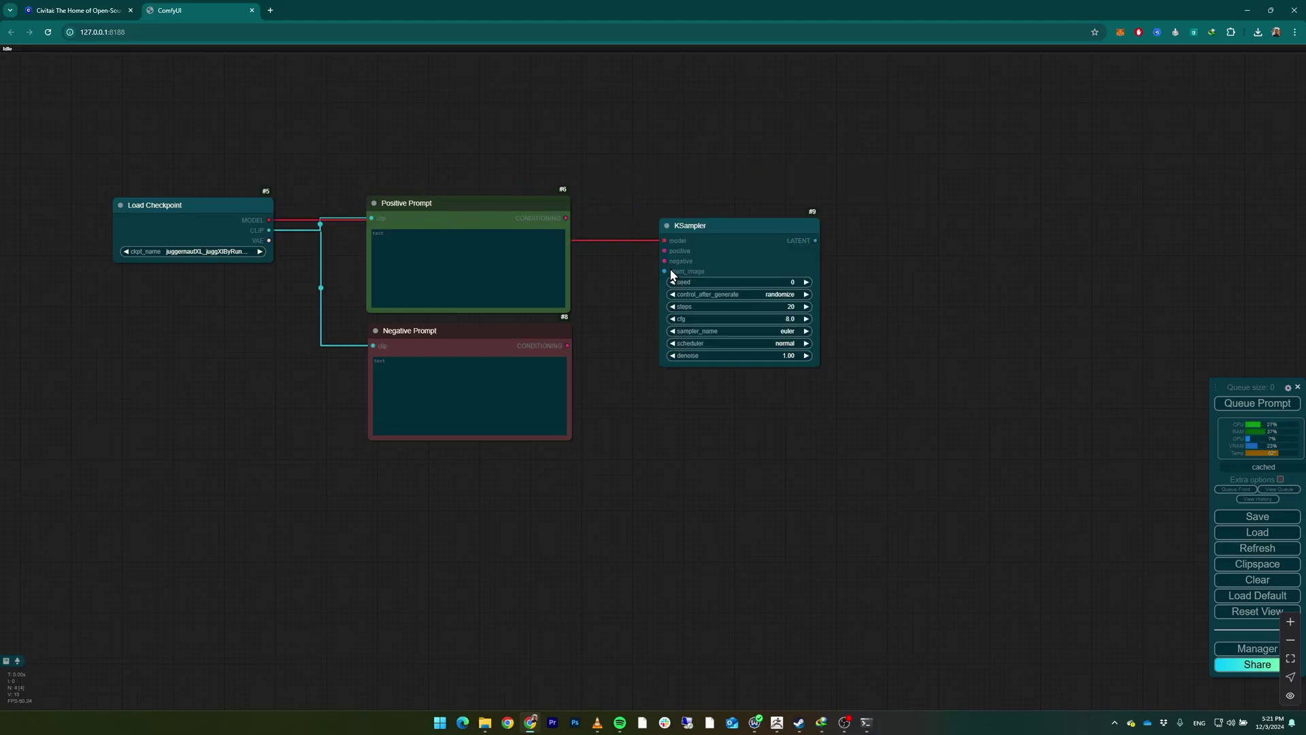
pyautogui.moveTo(712, 227); pyautogui.dragTo(566, 218)
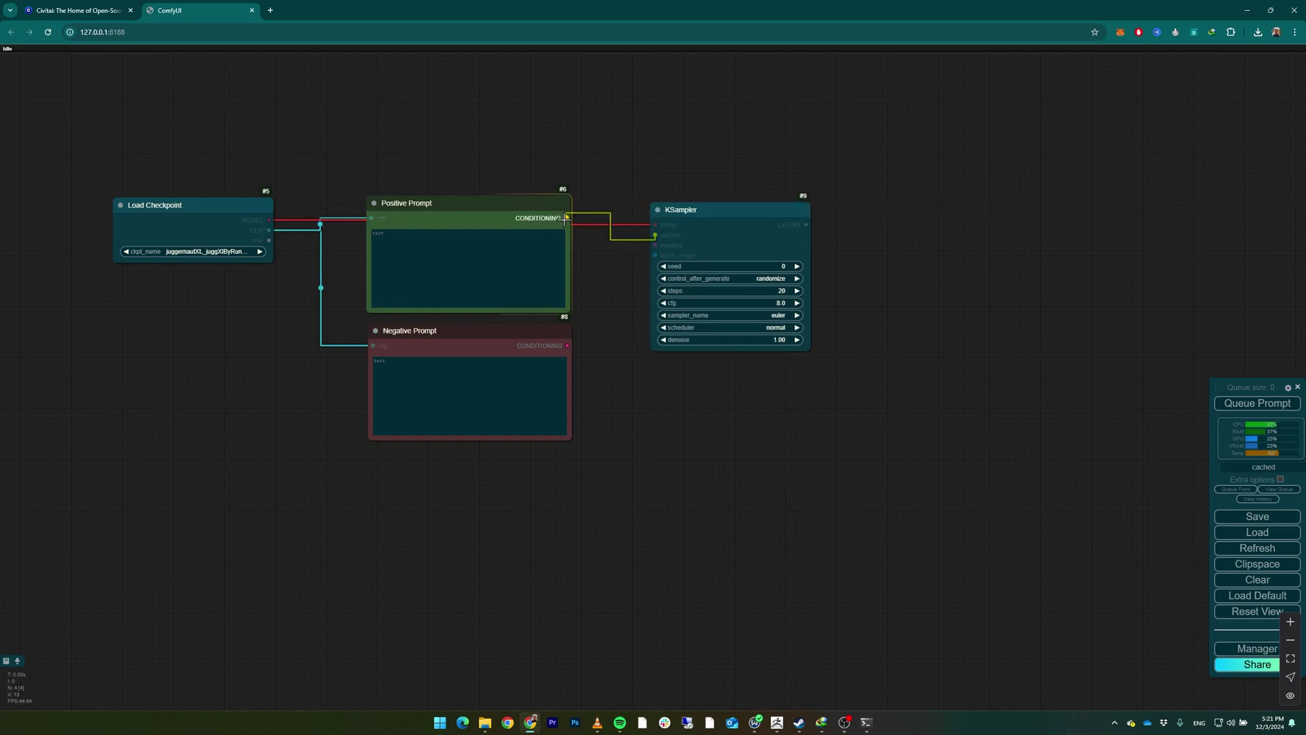
pyautogui.moveTo(655, 245); pyautogui.dragTo(567, 345)
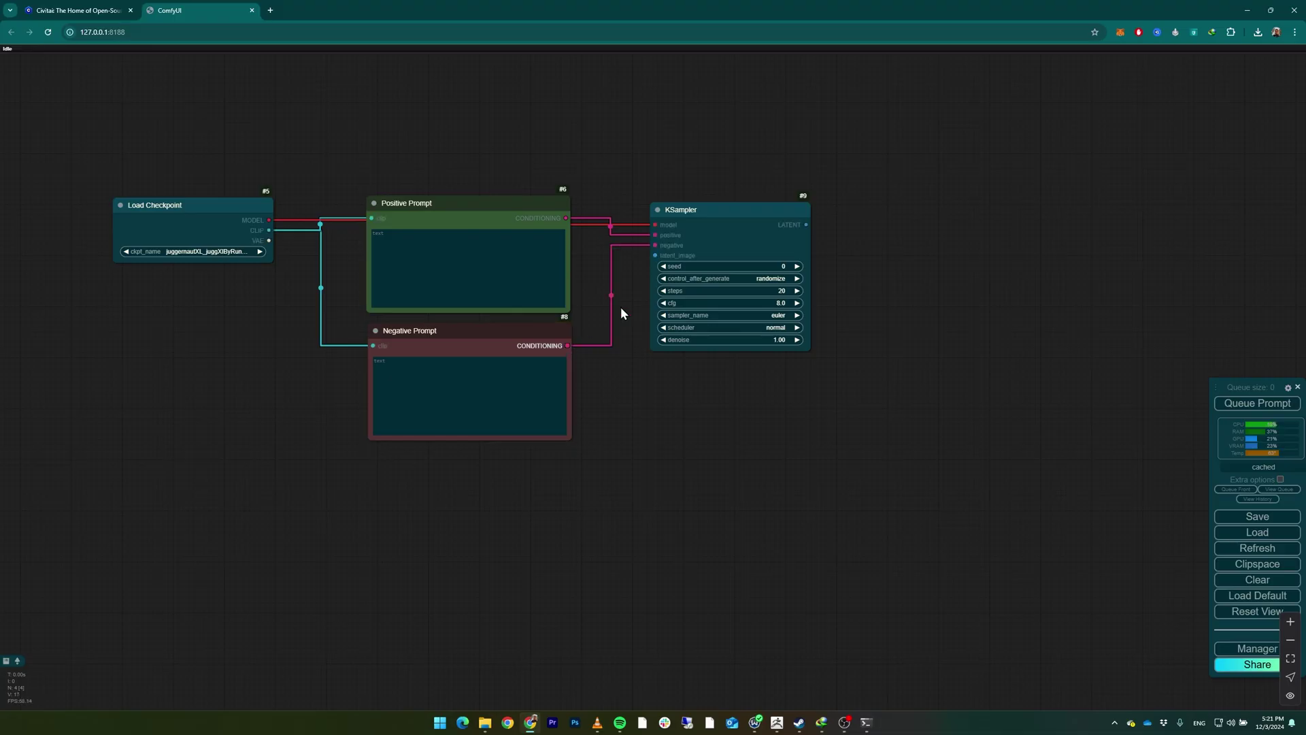
pyautogui.moveTo(655, 255); pyautogui.dragTo(641, 391)
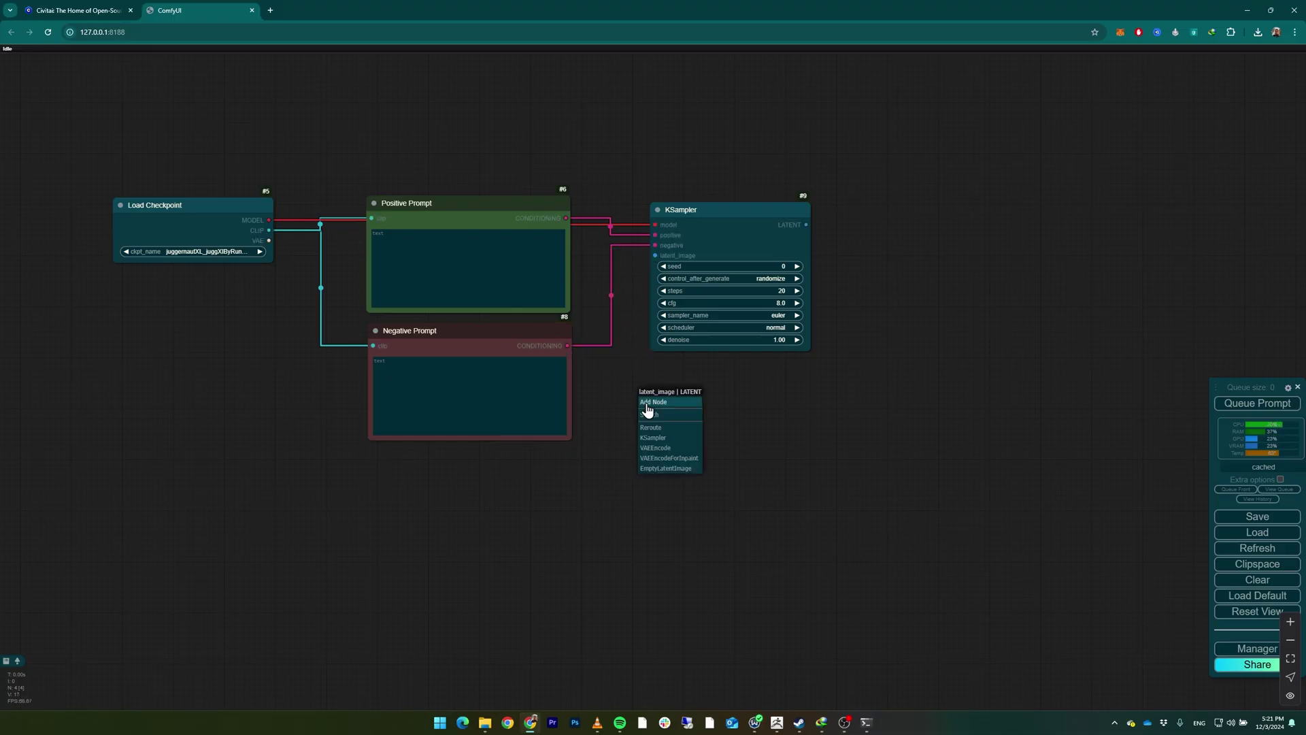
# Feed the KSampler's latent_image from an Empty Latent Image sized 1024×1024
pyautogui.click(664, 470)
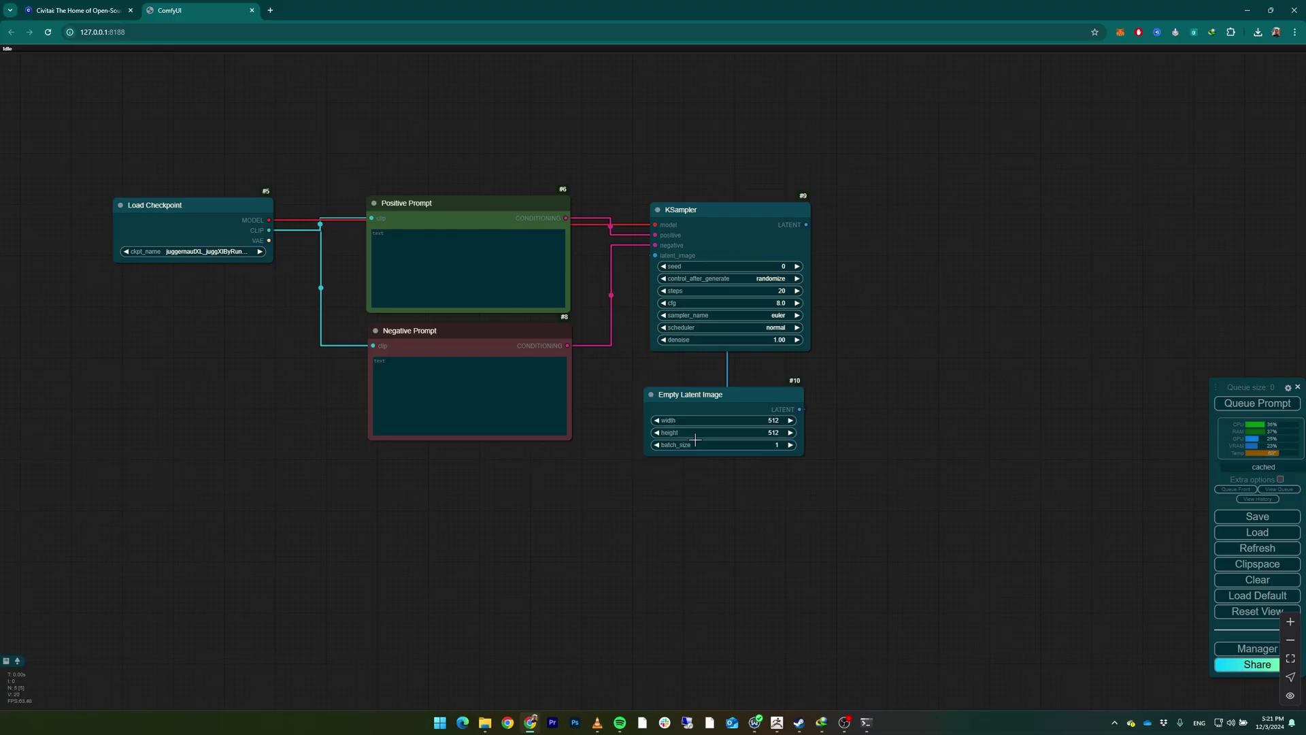
pyautogui.moveTo(725, 392)
pyautogui.mouseDown()
pyautogui.moveTo(717, 378)
pyautogui.moveTo(730, 373)
pyautogui.mouseUp()
pyautogui.click(782, 398)
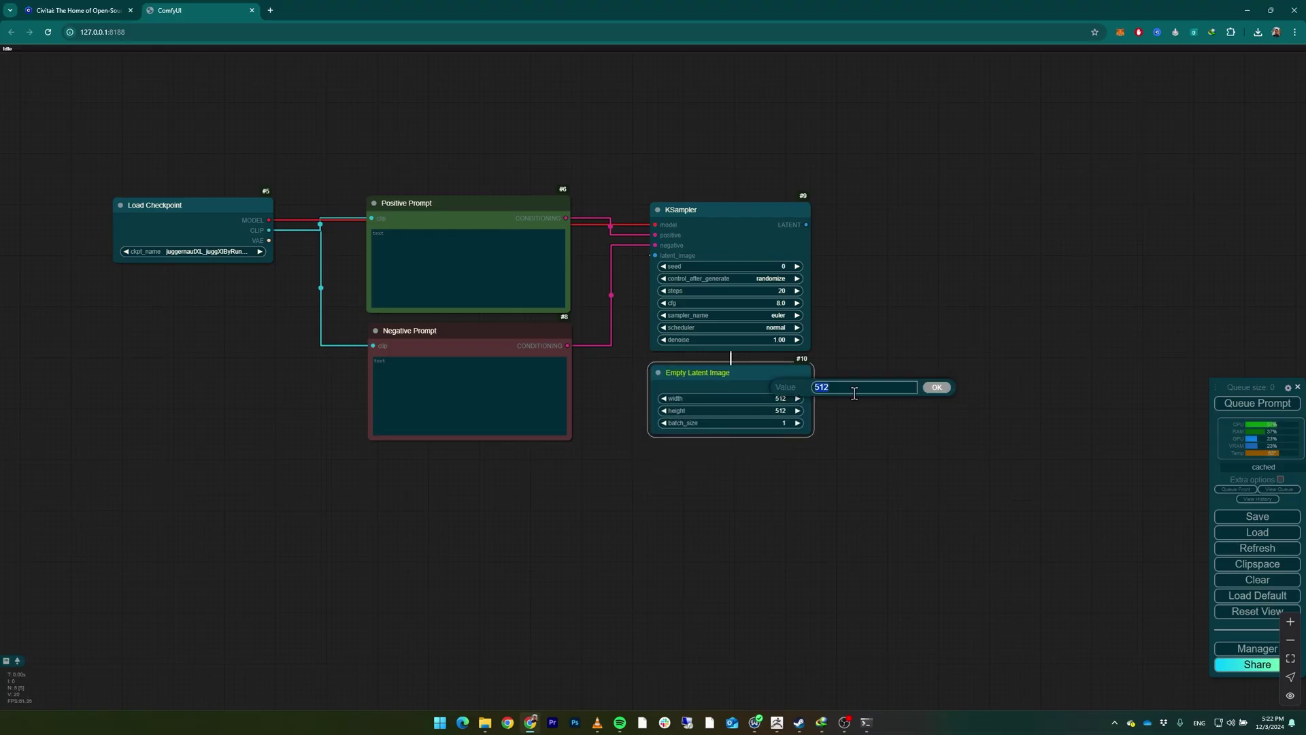
pyautogui.write('1024')
pyautogui.click(935, 387)
pyautogui.moveTo(781, 411); pyautogui.dragTo(831, 396)
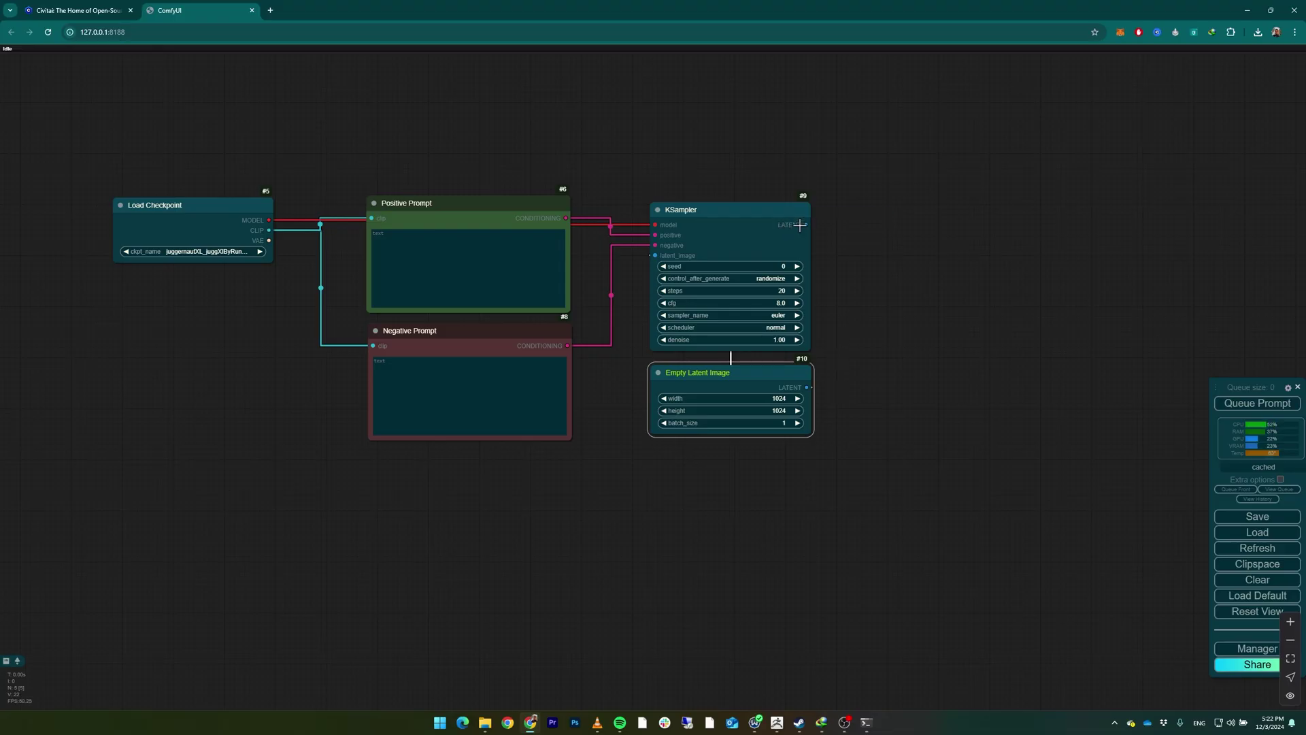
# Decode the KSampler output with VAE Decode using the checkpoint's VAE into an enlarged Preview Image
pyautogui.moveTo(806, 224); pyautogui.dragTo(903, 216)
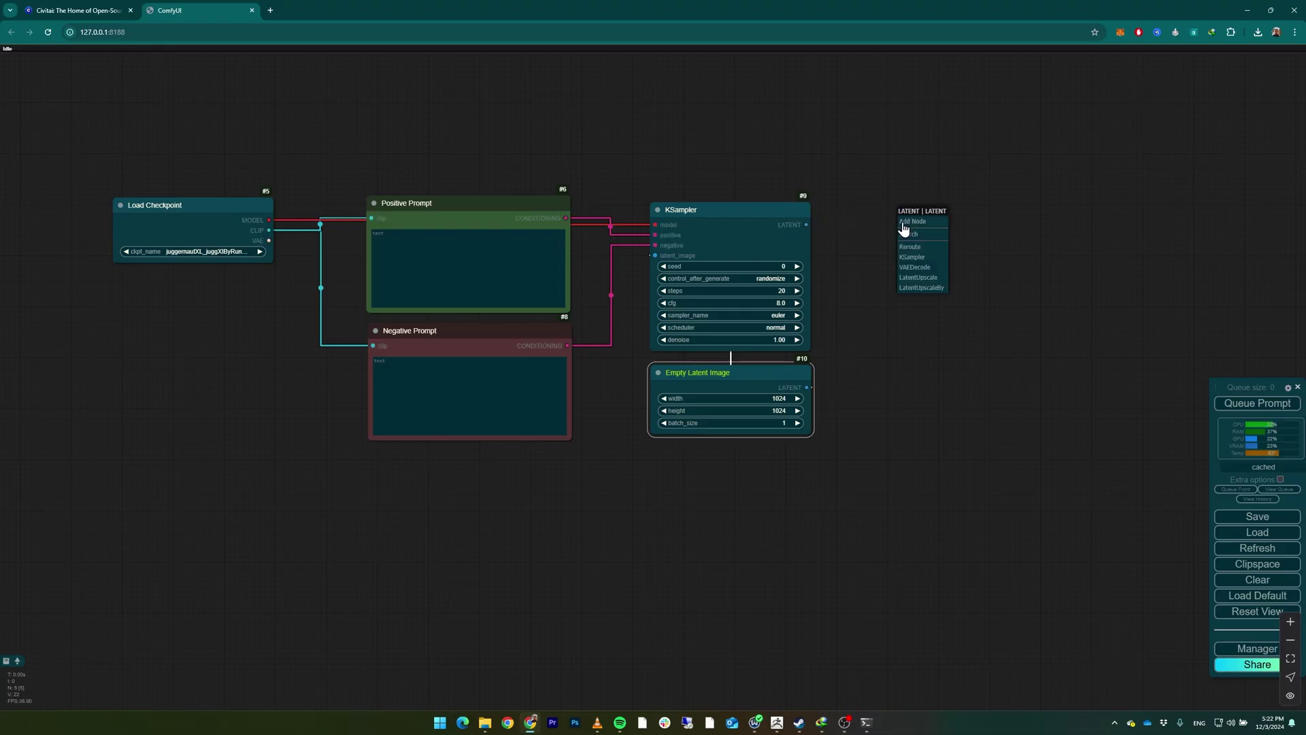
pyautogui.click(918, 267)
pyautogui.moveTo(925, 234); pyautogui.dragTo(900, 229)
pyautogui.moveTo(269, 241); pyautogui.dragTo(884, 234)
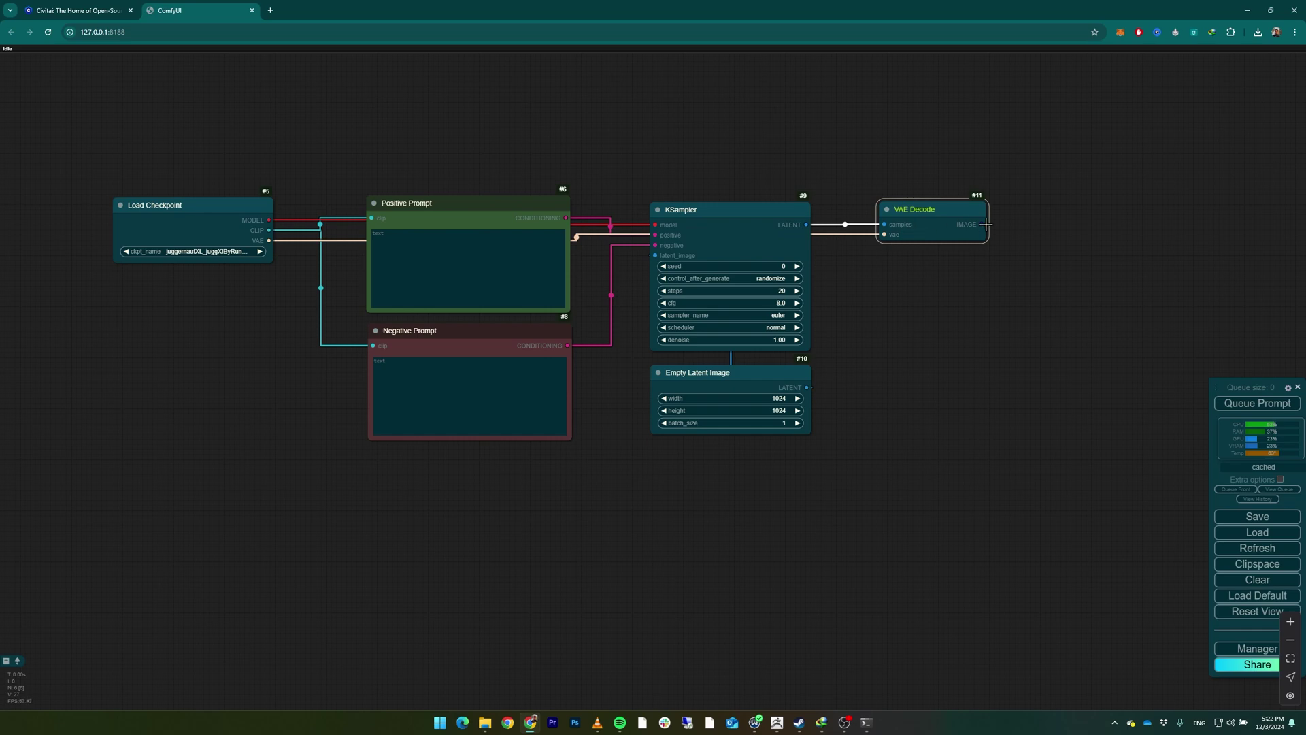
pyautogui.moveTo(982, 224); pyautogui.dragTo(985, 283)
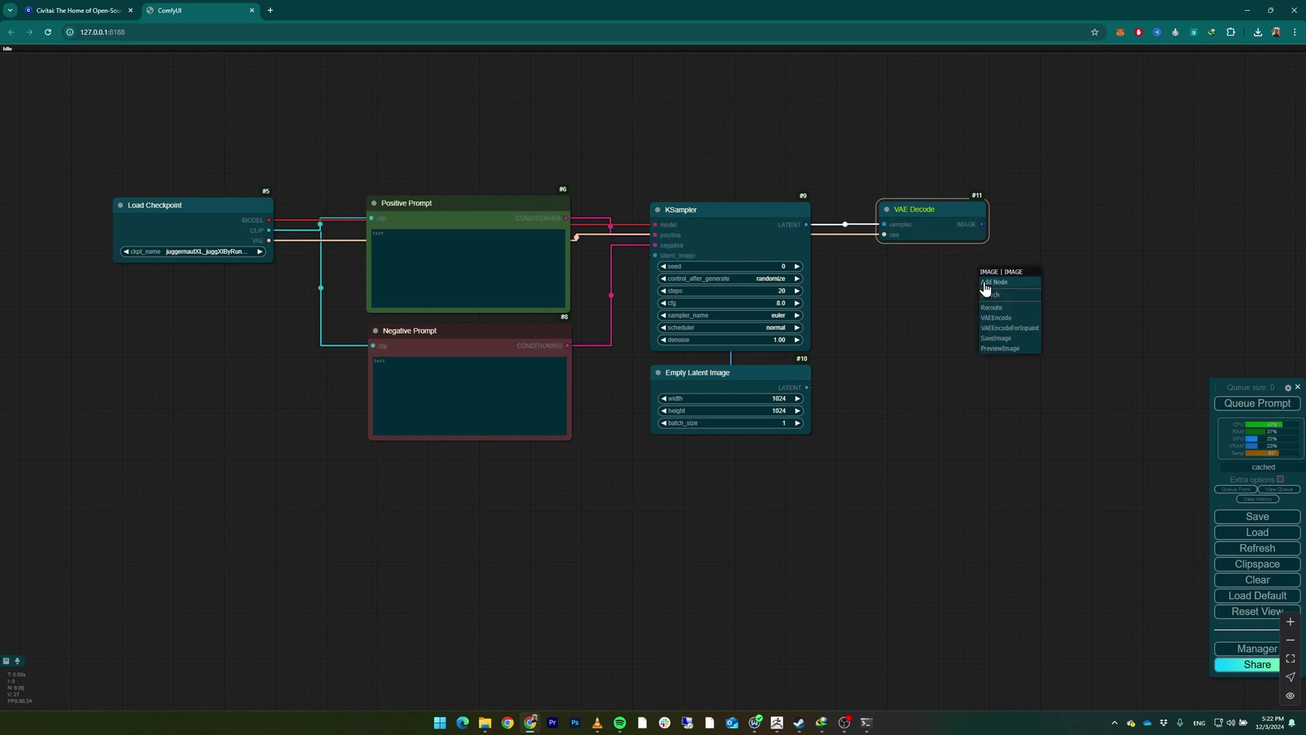
pyautogui.click(1001, 349)
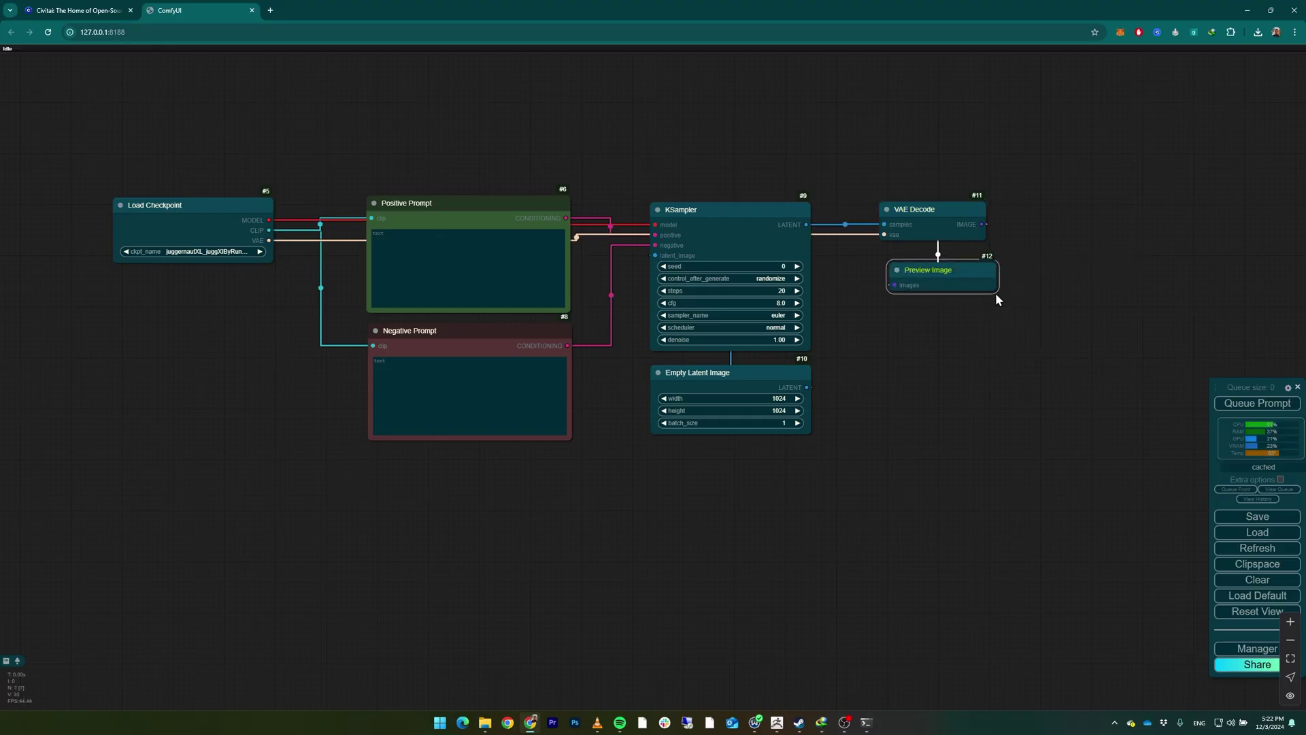
pyautogui.moveTo(995, 290); pyautogui.dragTo(1066, 449)
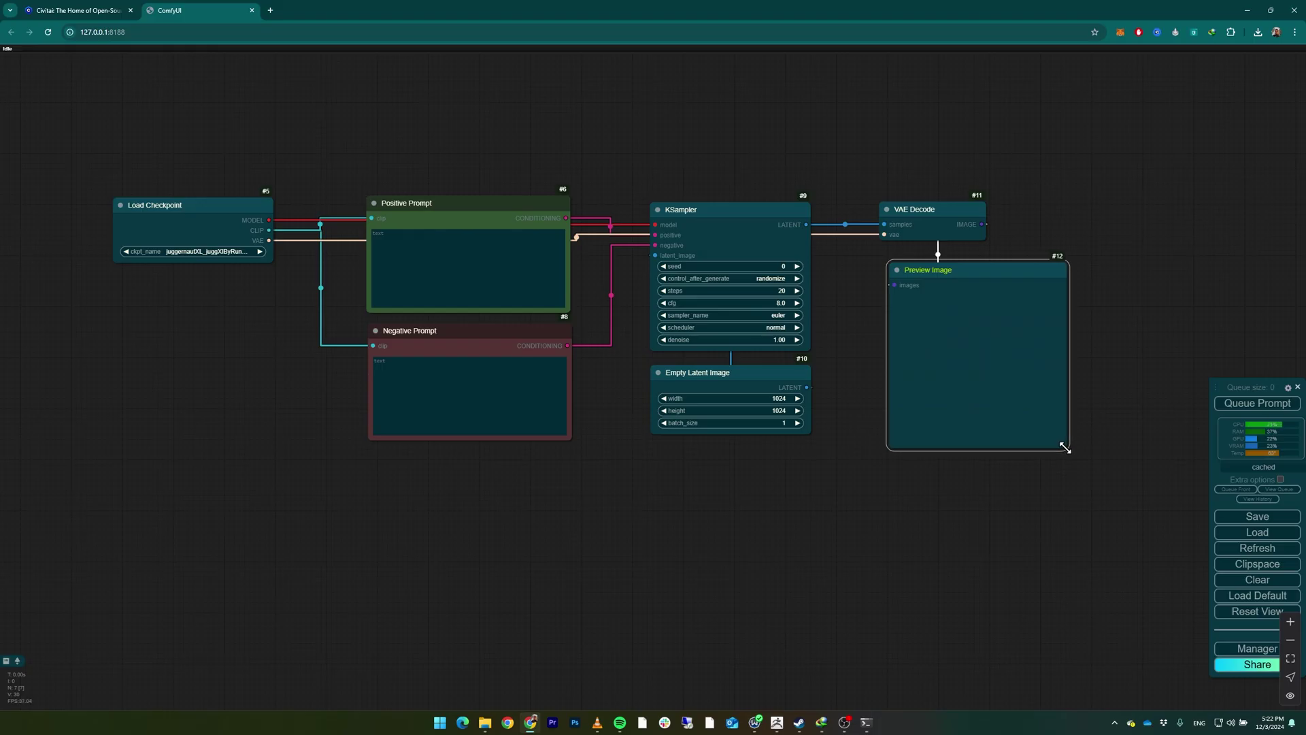
# Swap the Preview Image node for an enlarged Save Image node on VAE Decode's IMAGE output
pyautogui.press('Delete')
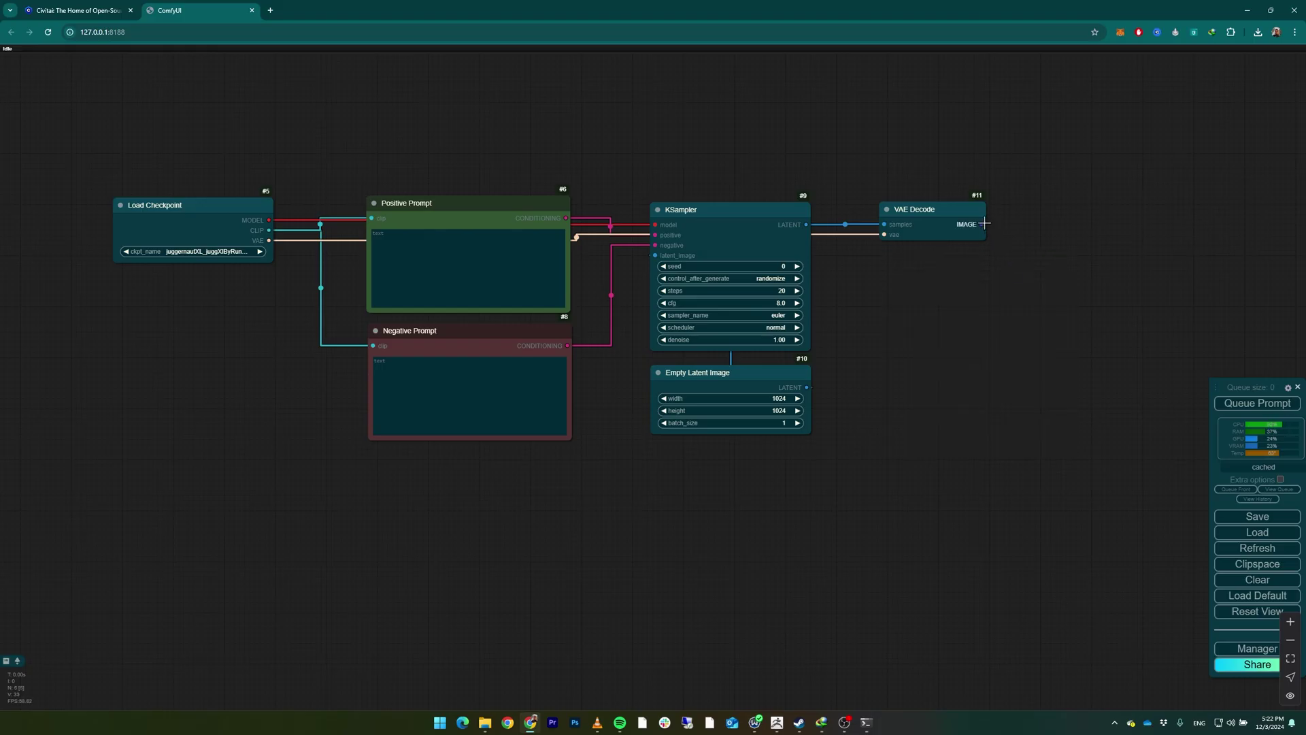
pyautogui.moveTo(985, 223); pyautogui.dragTo(889, 267)
pyautogui.click(1020, 340)
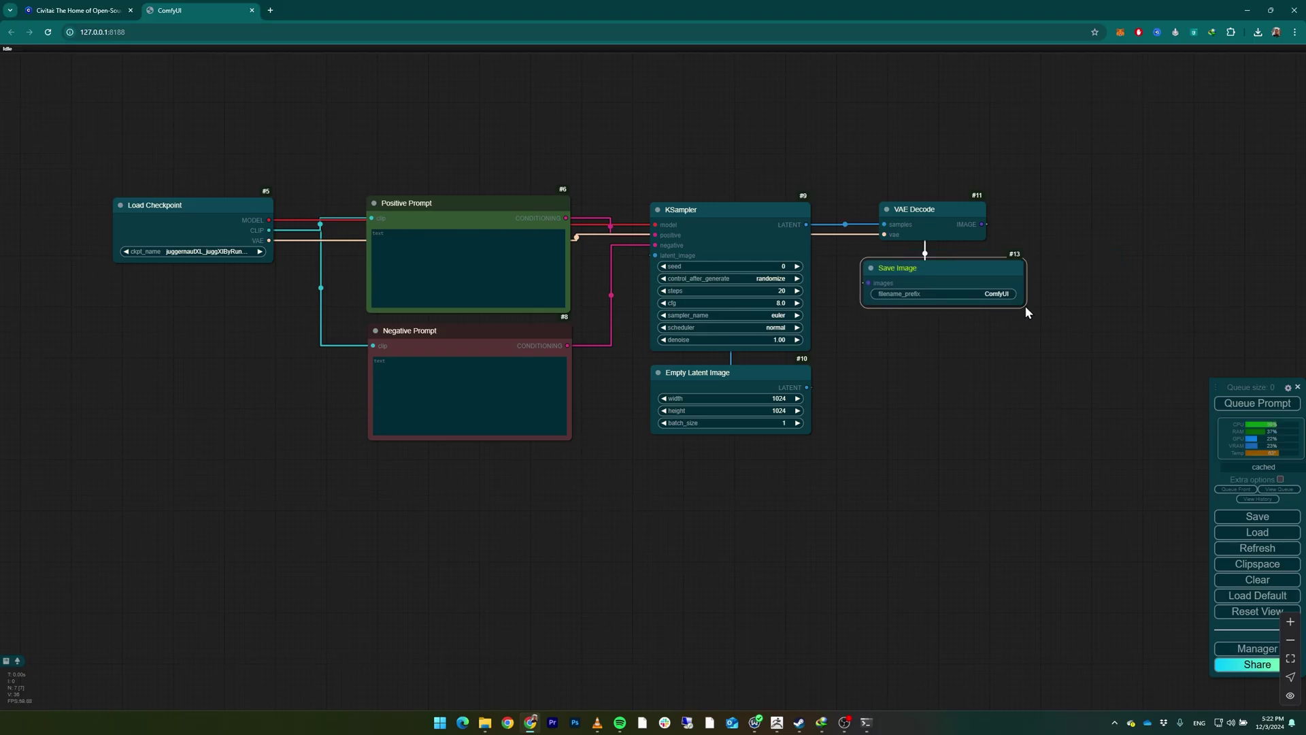
pyautogui.moveTo(1026, 307); pyautogui.dragTo(1088, 466)
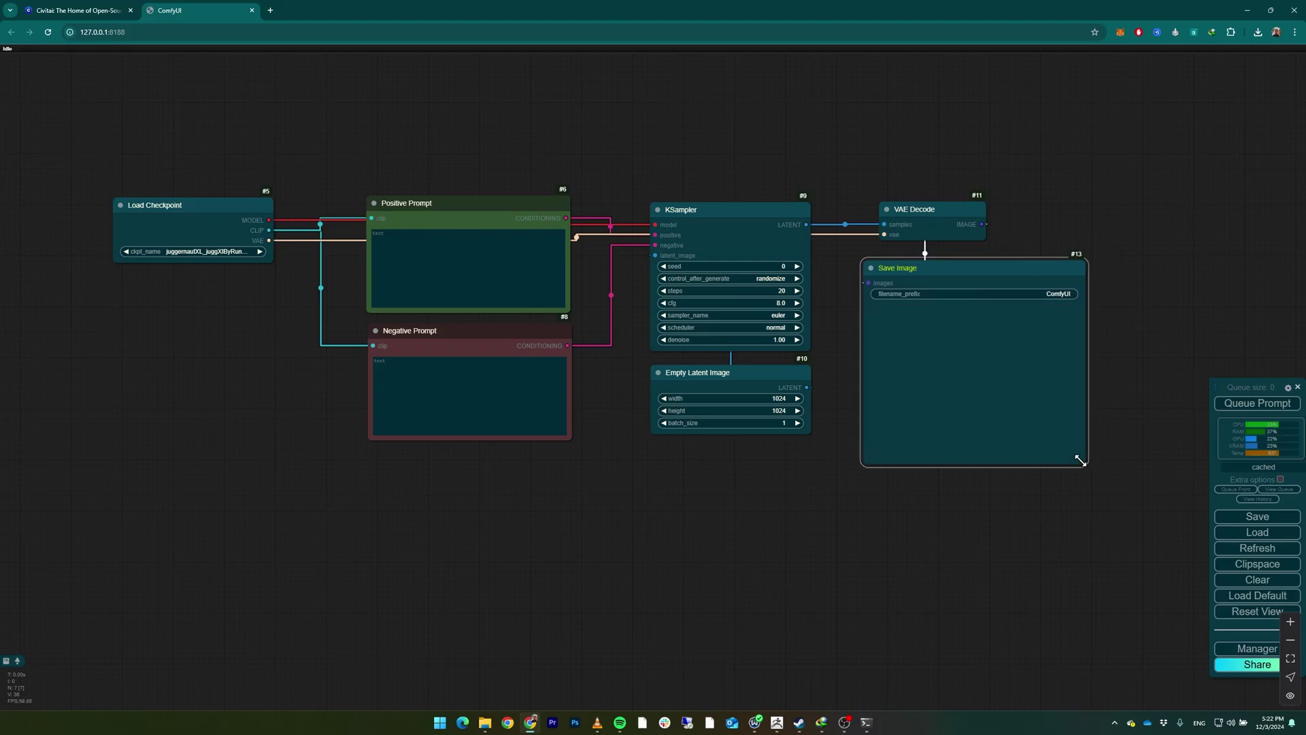
# Set the Save Image filename_prefix to Test
pyautogui.click(1057, 294)
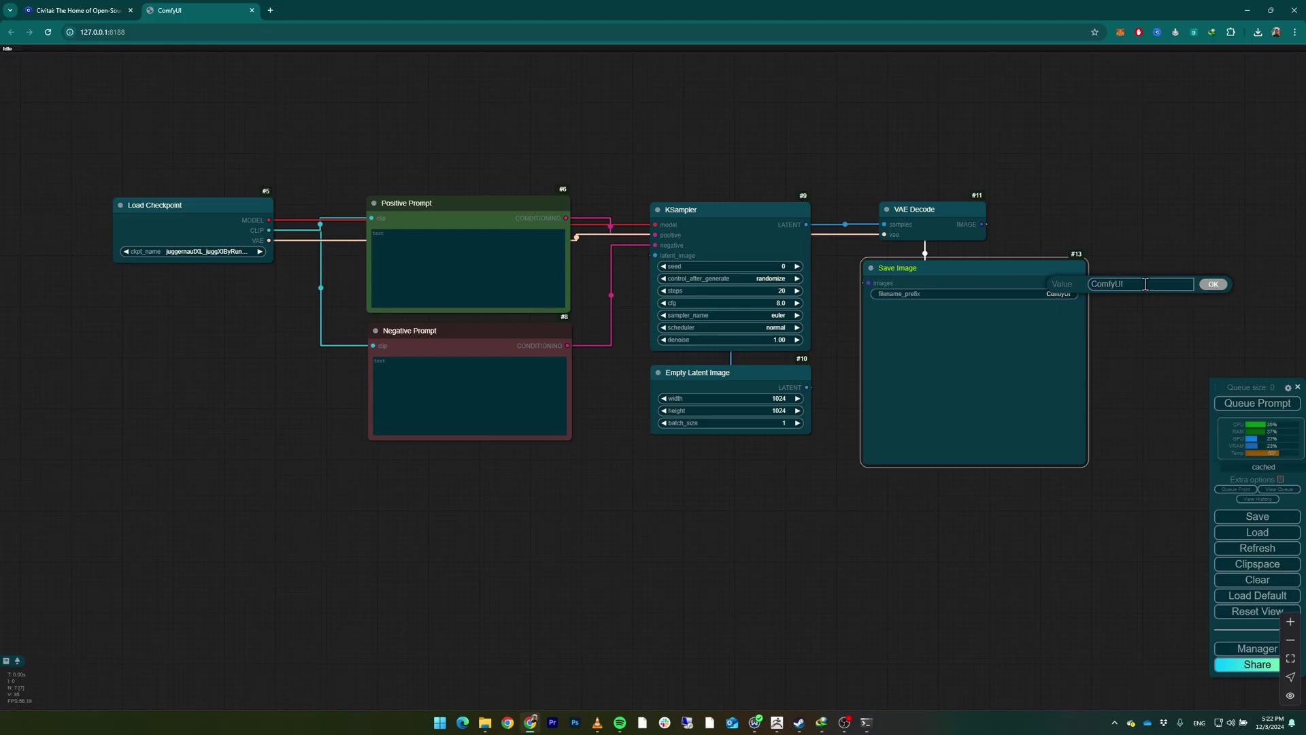
pyautogui.write('Test')
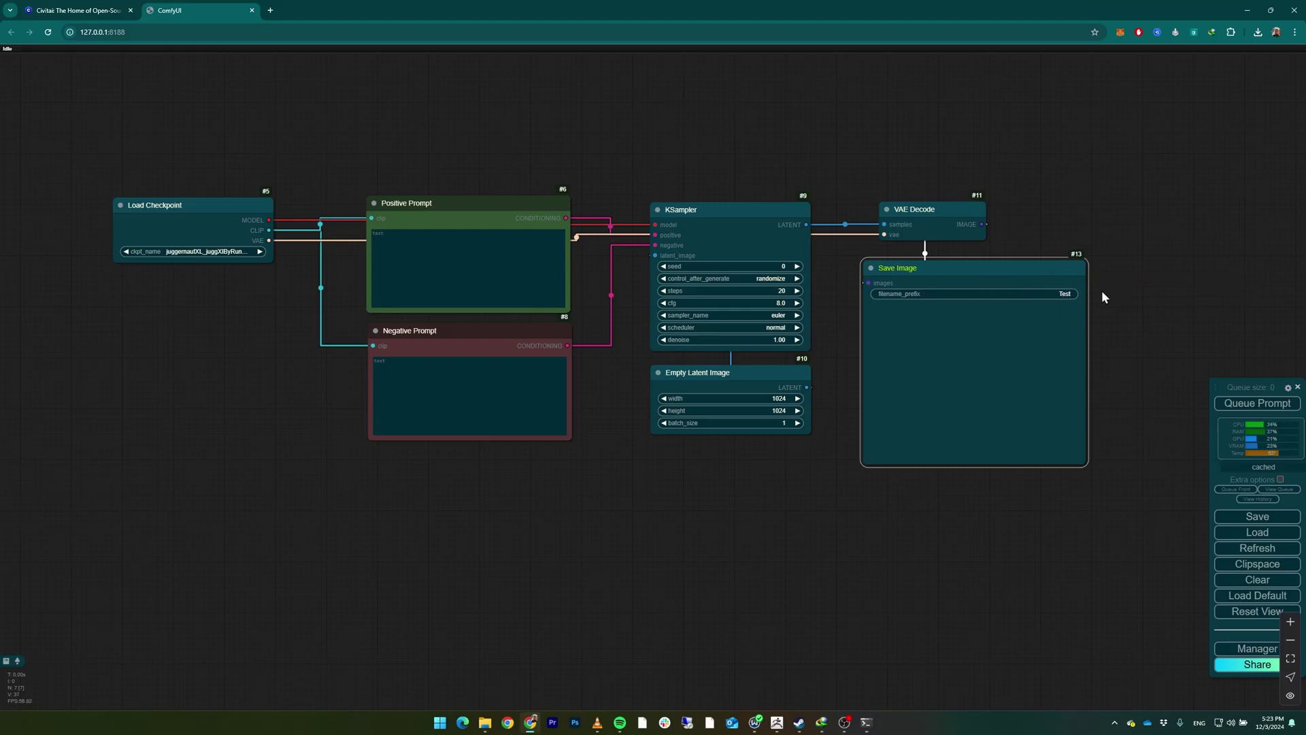
pyautogui.press('Return')
pyautogui.click(74, 11)
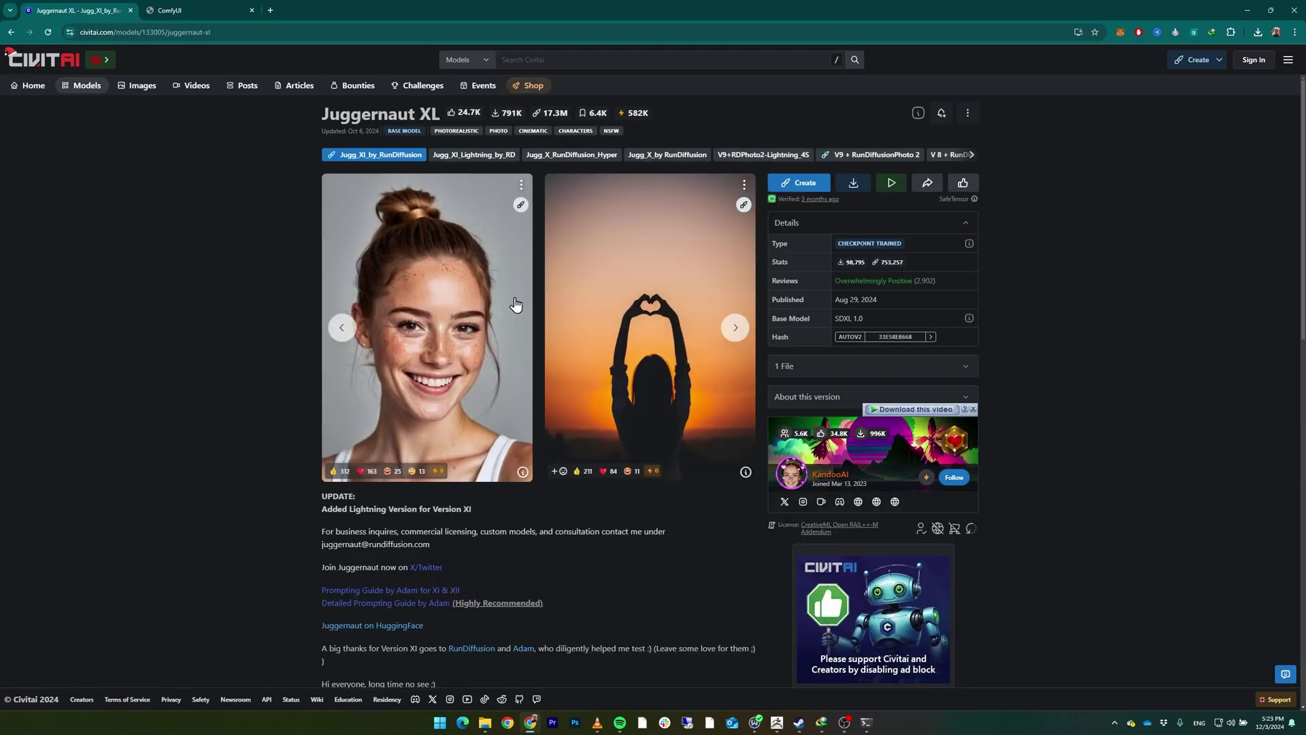
# Find the recommended sampler DPM++ 2M SDE in Juggernaut XL's expanded Civitai description
pyautogui.scroll(-4, 595, 309)
pyautogui.click(340, 421)
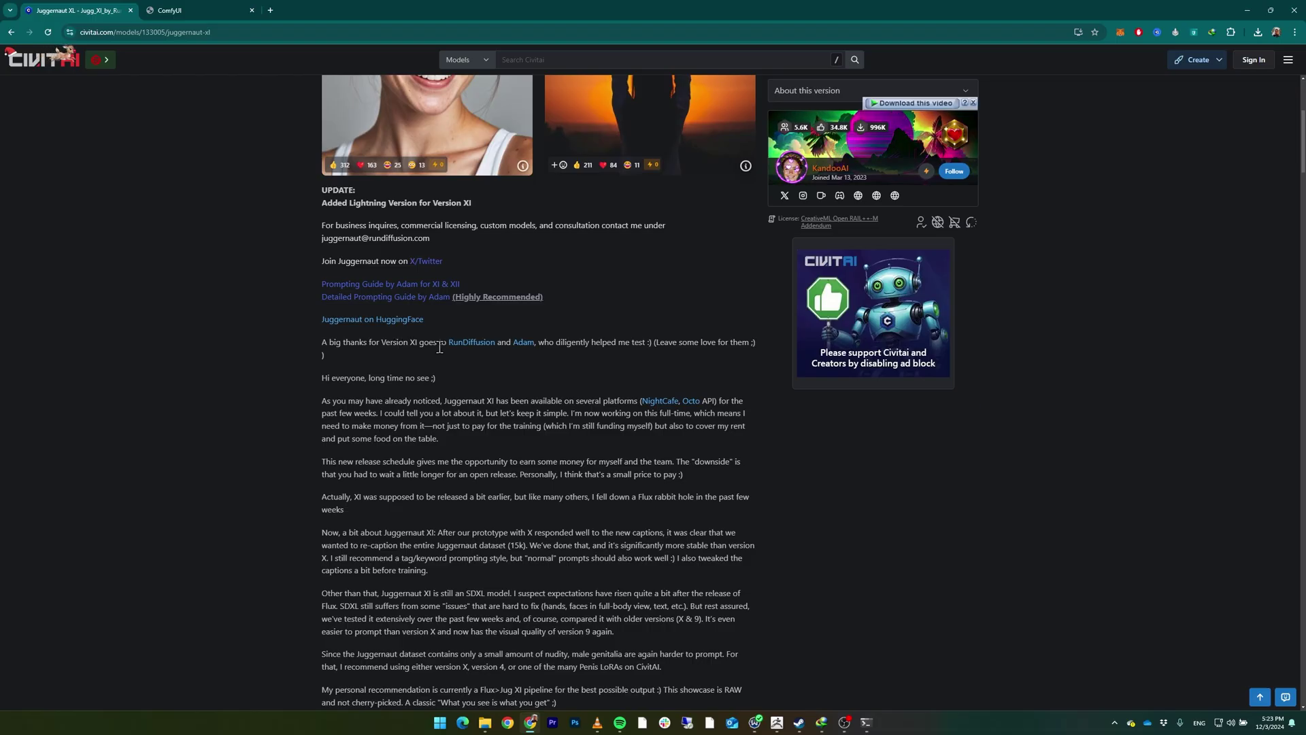
pyautogui.scroll(-1, 532, 358)
pyautogui.scroll(-4, 532, 358)
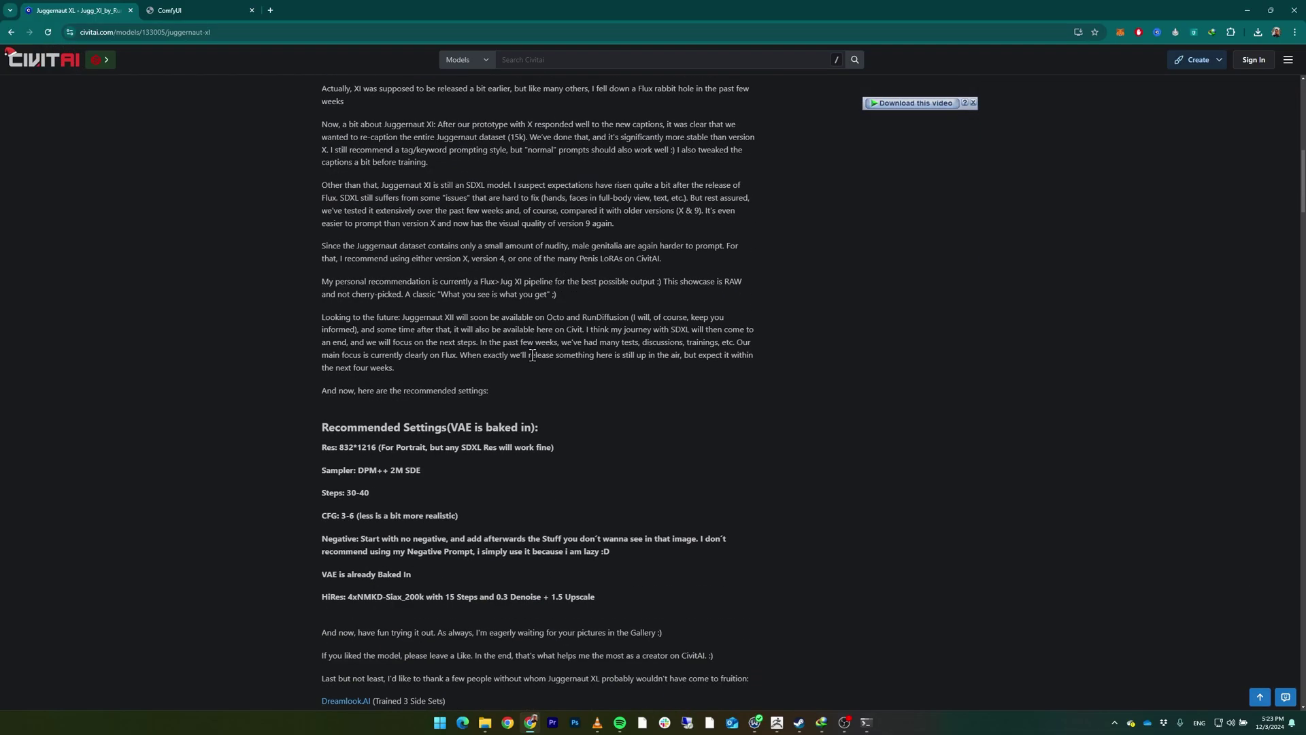
pyautogui.scroll(-1, 532, 358)
pyautogui.moveTo(322, 368); pyautogui.dragTo(357, 367)
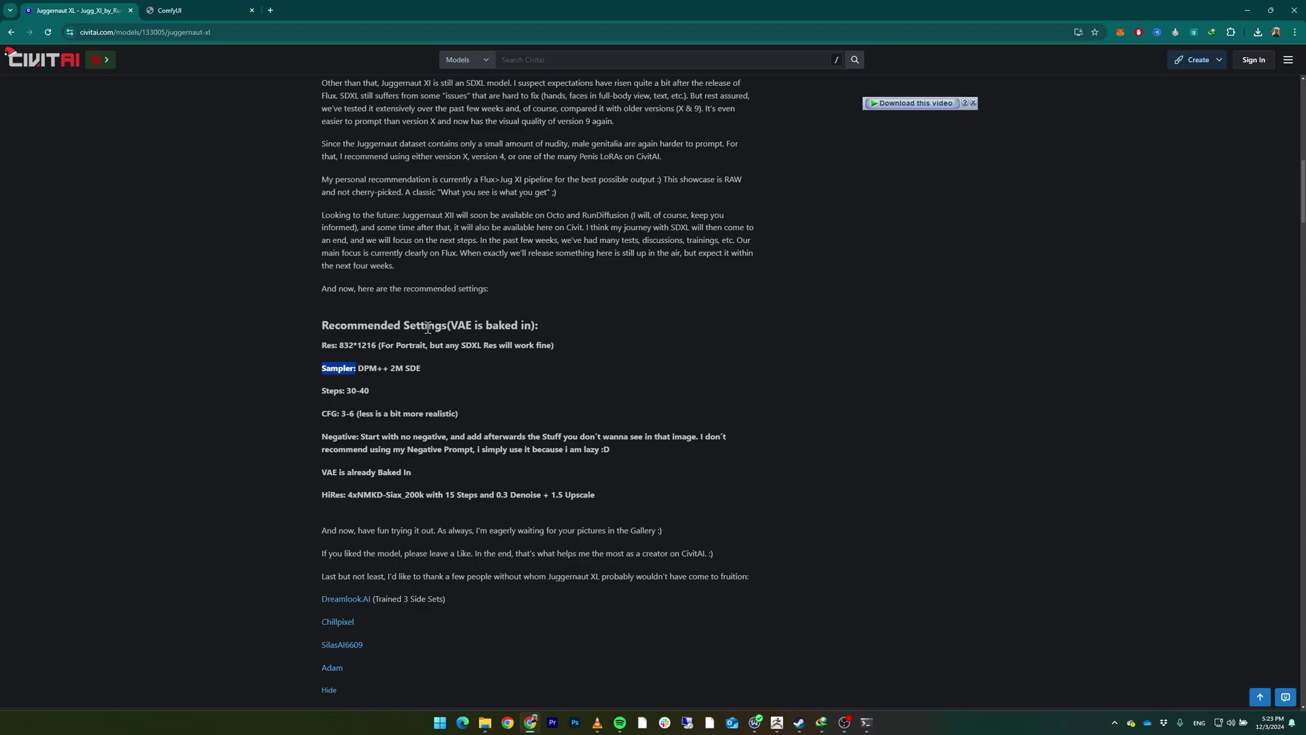
pyautogui.doubleClick(325, 346)
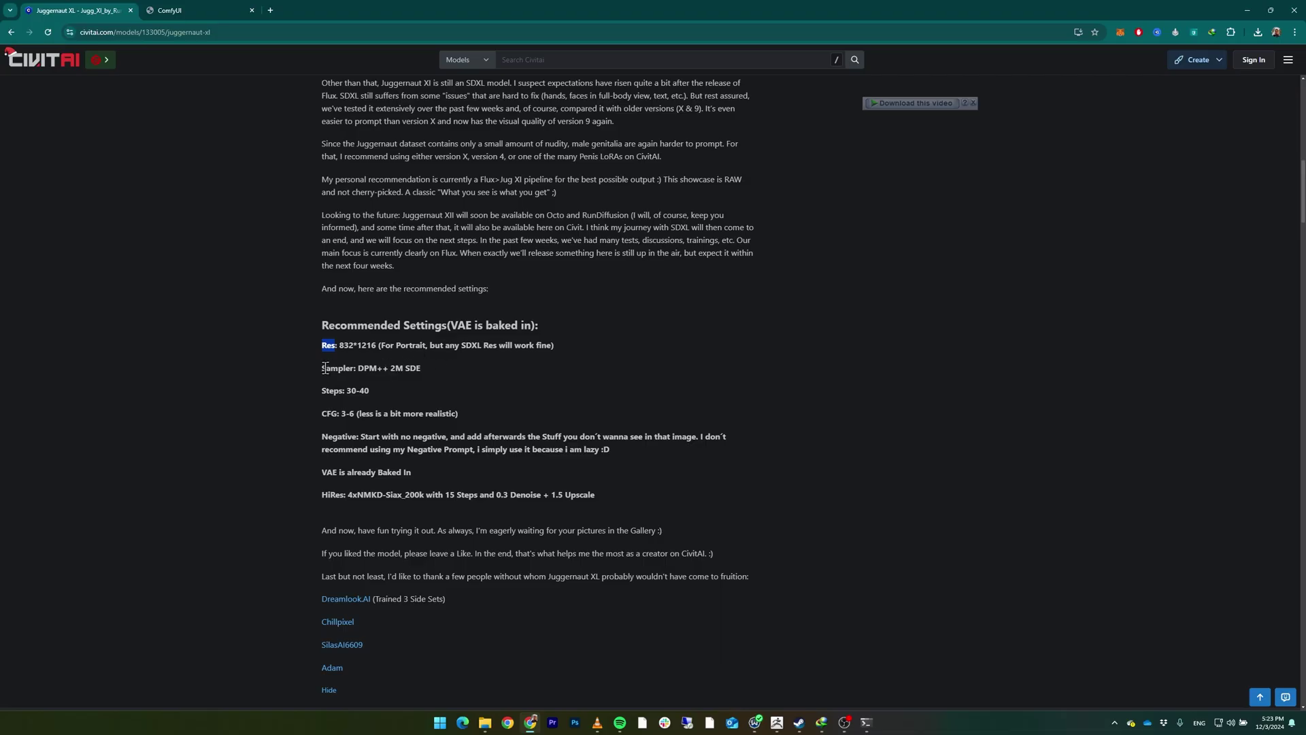
pyautogui.moveTo(322, 369); pyautogui.dragTo(413, 371)
pyautogui.click(214, 9)
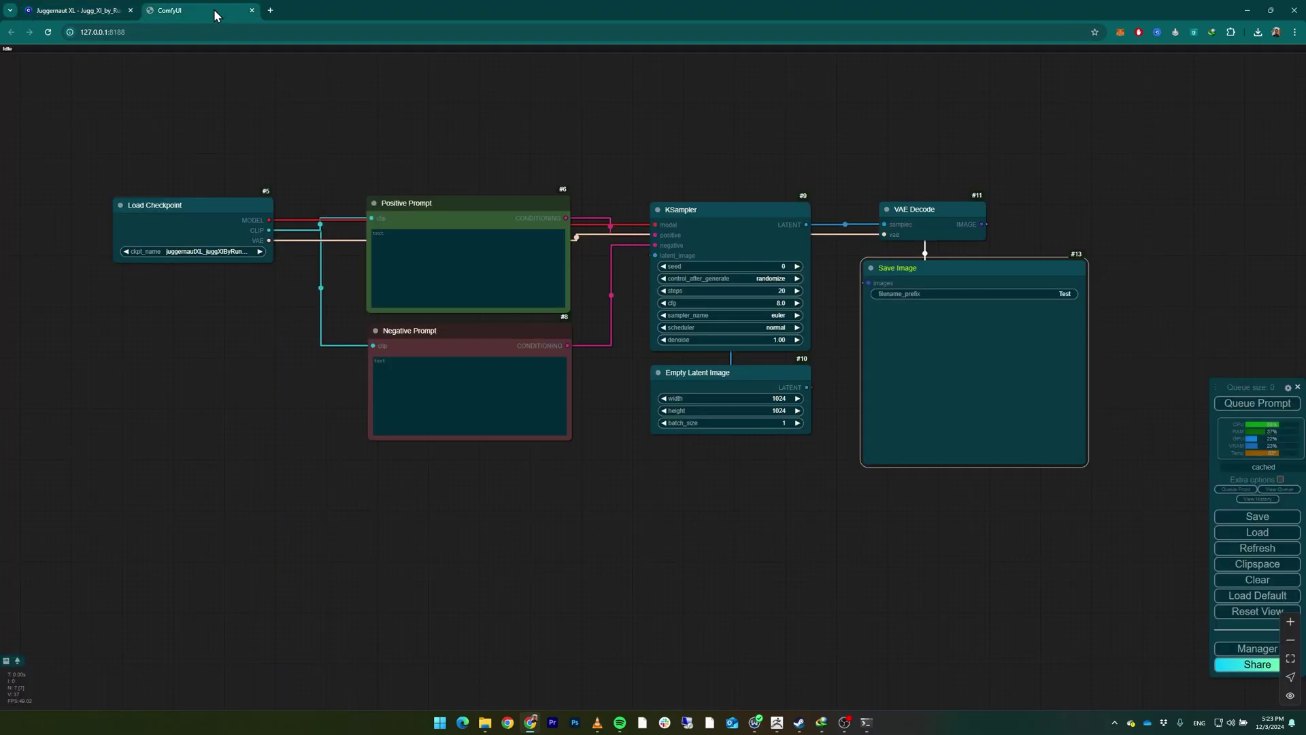
# Set the KSampler sampler_name to dpmpp_2m_sde and check Civitai's recommended steps range
pyautogui.click(771, 315)
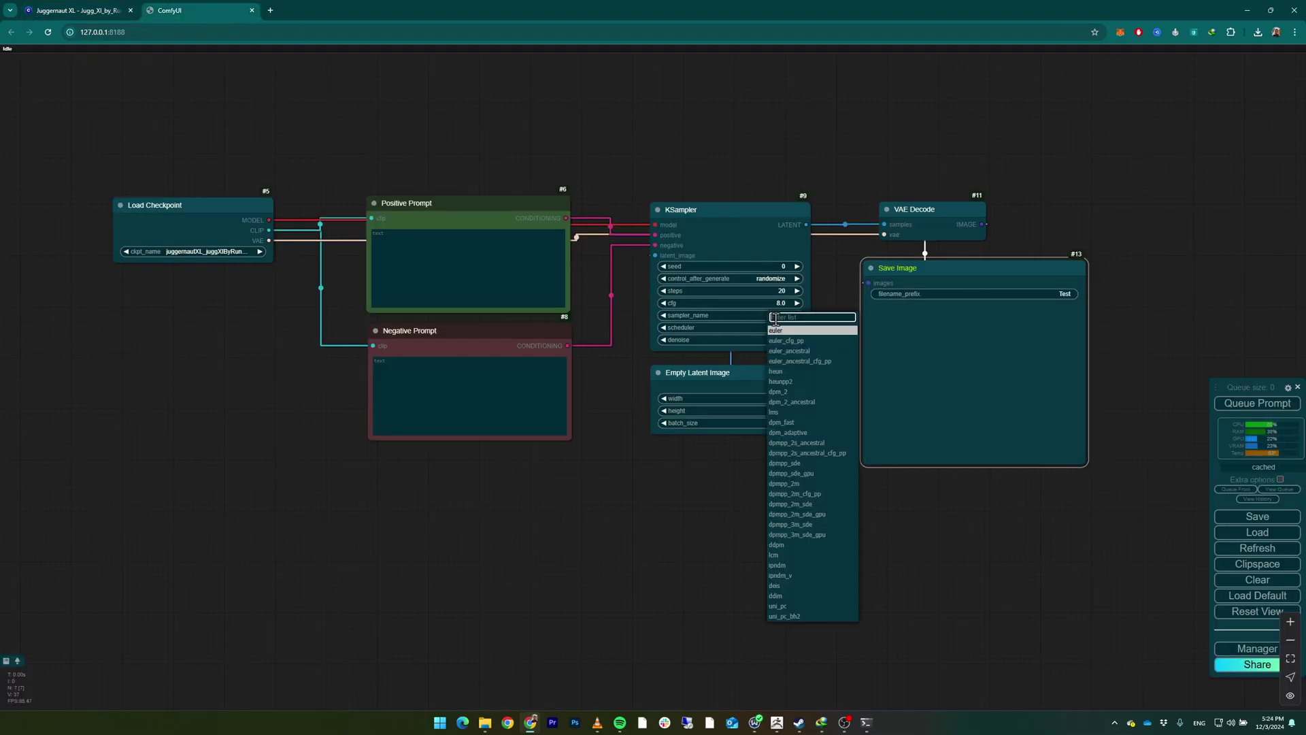
pyautogui.click(805, 503)
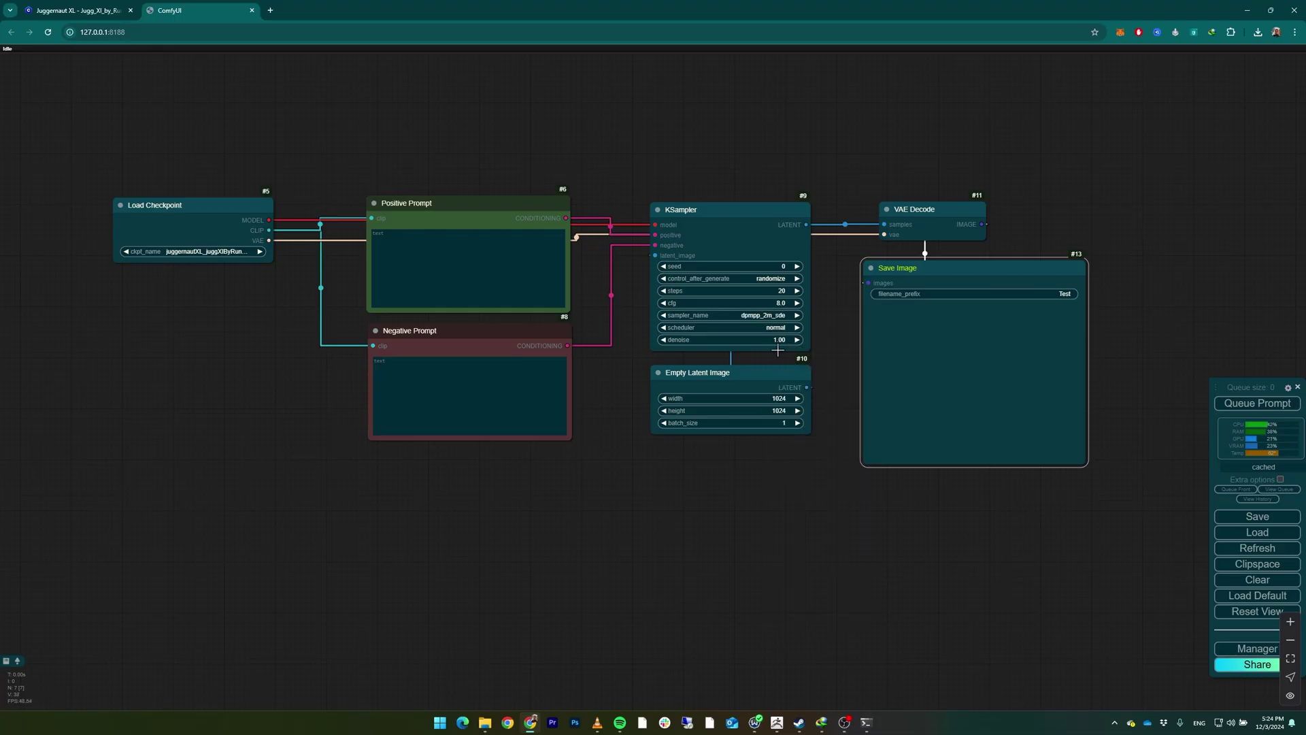
pyautogui.click(75, 10)
pyautogui.moveTo(321, 390); pyautogui.dragTo(351, 392)
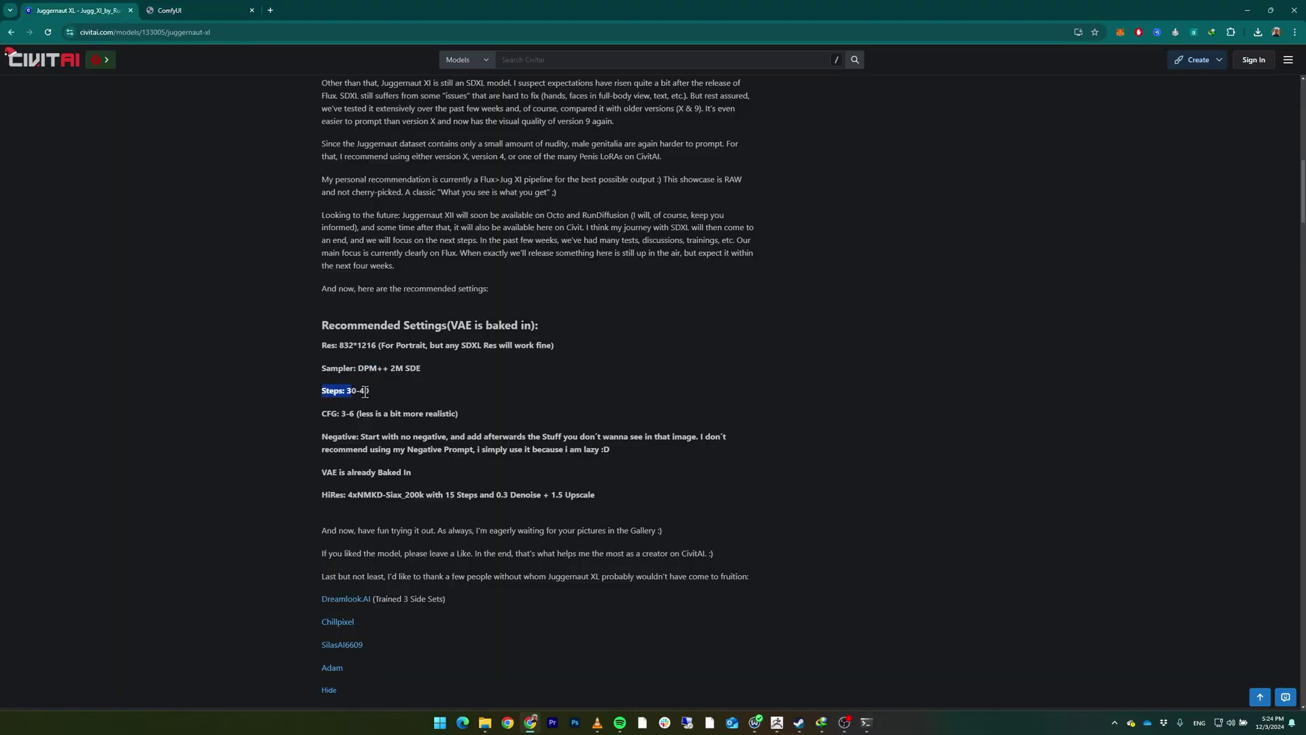
pyautogui.click(170, 11)
# Set KSampler steps to 35 and cfg to 3.0, following Civitai's recommended ranges
pyautogui.click(783, 291)
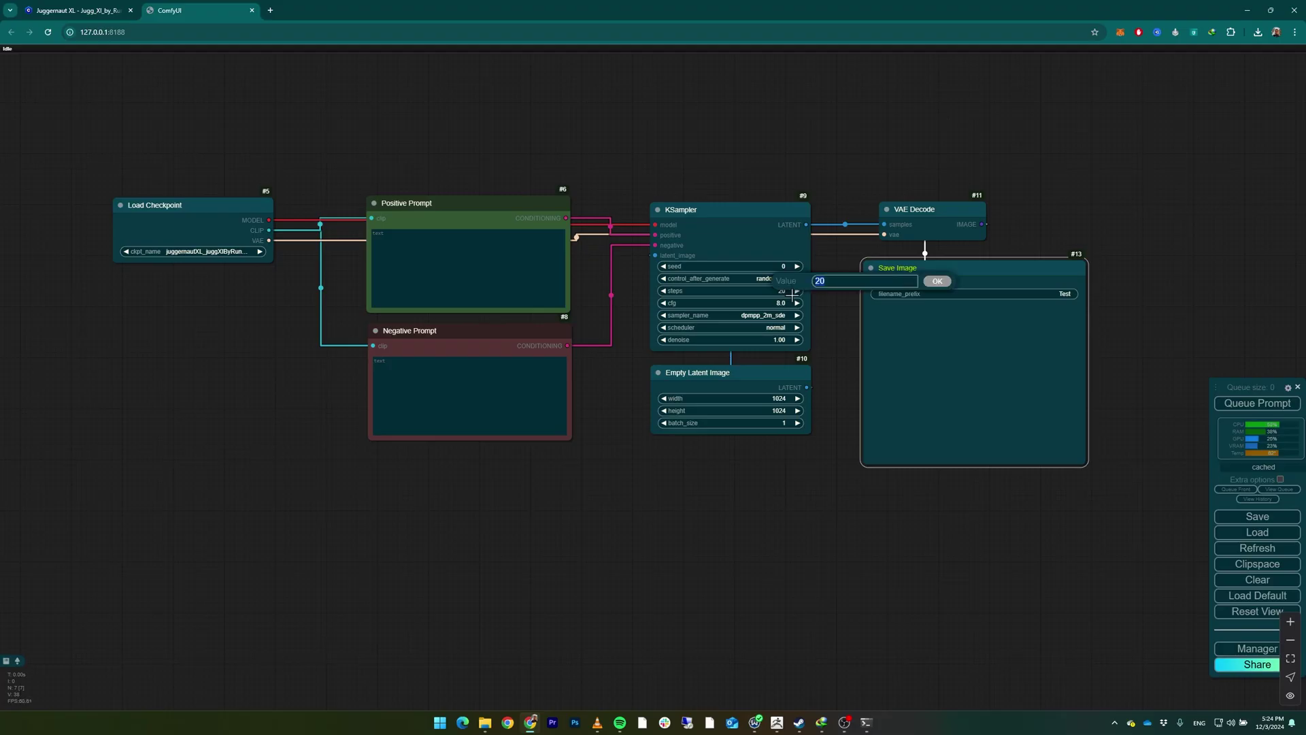
pyautogui.hotkey('ctrl', 'Tab')
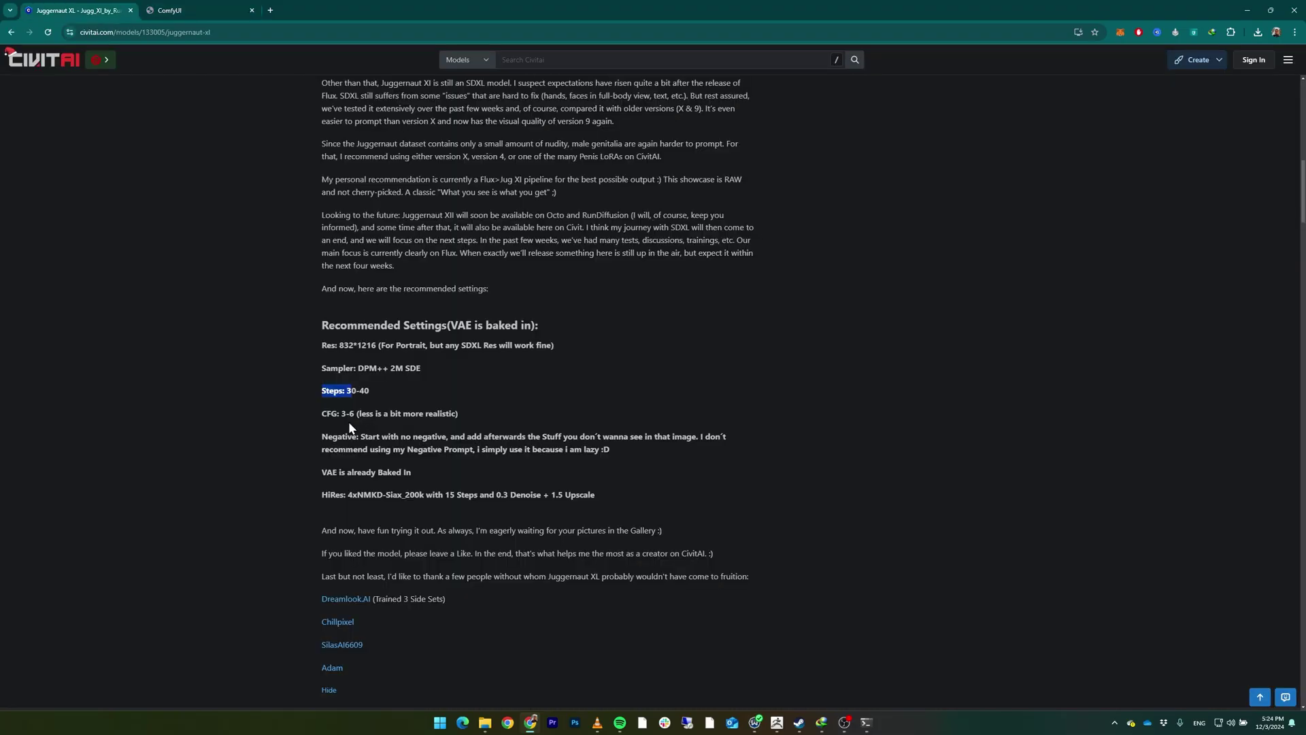
pyautogui.moveTo(330, 414); pyautogui.dragTo(346, 414)
pyautogui.click(186, 17)
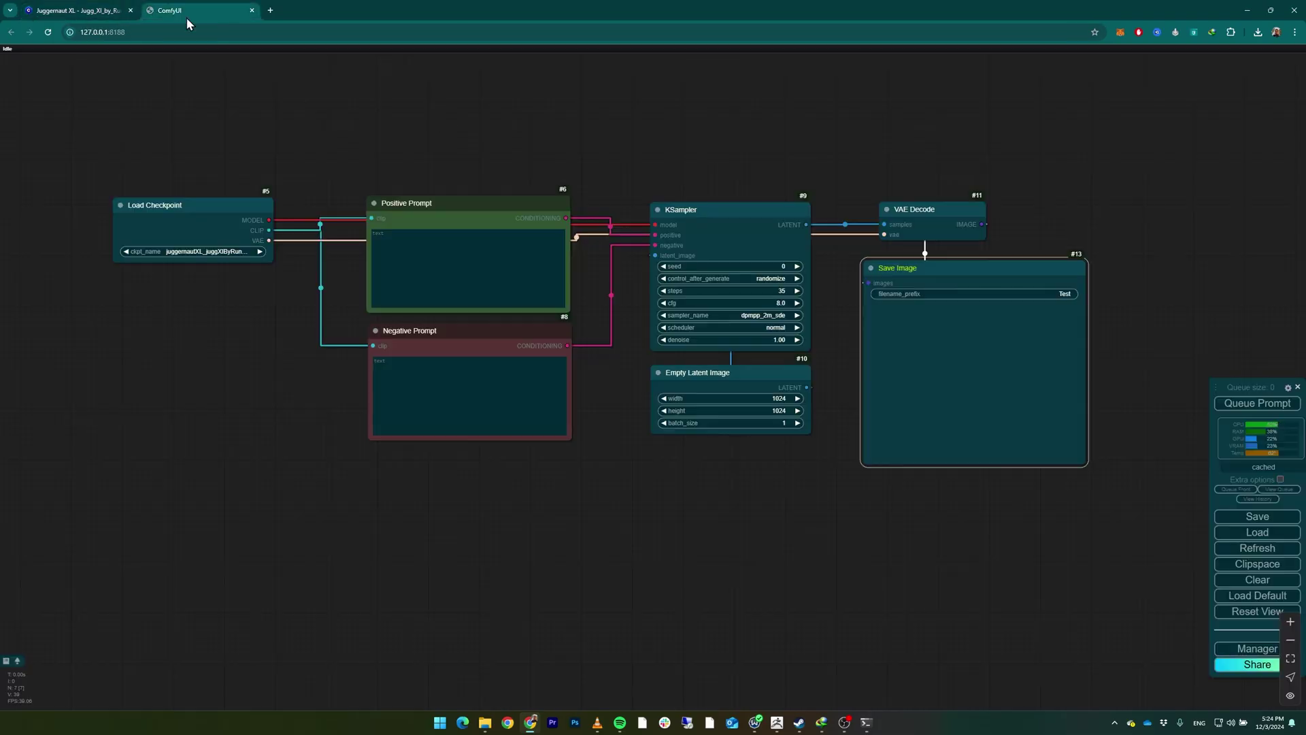
pyautogui.click(781, 303)
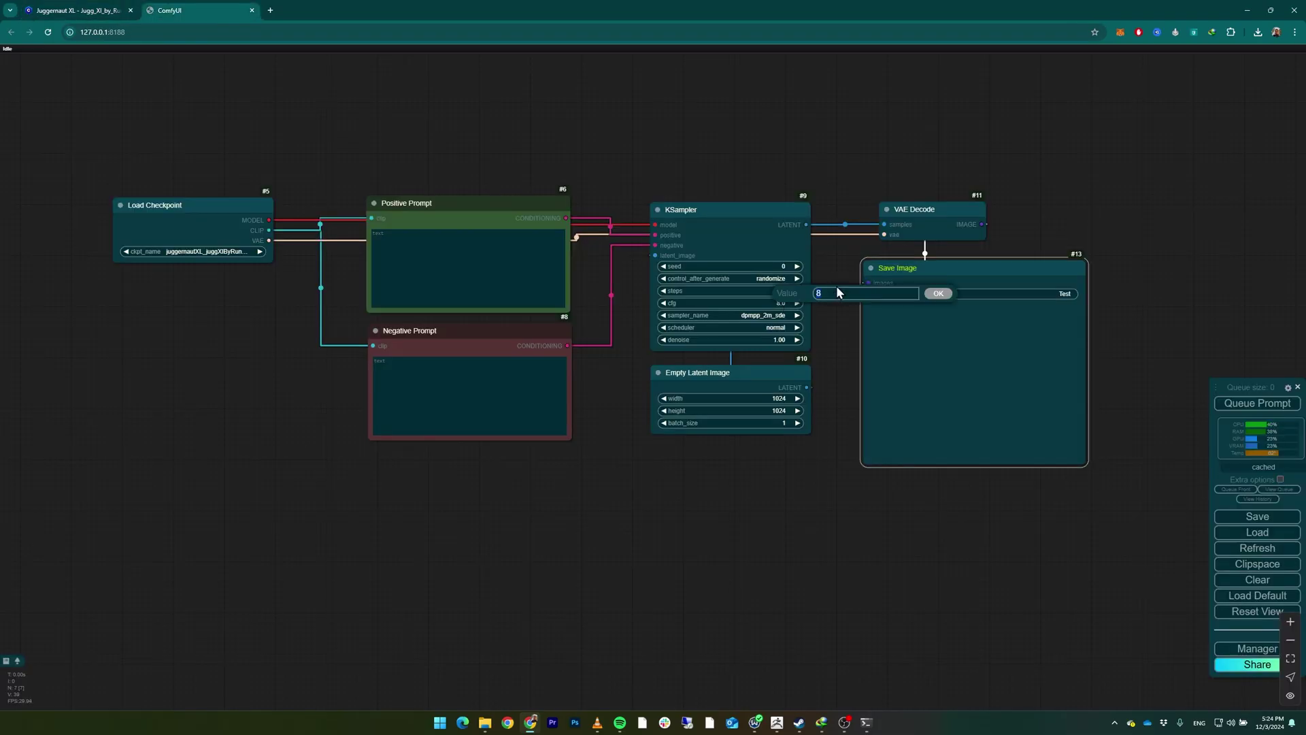
pyautogui.write('5')
pyautogui.click(938, 293)
pyautogui.click(787, 303)
pyautogui.write('3')
pyautogui.click(932, 292)
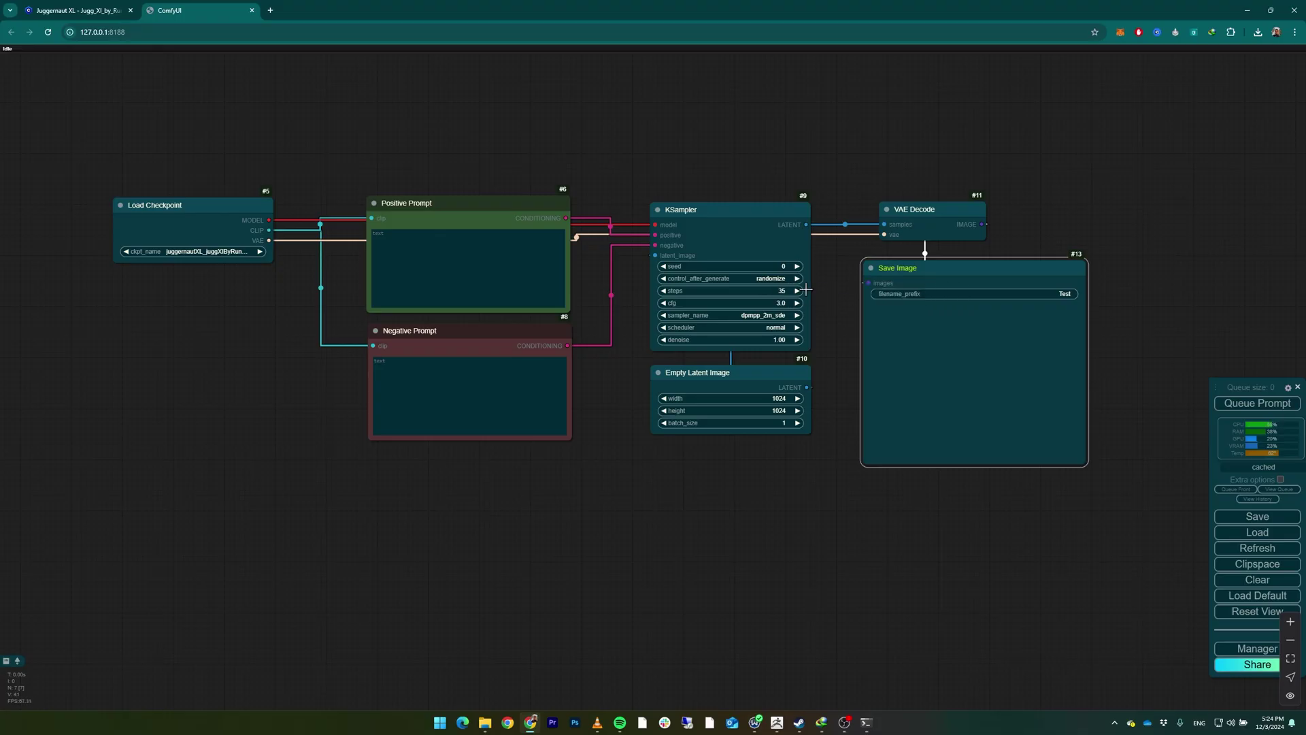
# Review the HiRes upscale recommendation, then set the KSampler scheduler to karras
pyautogui.click(102, 12)
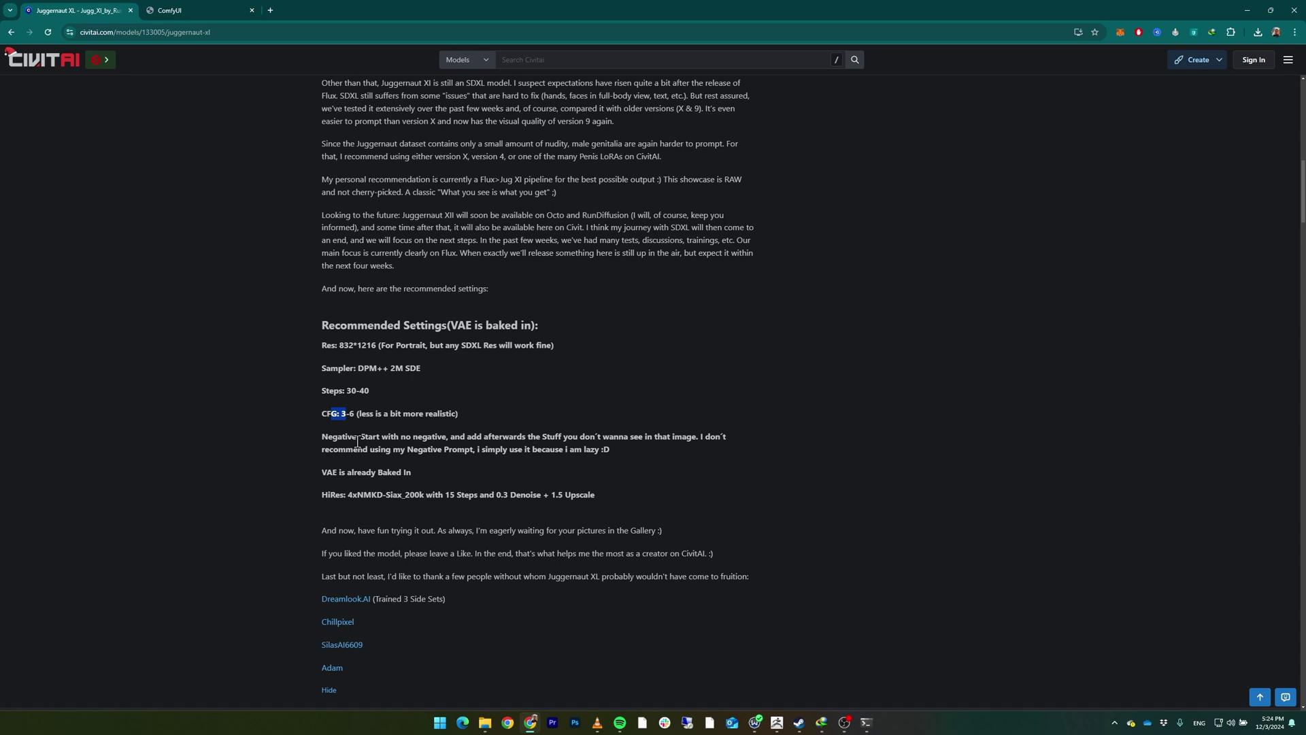
pyautogui.moveTo(320, 496); pyautogui.dragTo(543, 496)
pyautogui.click(322, 496)
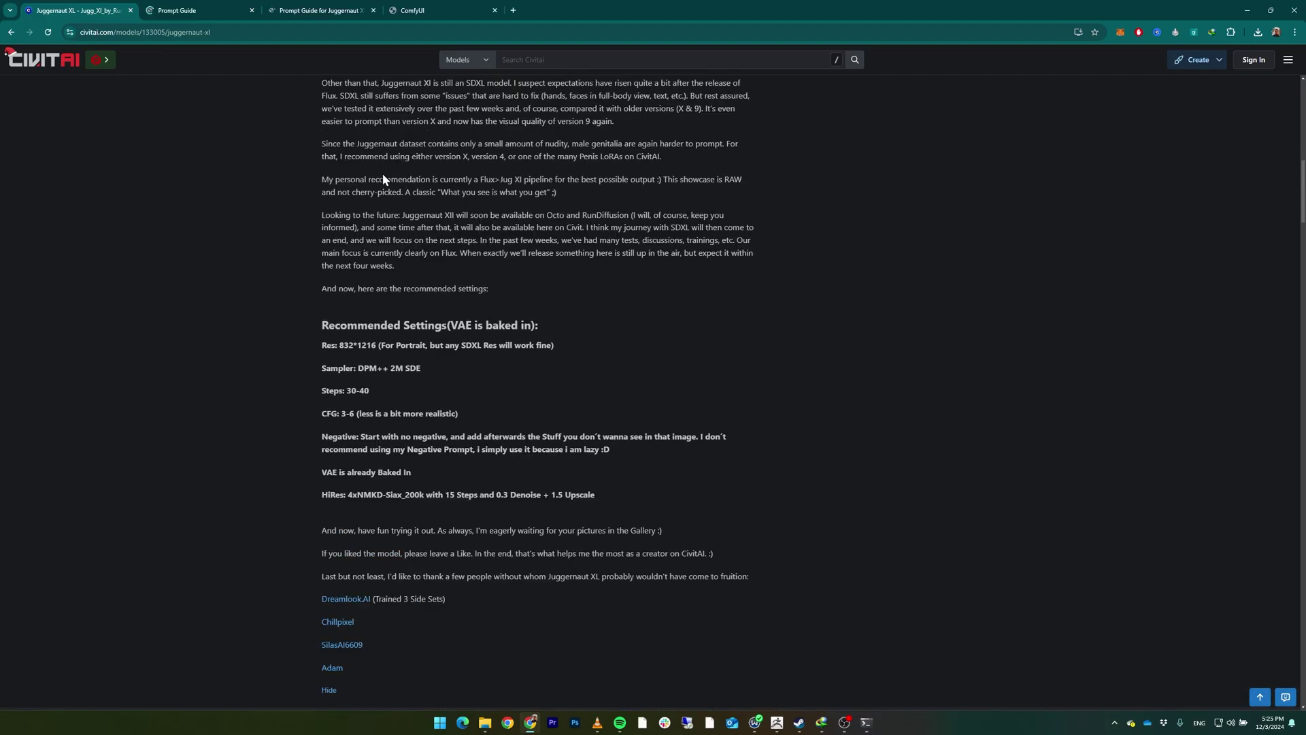
pyautogui.click(434, 10)
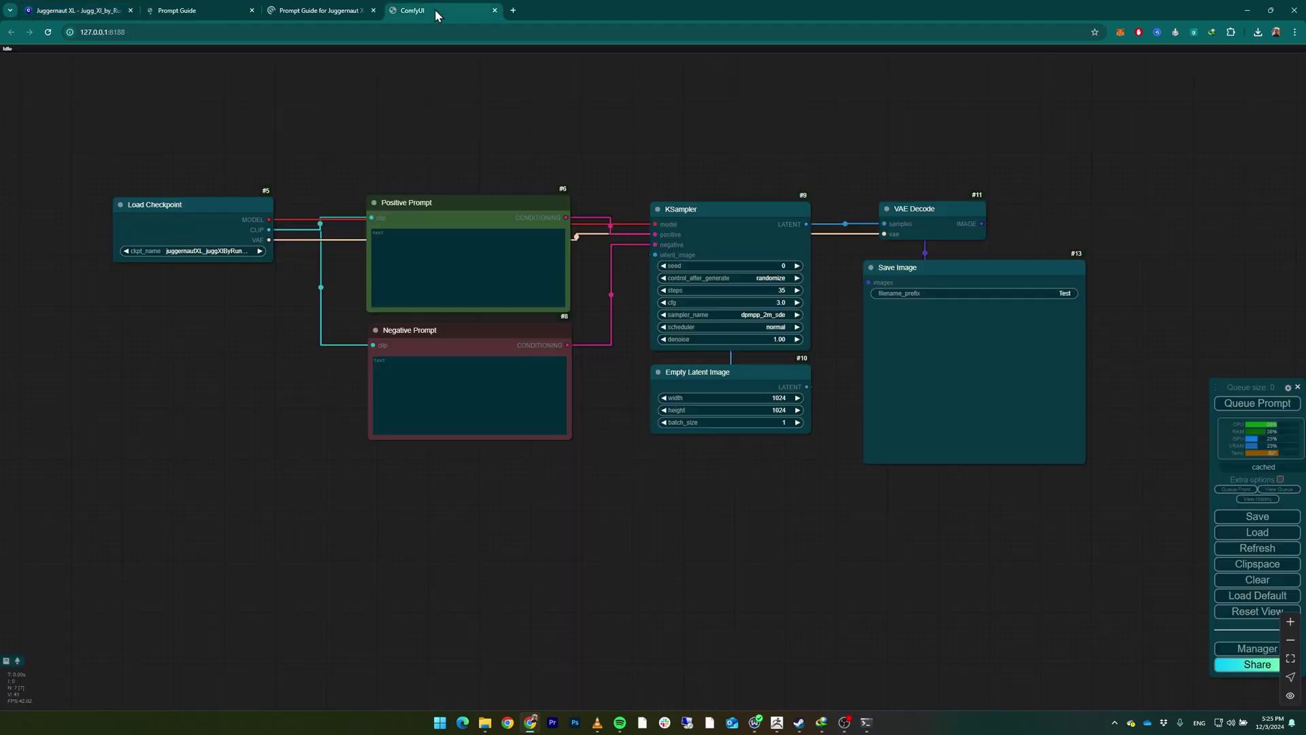
pyautogui.click(775, 328)
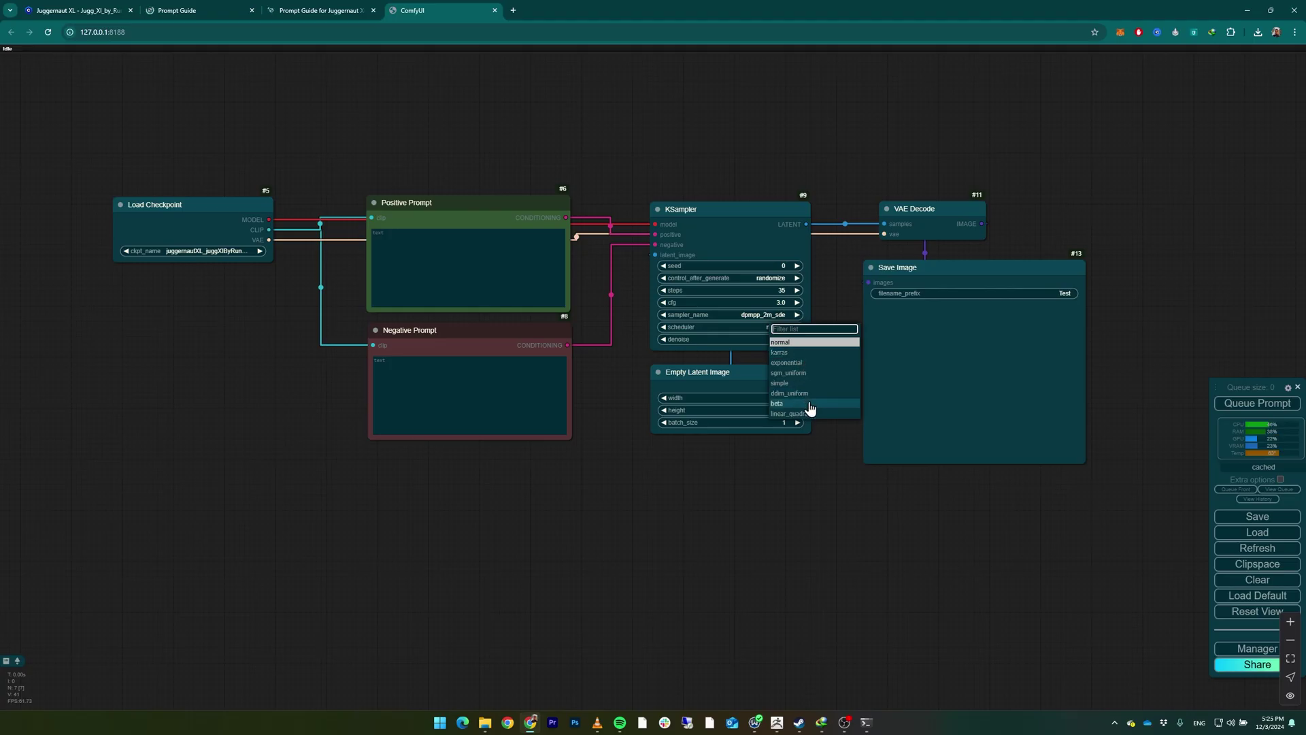
pyautogui.click(781, 352)
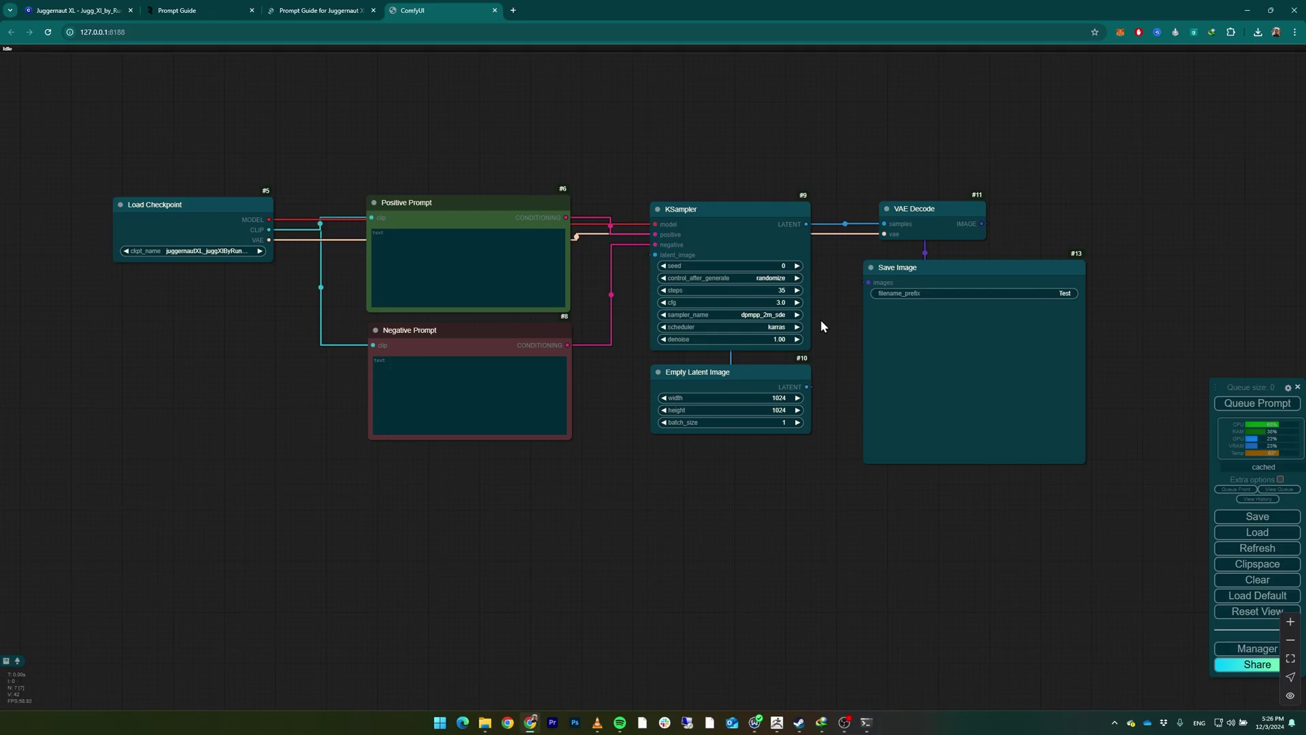
pyautogui.click(436, 293)
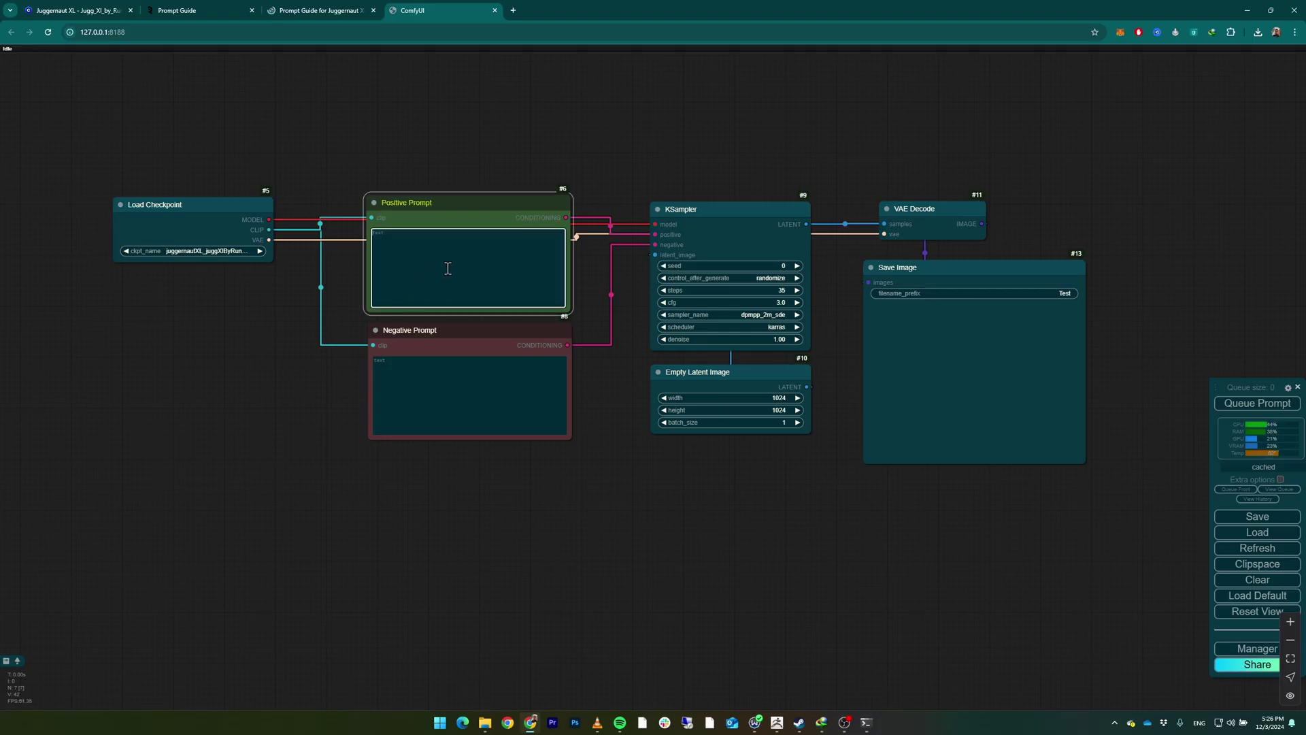
# Enter 'an angry cat playing video games' as the positive prompt and fix the seed at 10
pyautogui.write('an angry cat playing video games')
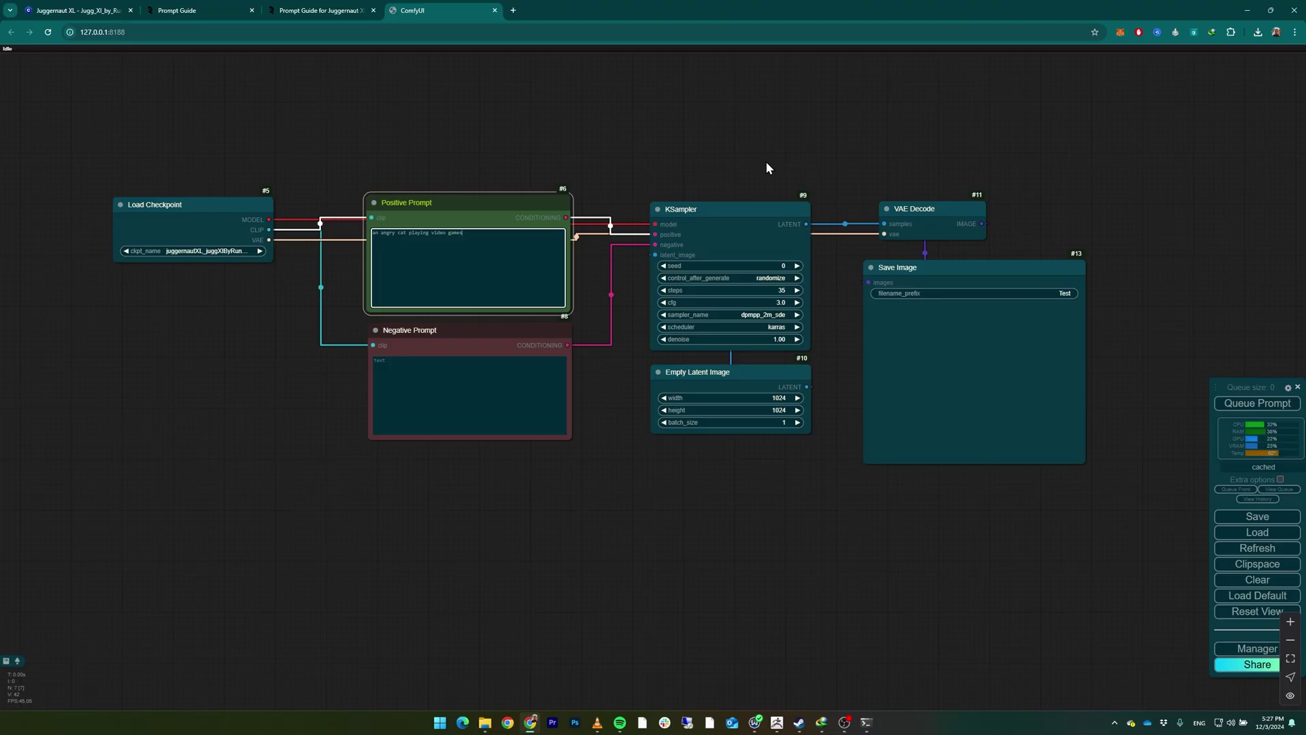
pyautogui.click(765, 278)
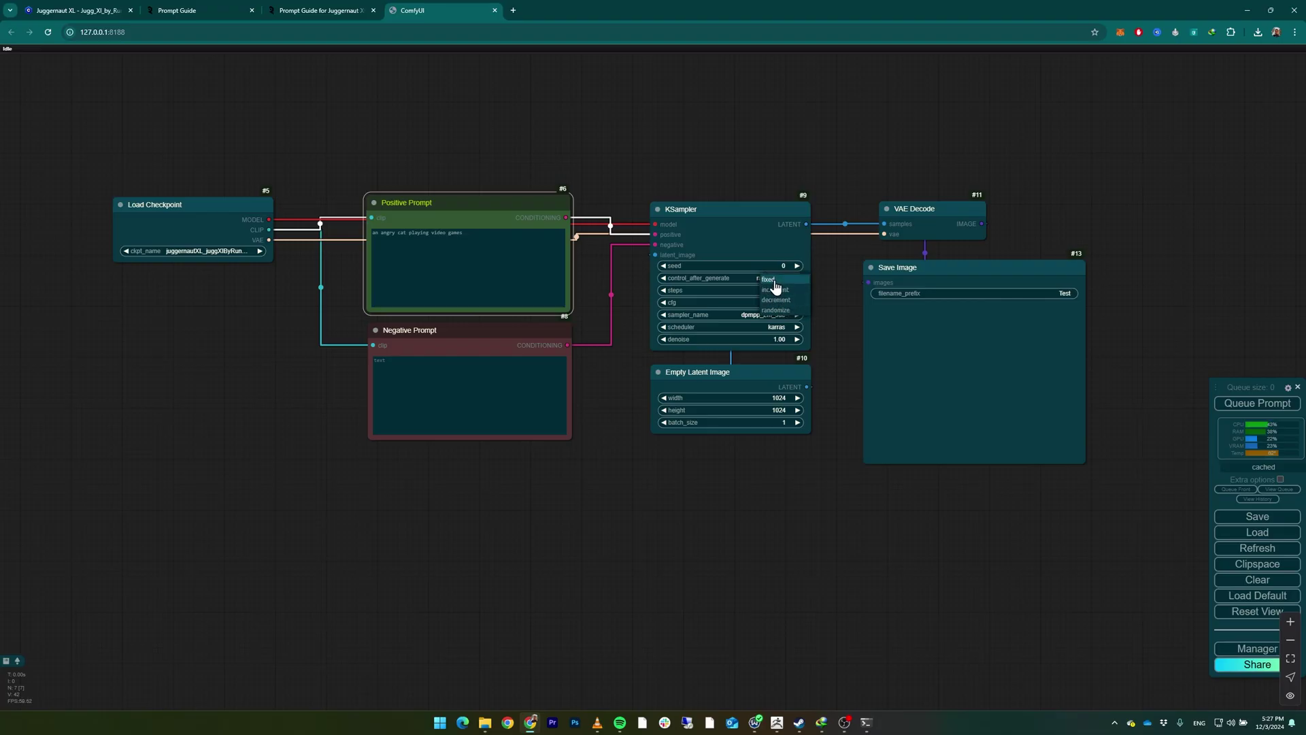
pyautogui.click(768, 279)
pyautogui.click(784, 265)
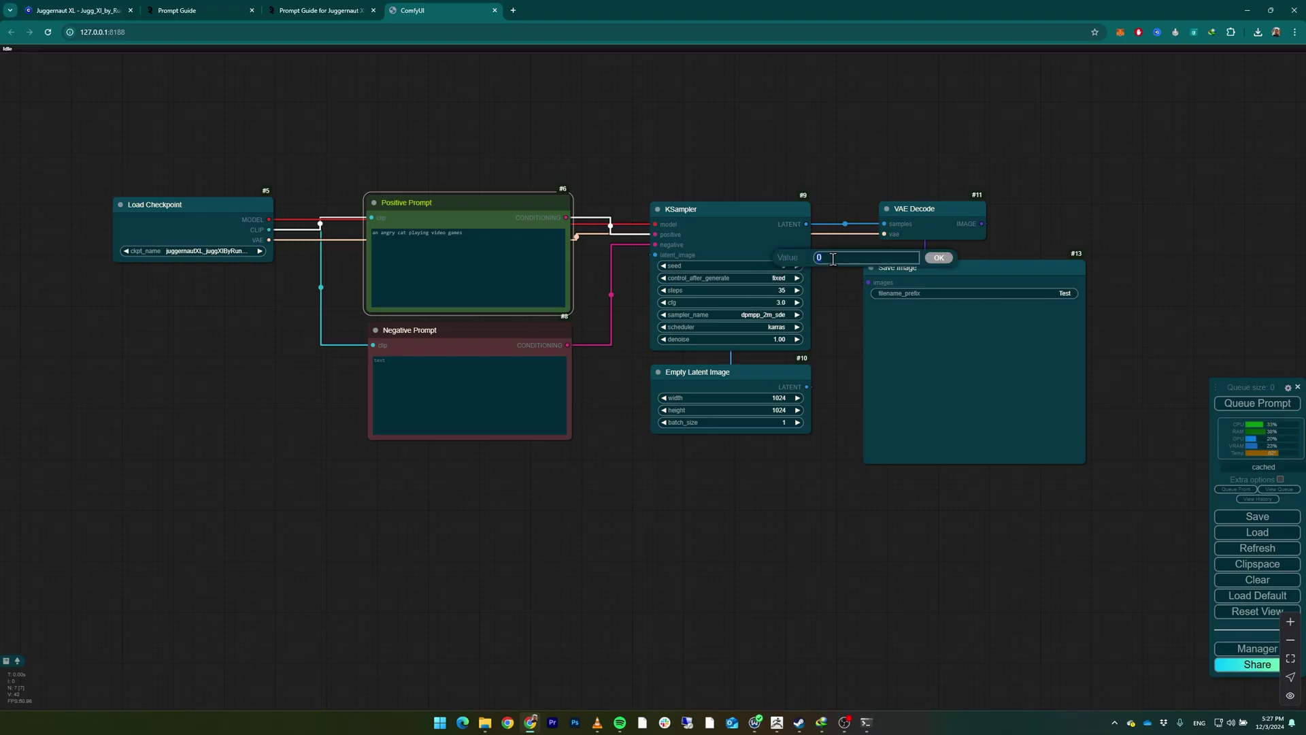
pyautogui.write('10')
pyautogui.press('Return')
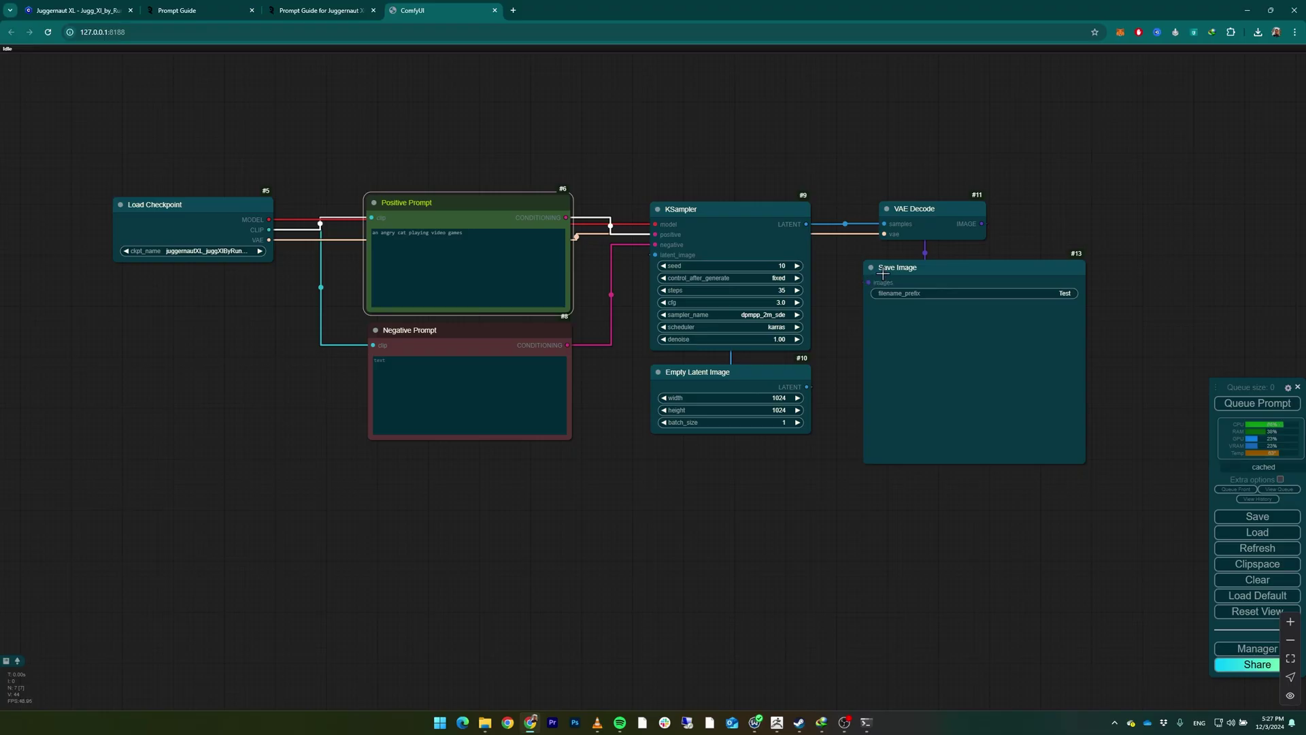
# Queue the first angry cat gaming generation, then queue another run
pyautogui.click(1240, 408)
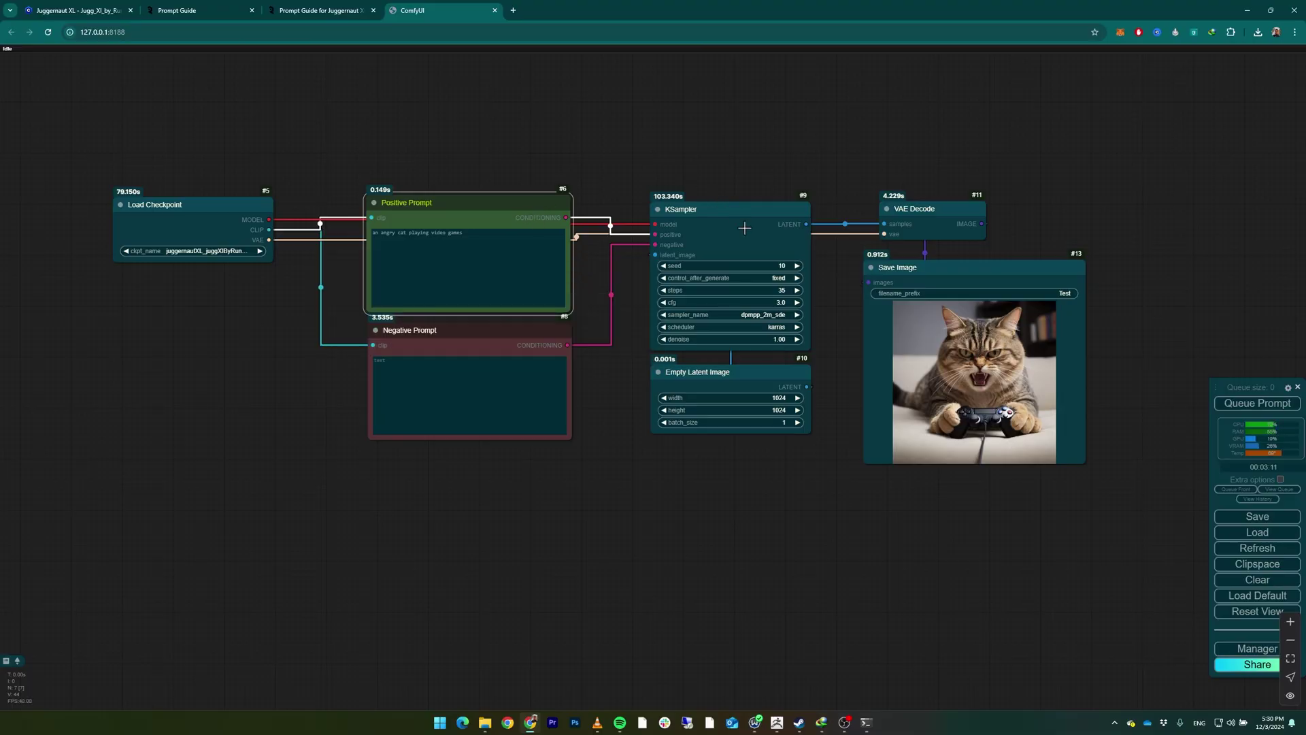
pyautogui.click(1248, 405)
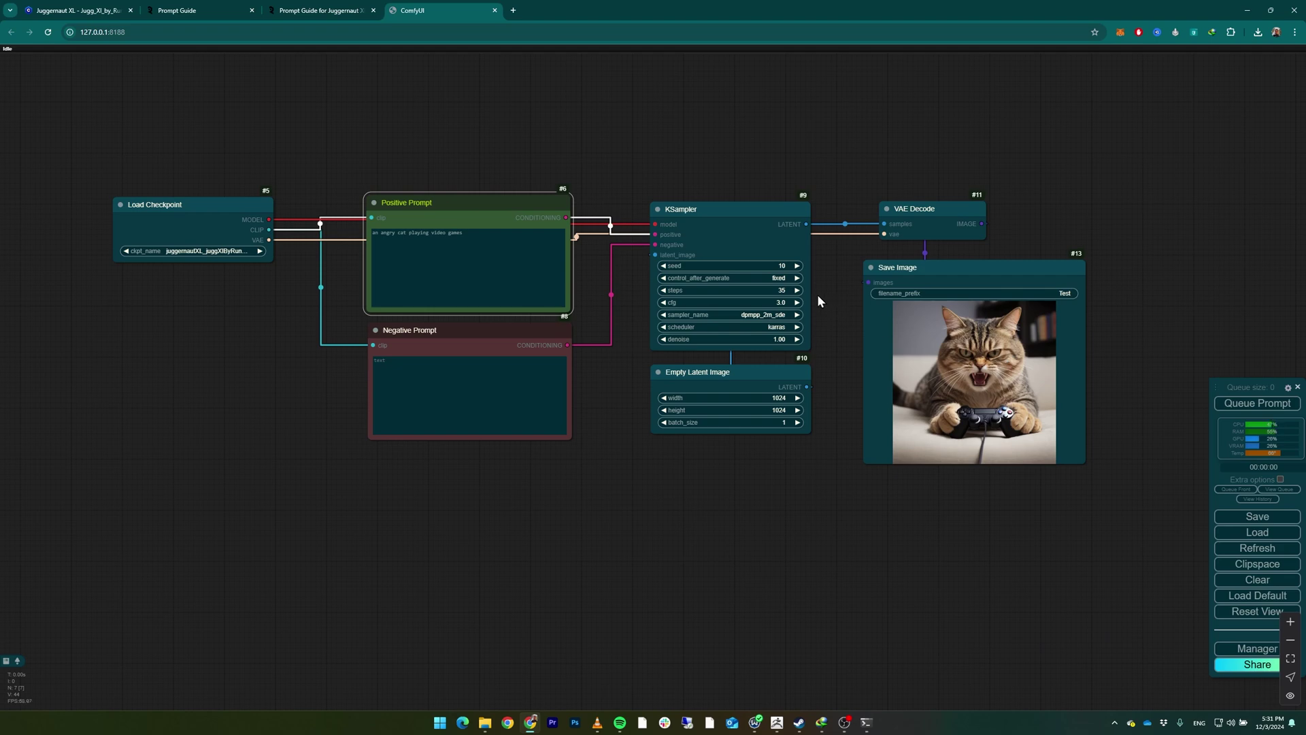
# Switch control_after_generate to increment and queue two more generations, reaching seed 12
pyautogui.click(781, 279)
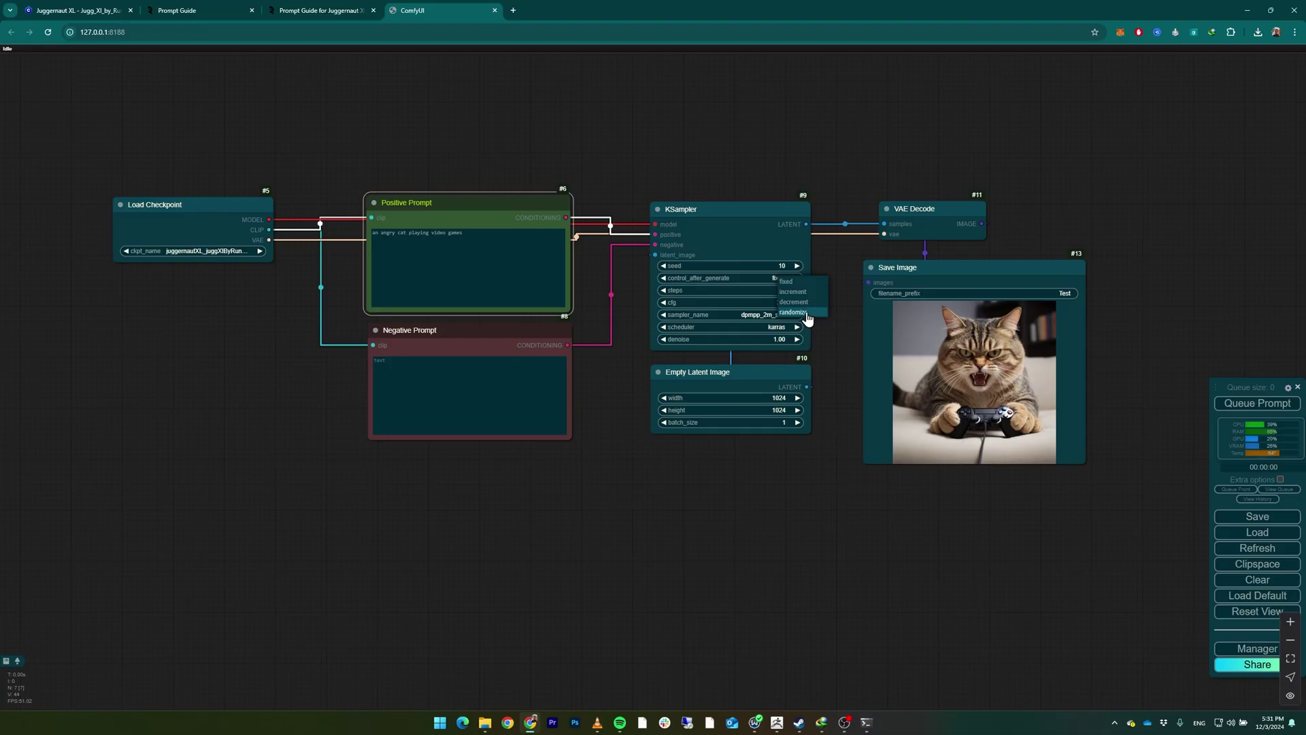
pyautogui.click(806, 291)
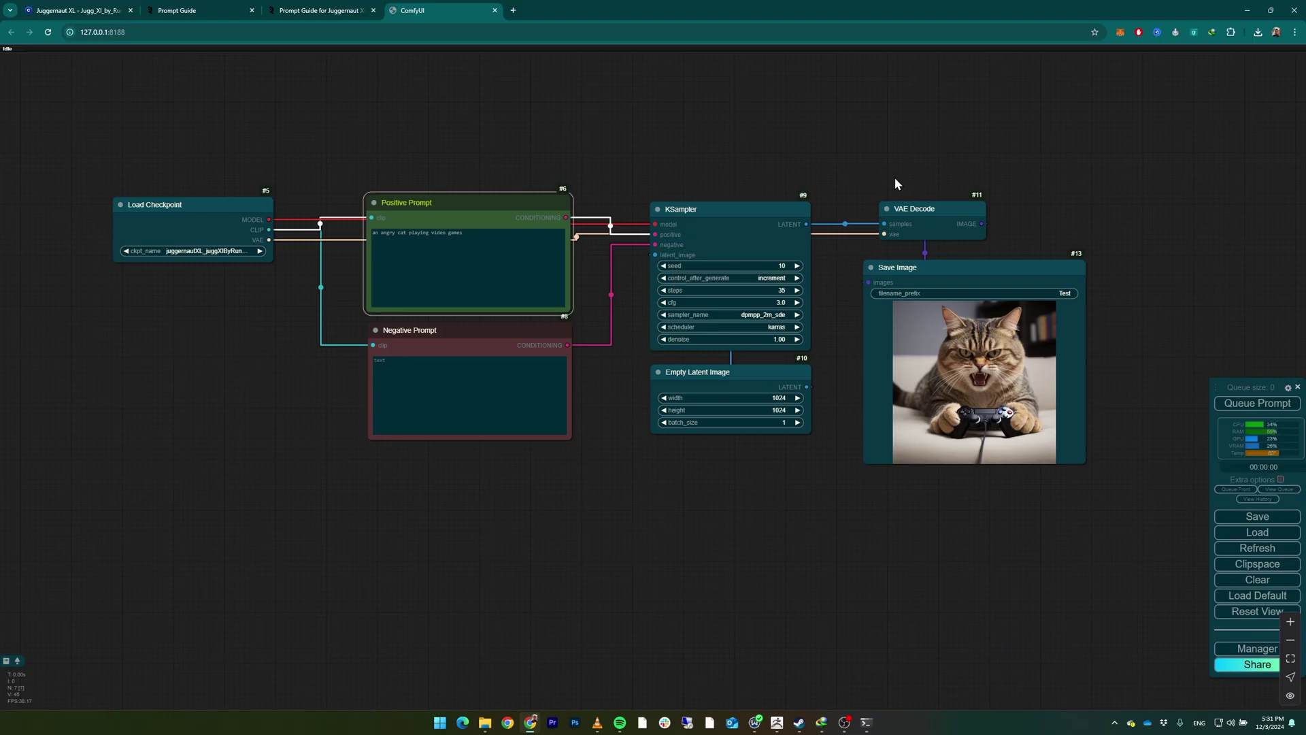
pyautogui.click(1240, 406)
pyautogui.click(1238, 404)
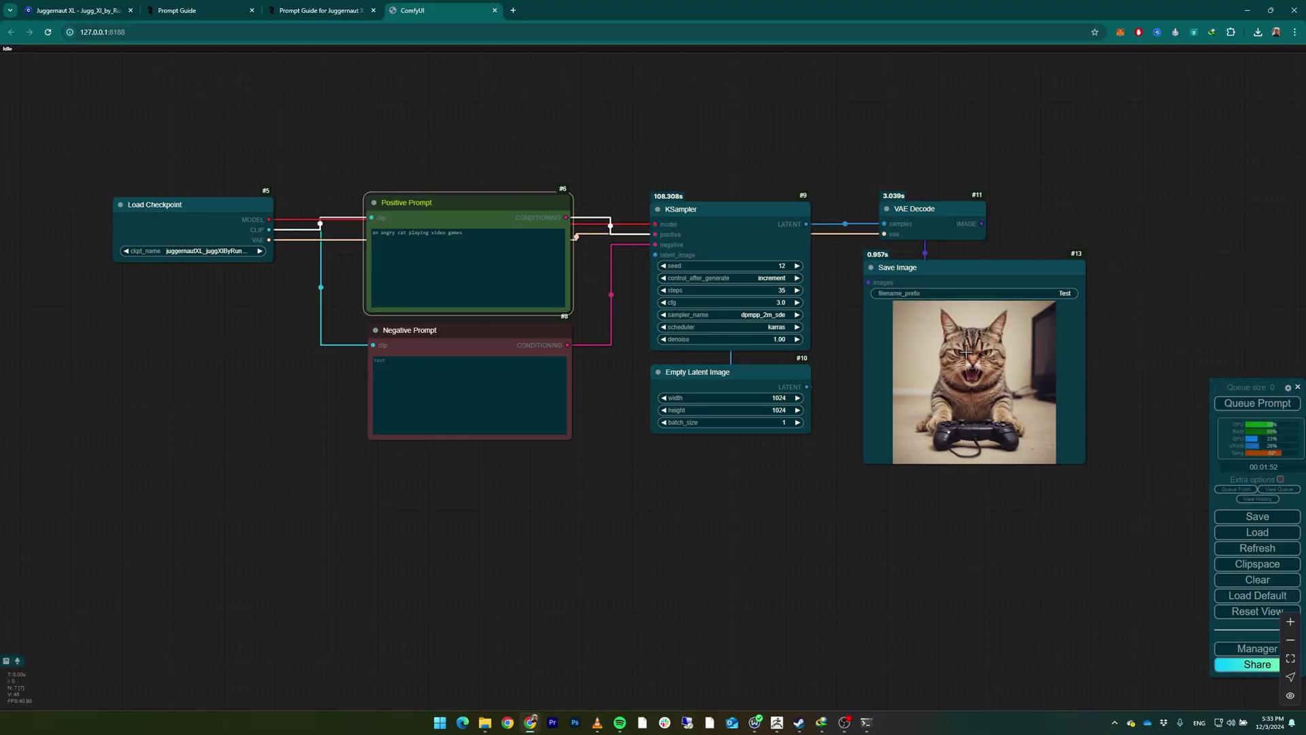
# Switch control_after_generate to randomize, queue two generations, and show the job queue
pyautogui.click(779, 279)
pyautogui.click(791, 310)
pyautogui.click(1243, 403)
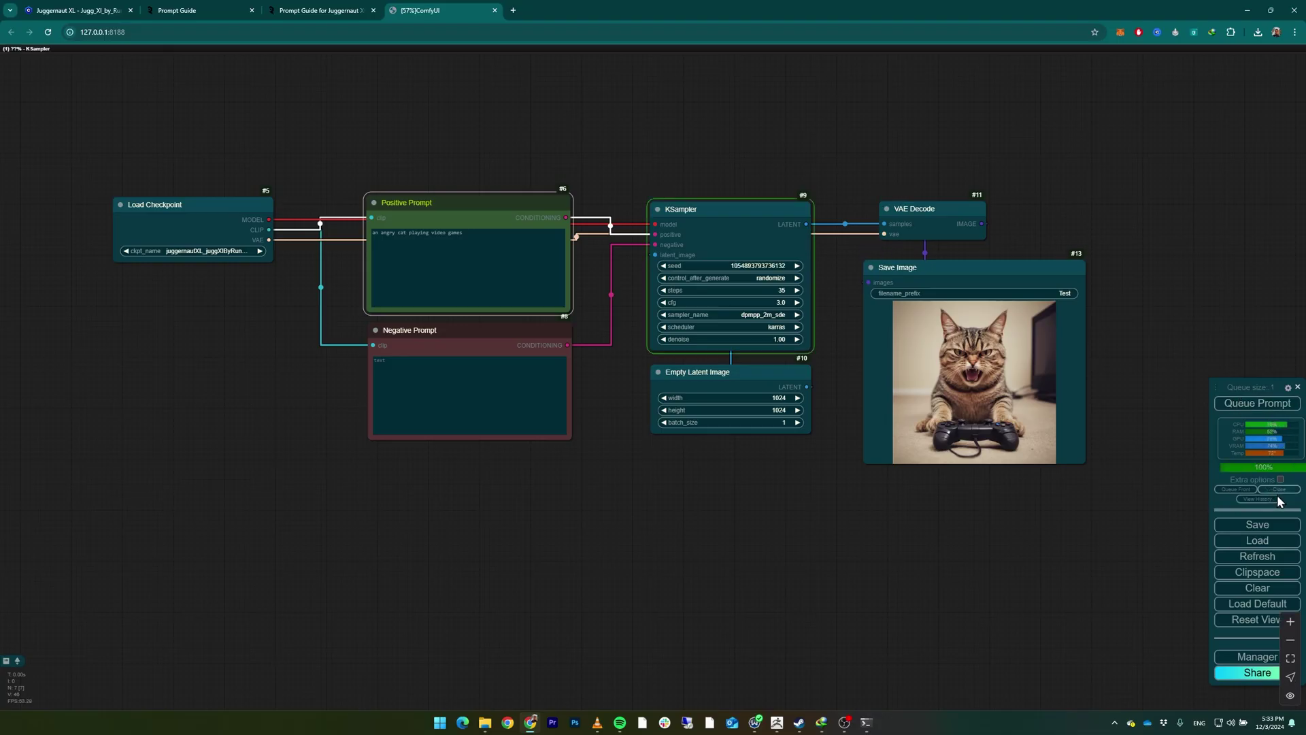
pyautogui.click(1277, 489)
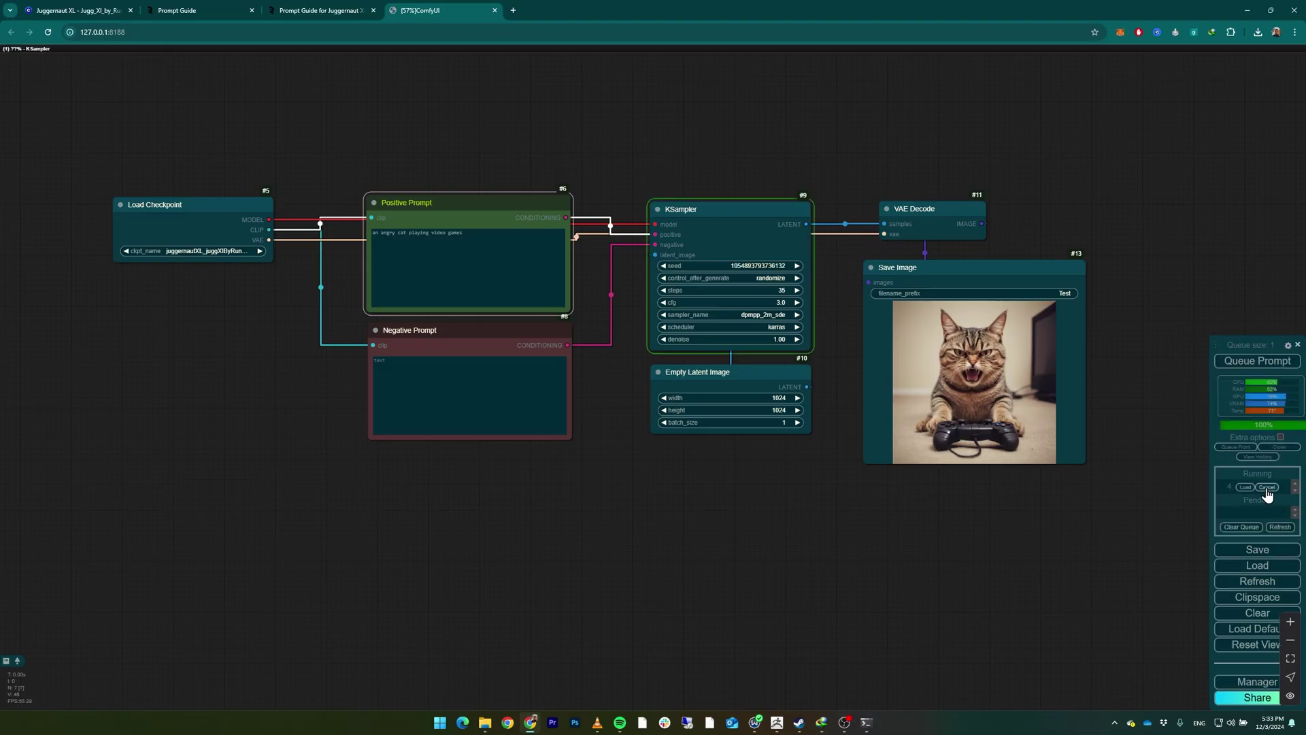
pyautogui.click(1250, 362)
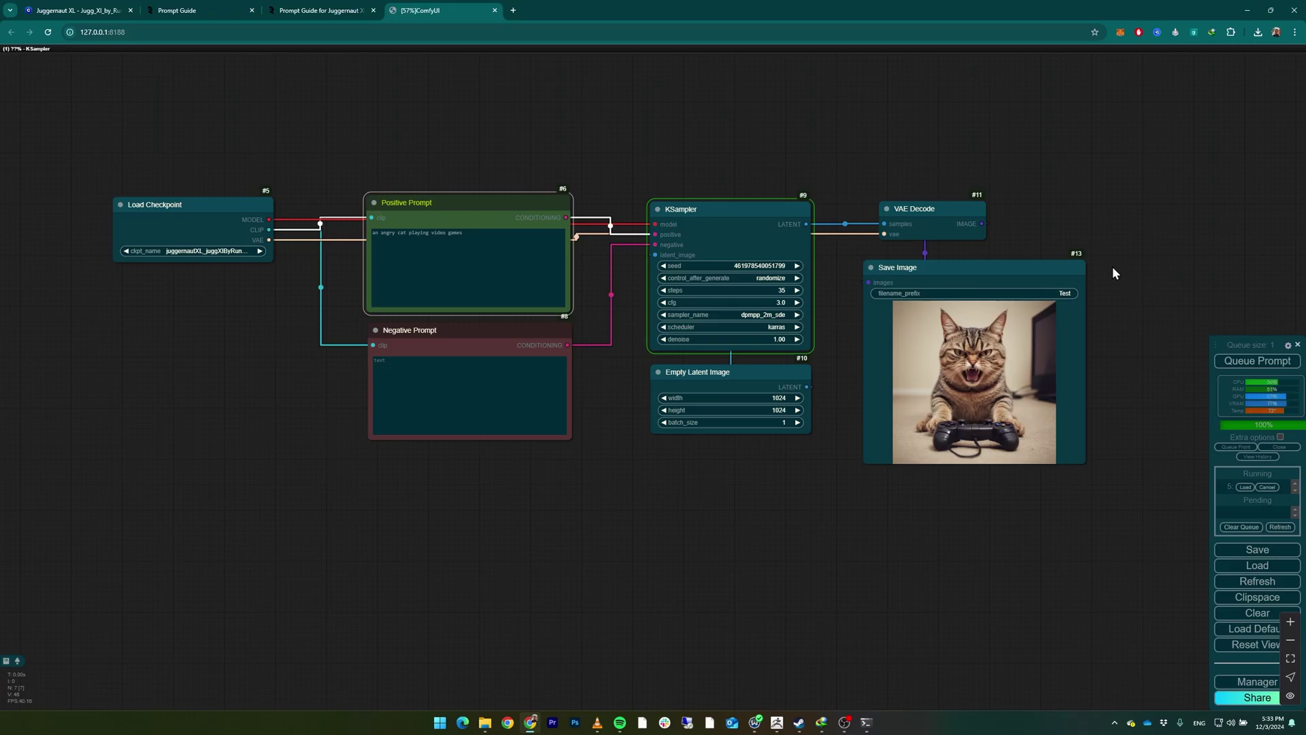